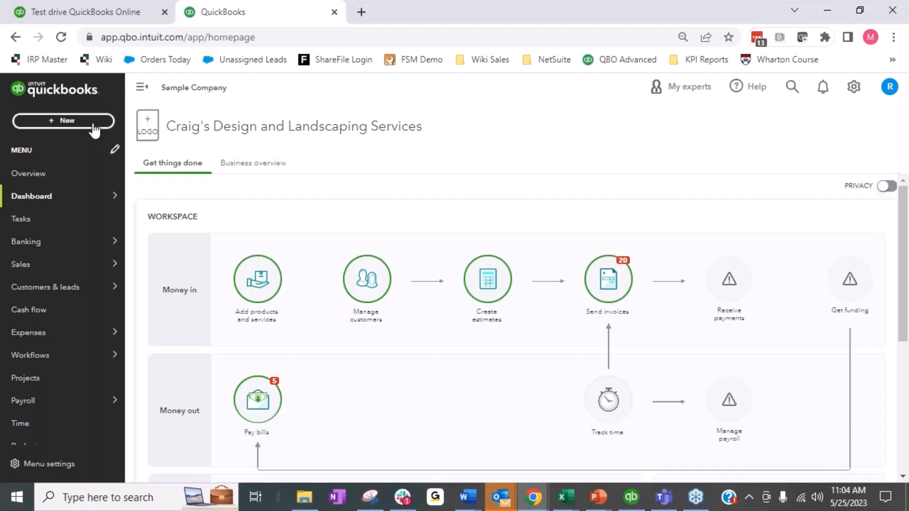
Open the chart of accounts and look over the account names, types and detail types.
click(94, 124)
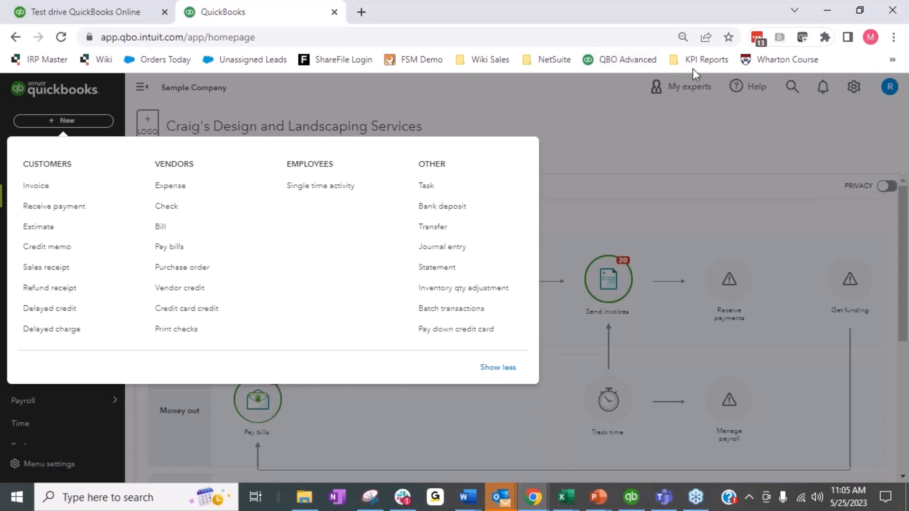
click(853, 90)
click(854, 86)
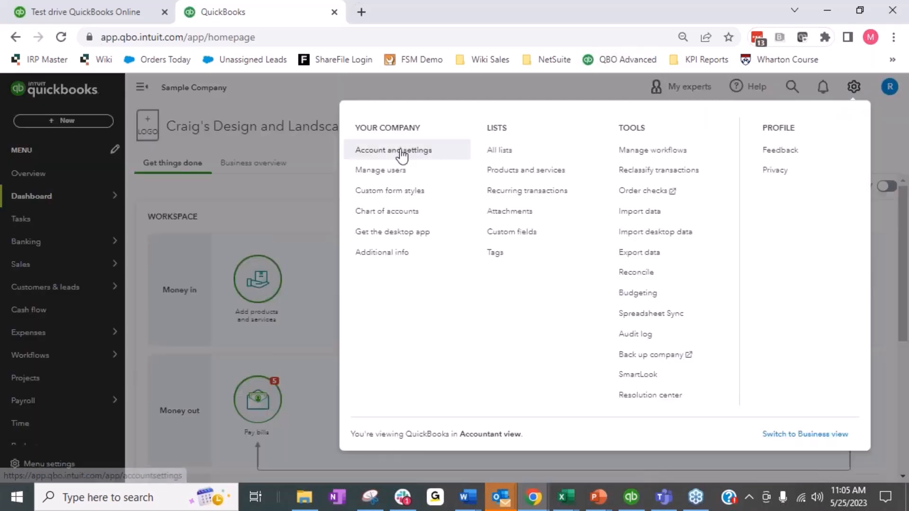
click(406, 212)
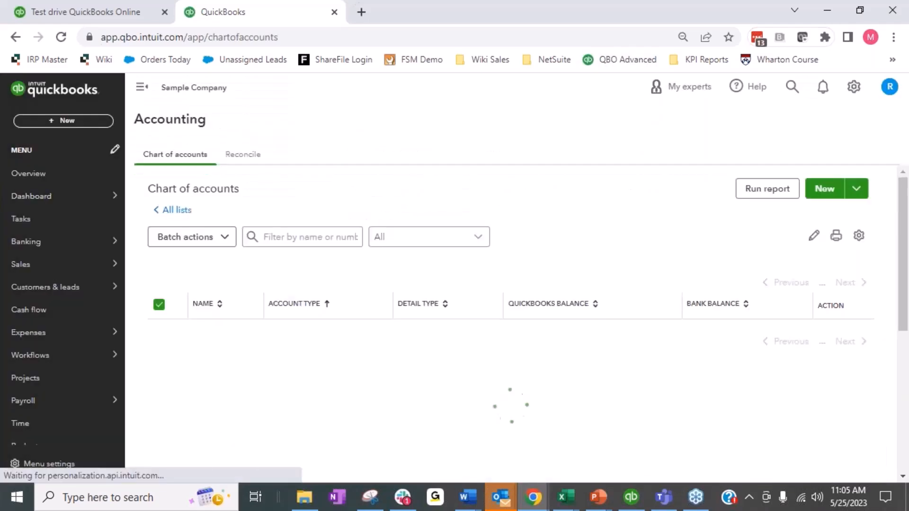
scroll(468, 261, down, 1)
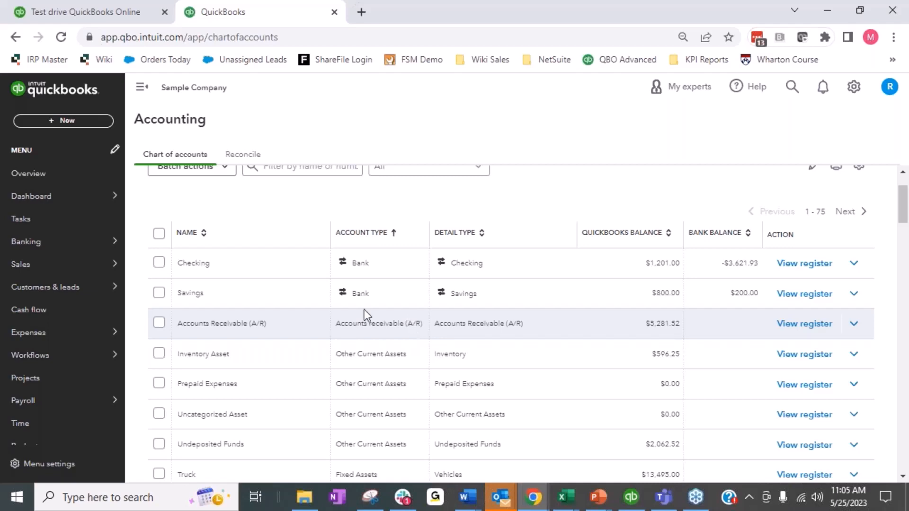
mouse_move(19, 364)
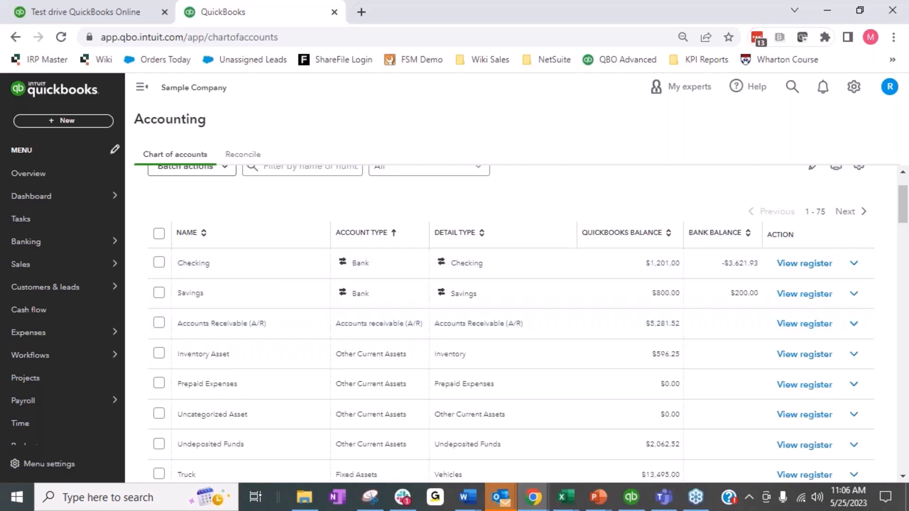
Start an invoice form and open the most recent existing invoice, No. 1037, from the invoice history.
click(86, 121)
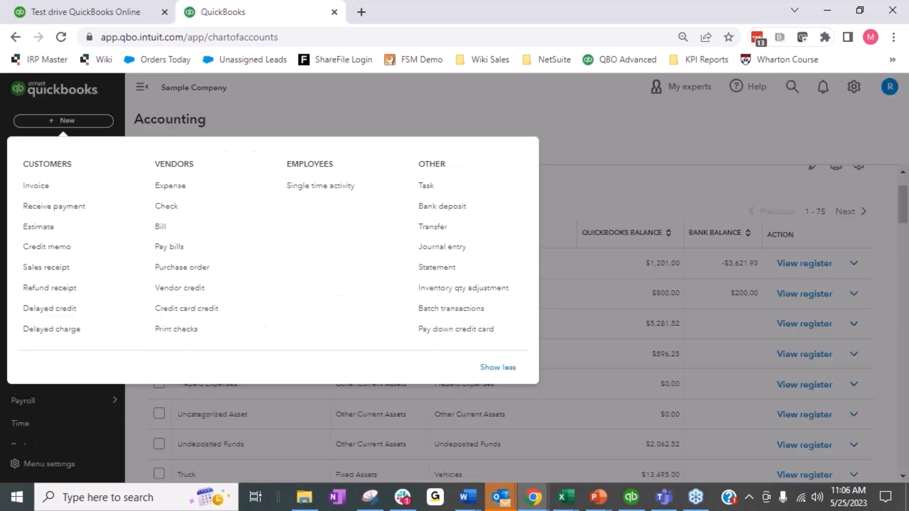
click(37, 185)
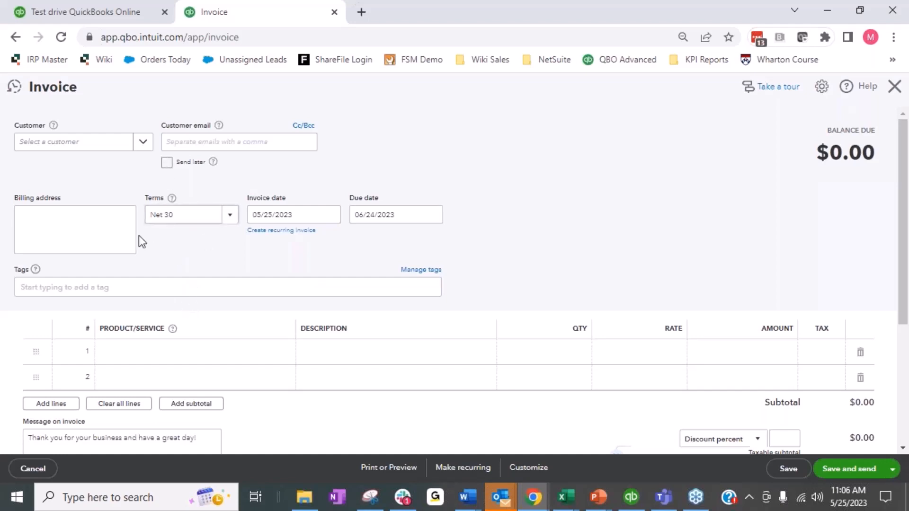
click(14, 86)
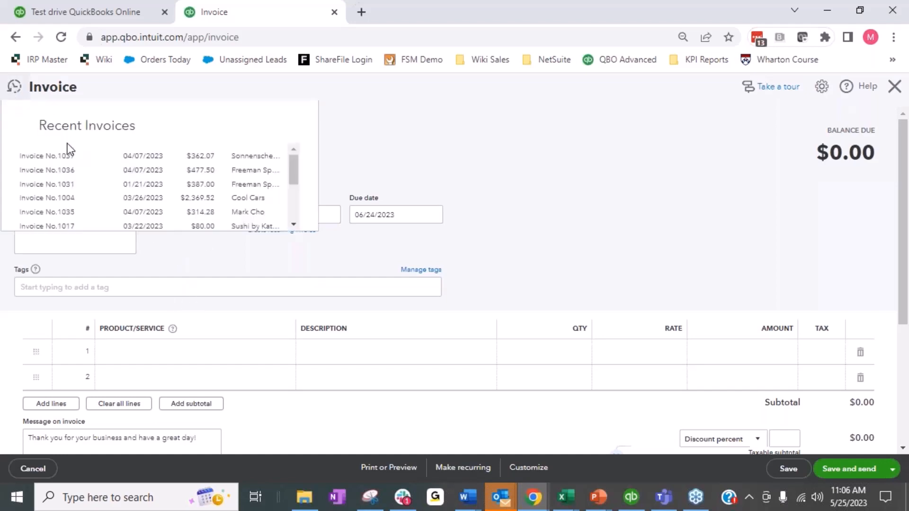
click(67, 157)
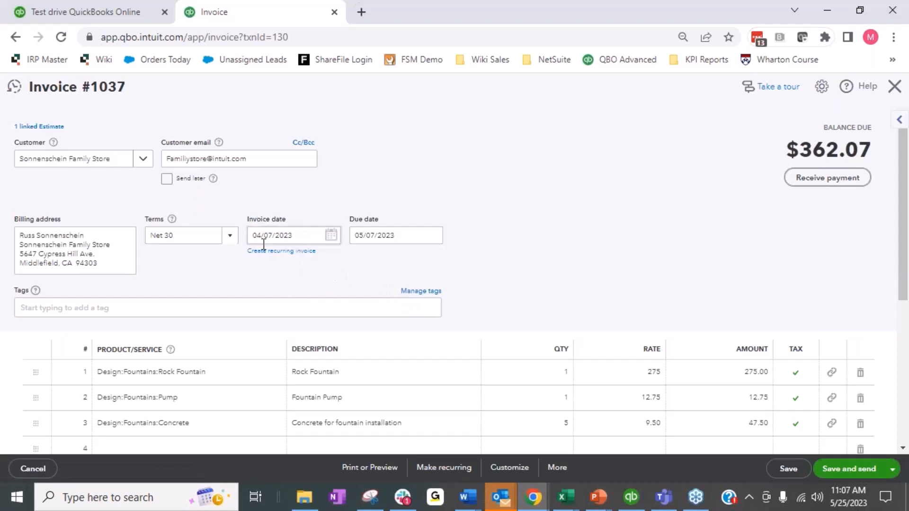
Set the invoice's due date to 04/07/2023 and leave the invoice without saving.
click(405, 233)
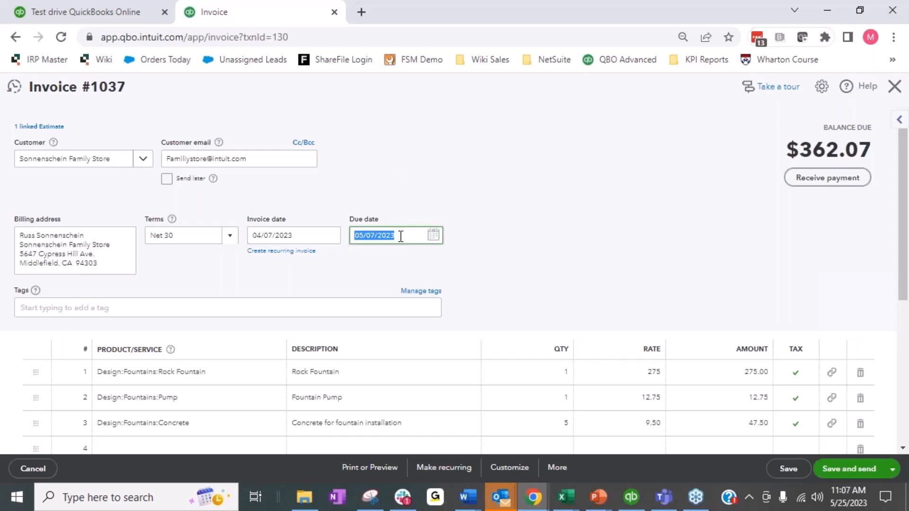
text(04/07/2023)
key(Tab)
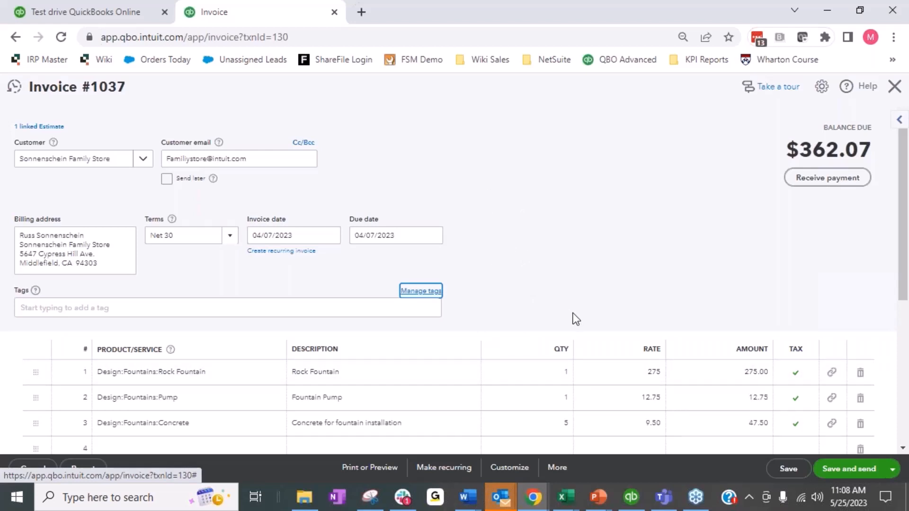
click(894, 86)
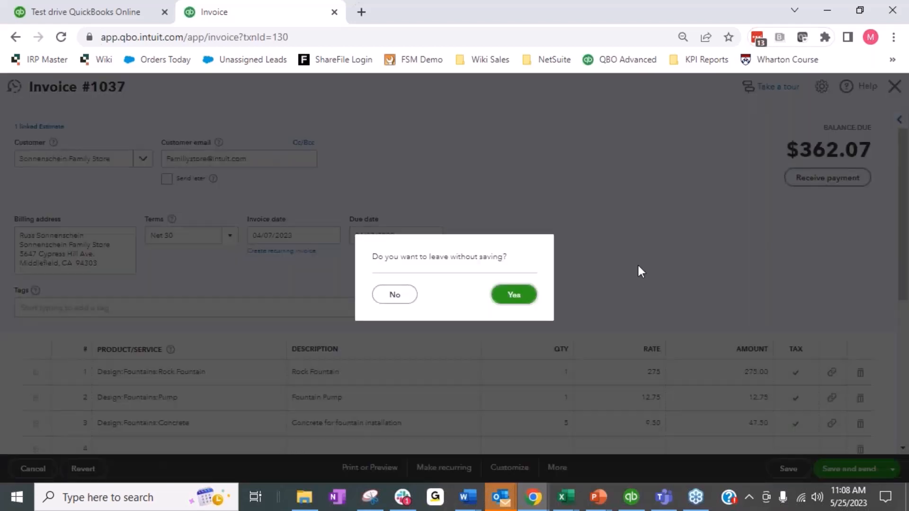
click(514, 298)
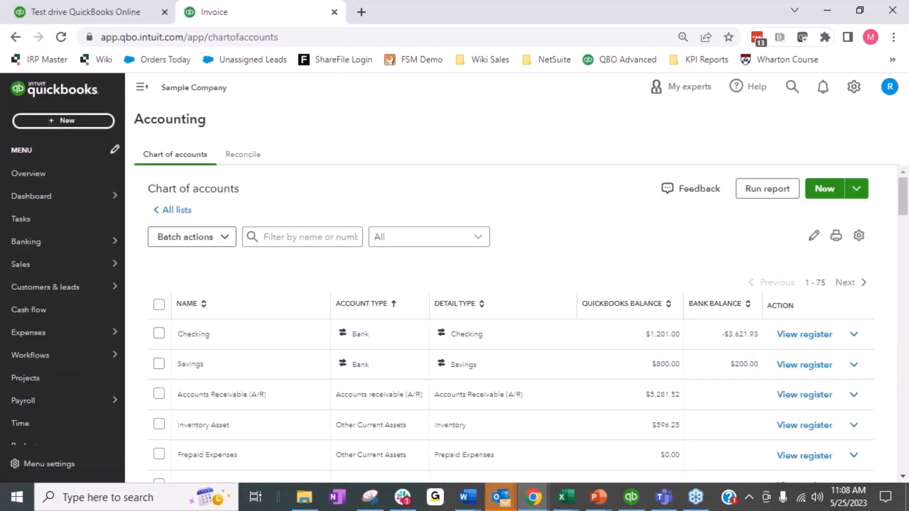
click(63, 120)
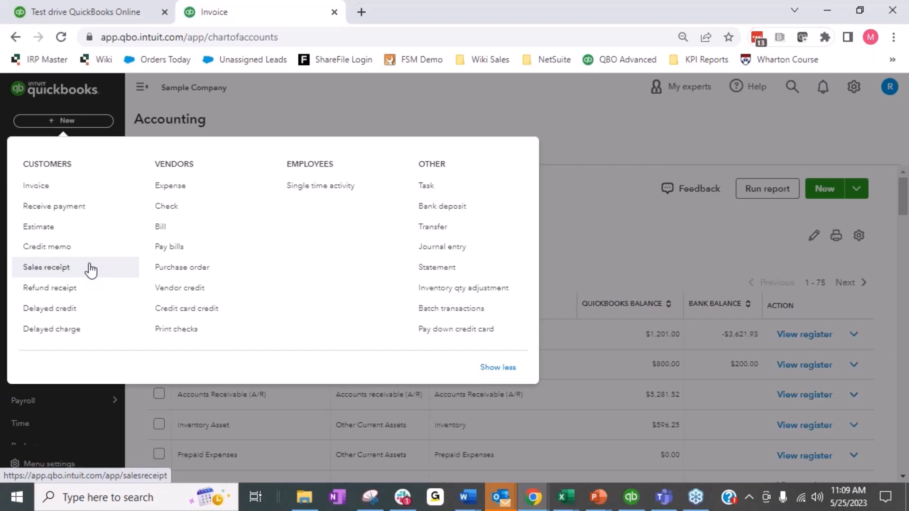
click(41, 195)
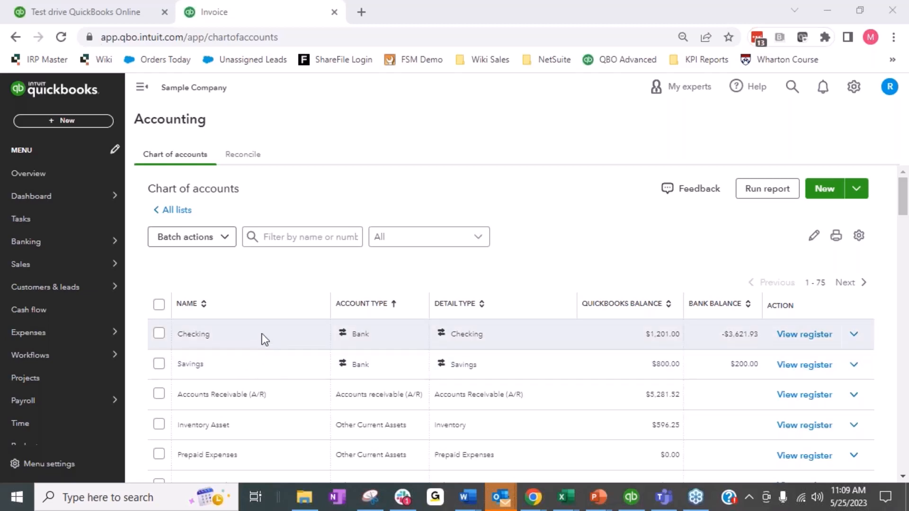
Open the most recent received payment from the Receive Payment history and show its transaction journal.
click(70, 124)
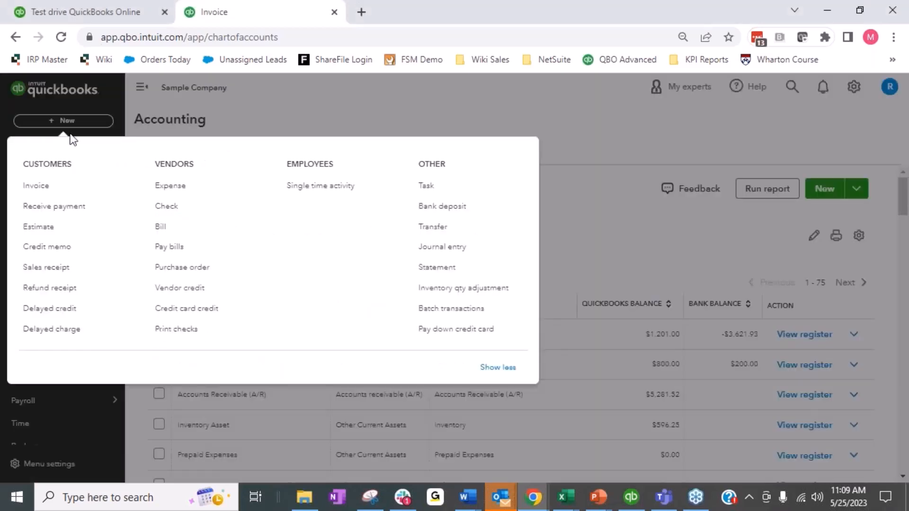
click(61, 208)
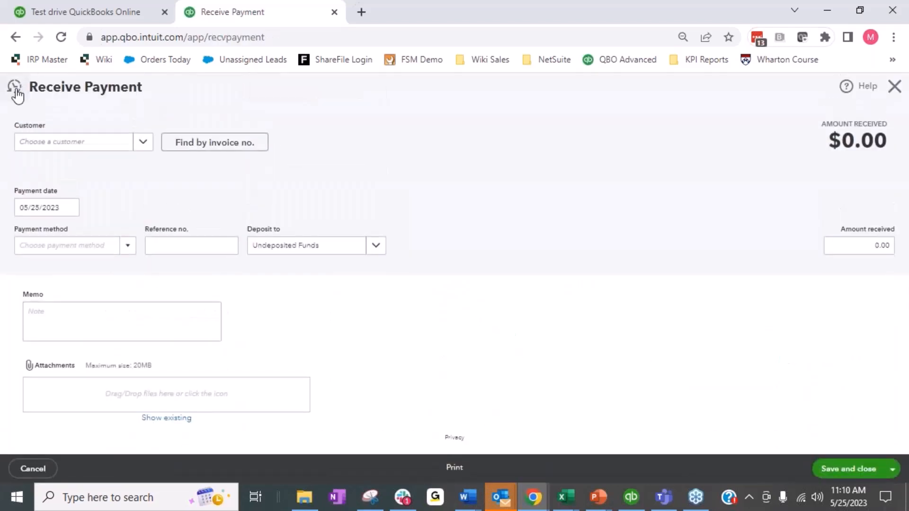
click(14, 88)
click(51, 159)
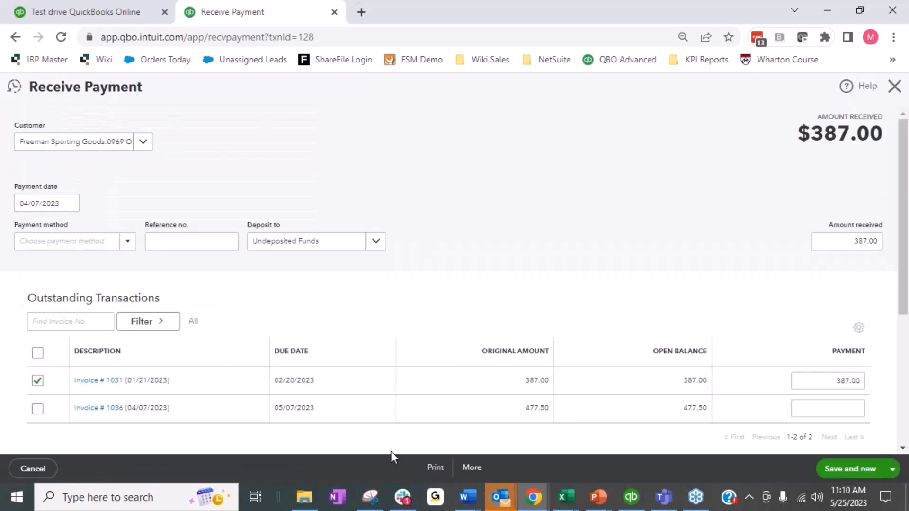
click(473, 473)
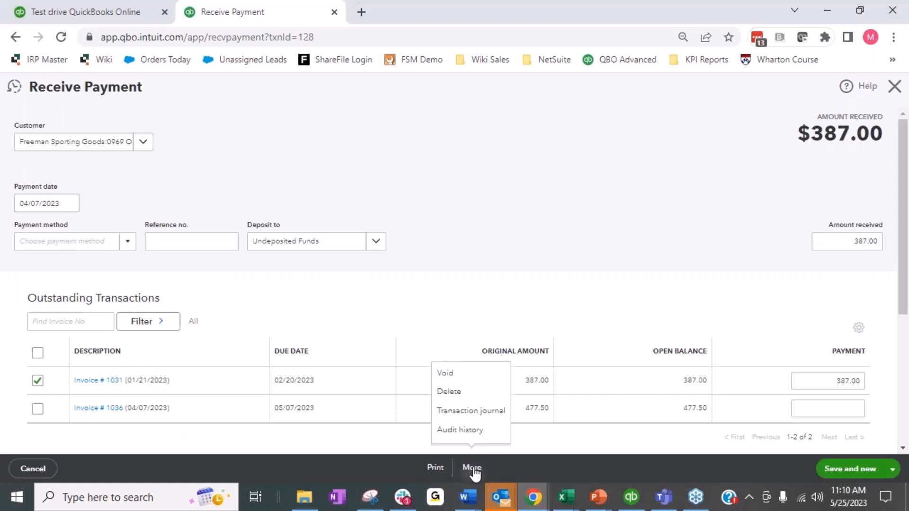
click(474, 414)
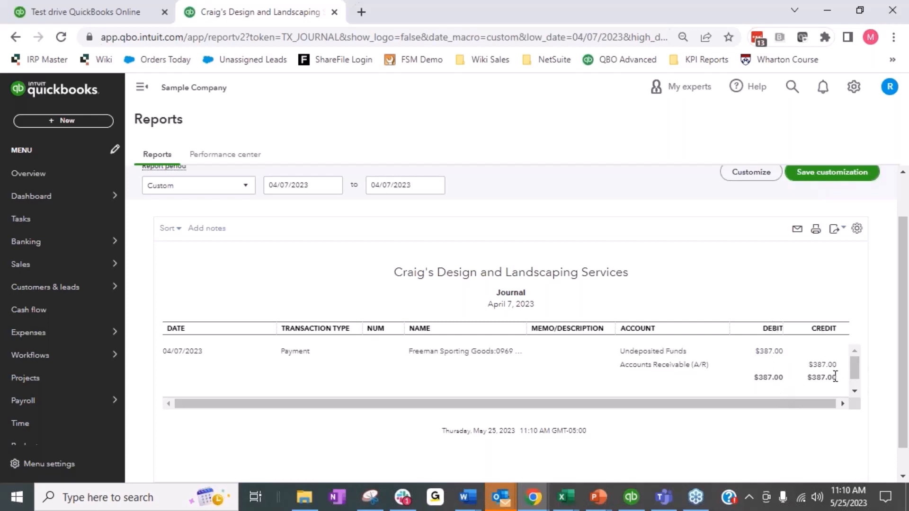
Open existing credit memo No. 1026 from the credit memo history and show its transaction journal.
click(100, 121)
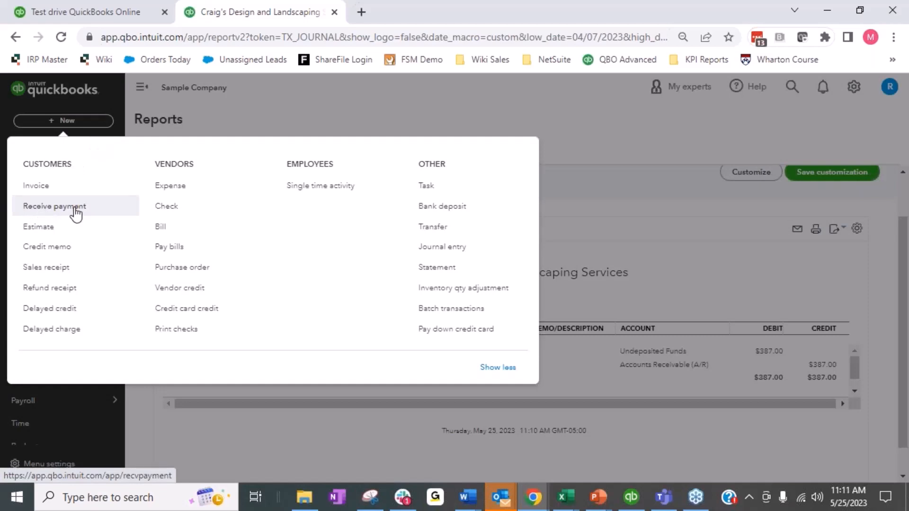
click(62, 253)
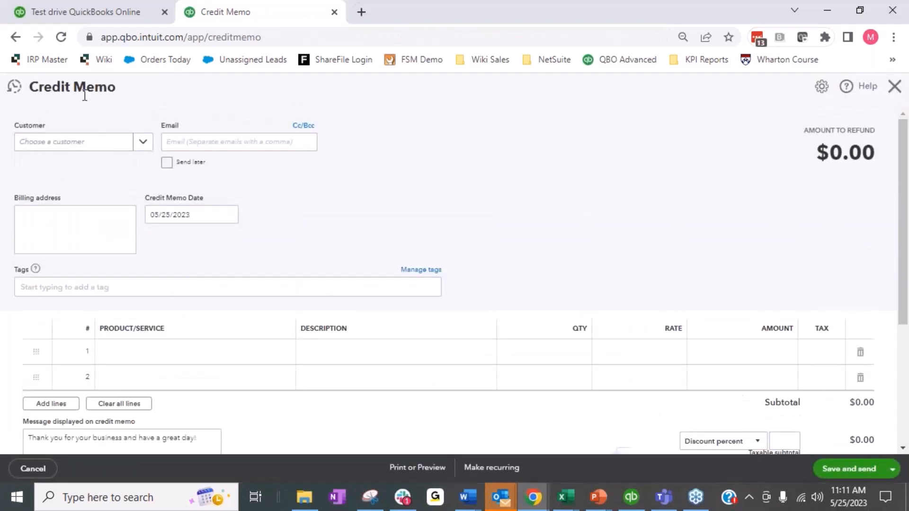
click(15, 86)
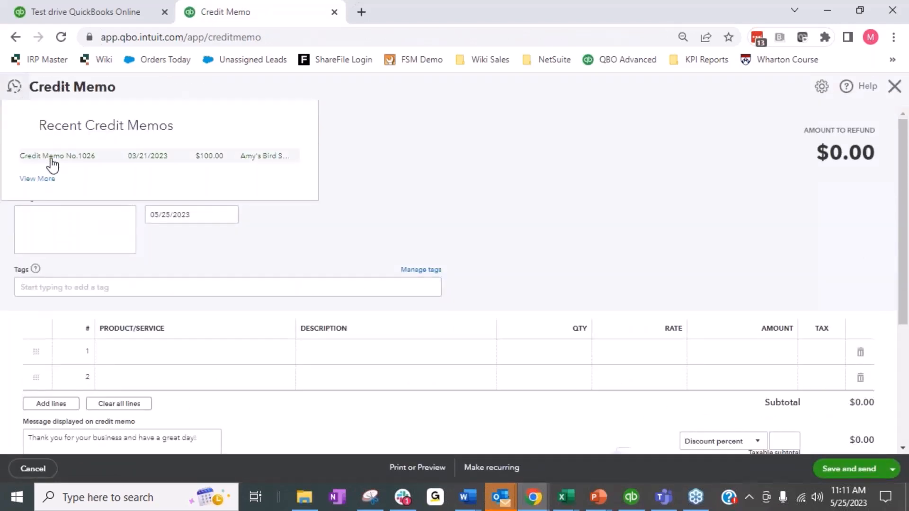
click(53, 155)
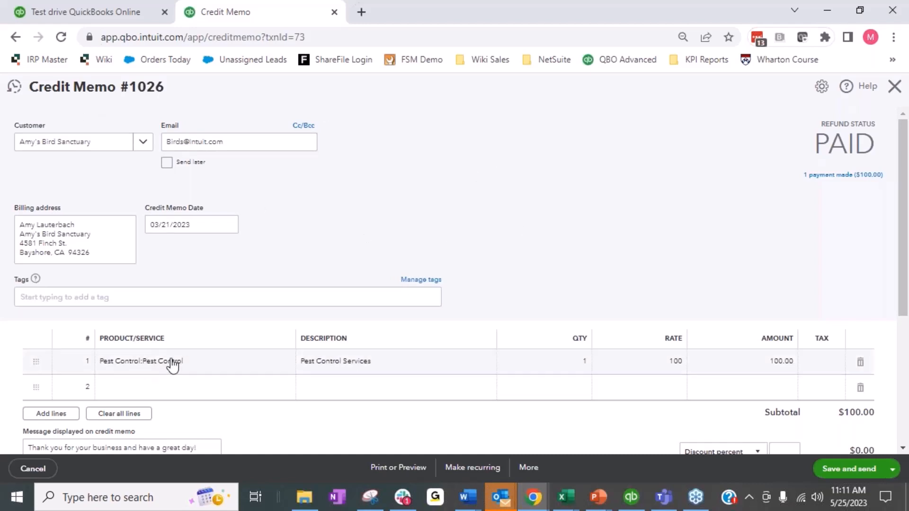
click(527, 468)
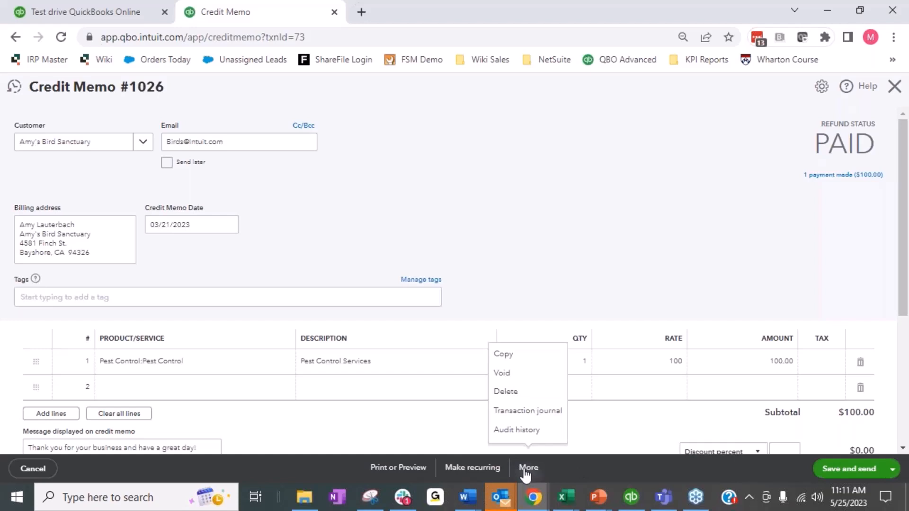
click(532, 410)
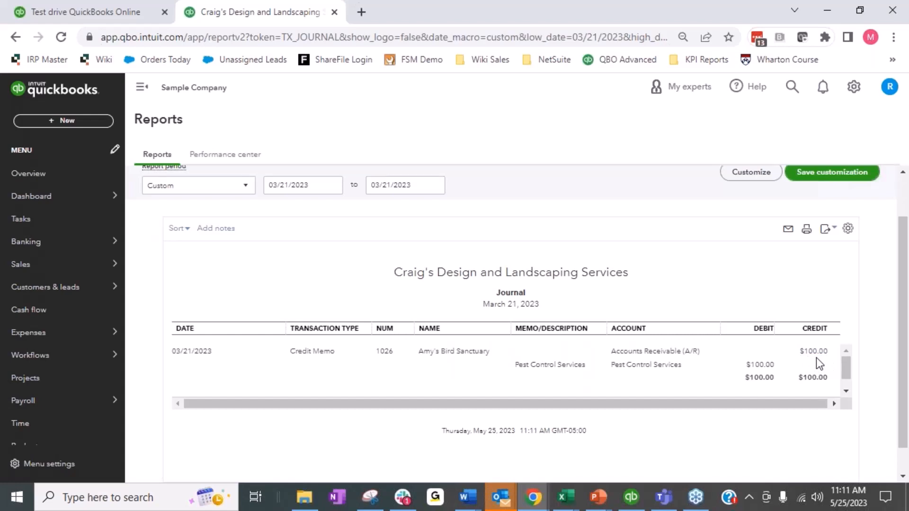
Open existing sales receipt No. 1014 from the sales receipt history and examine its transaction journal.
click(68, 121)
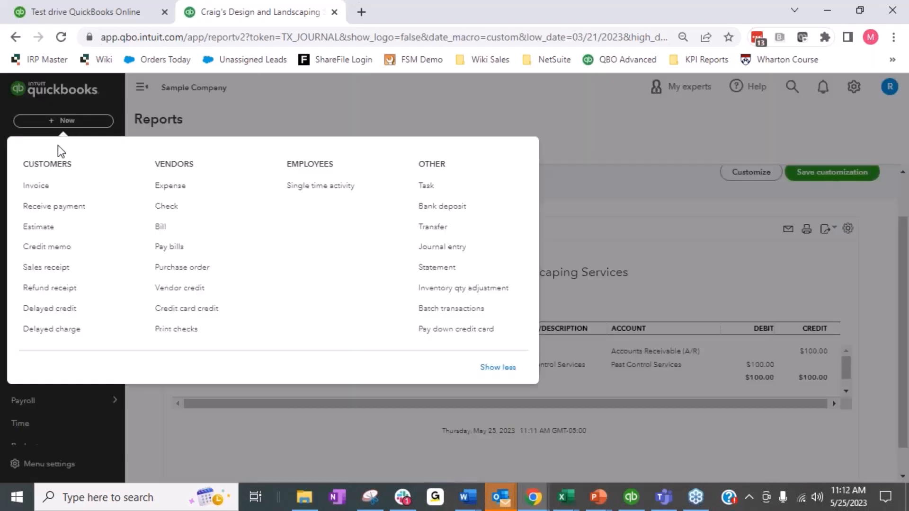
click(68, 270)
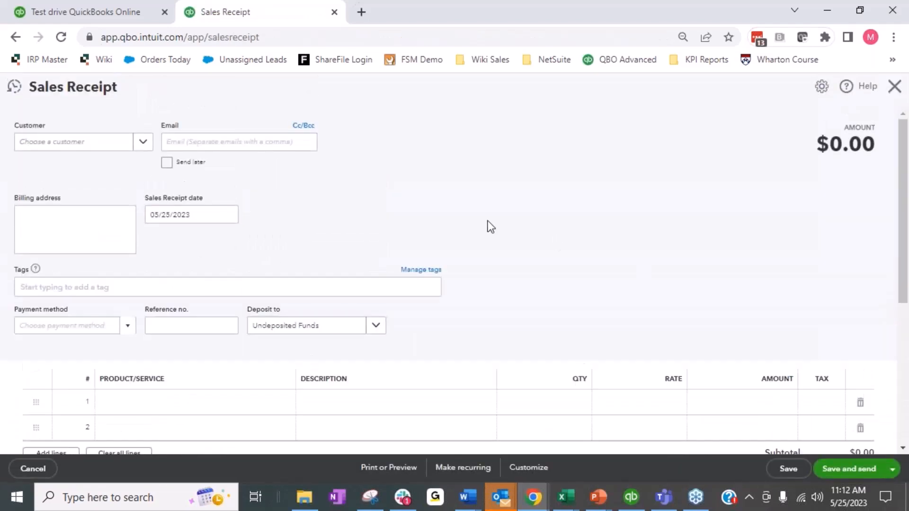
click(14, 87)
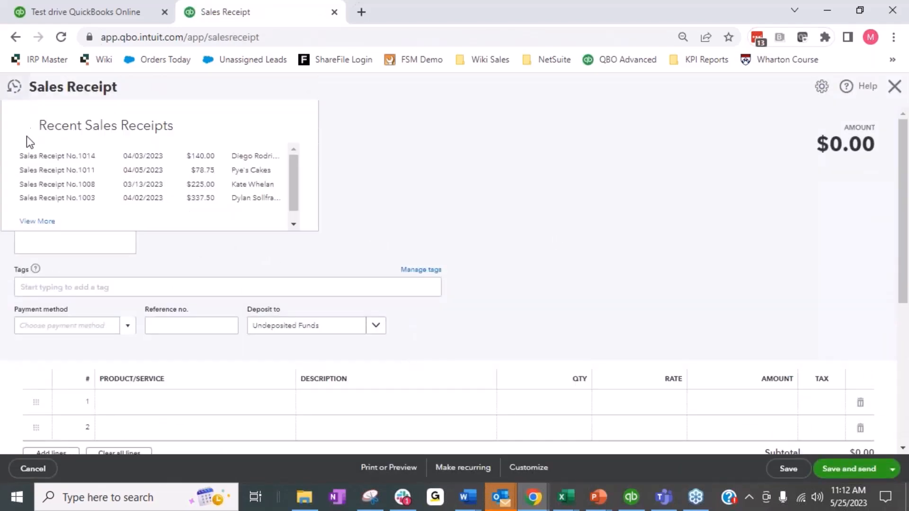
click(28, 154)
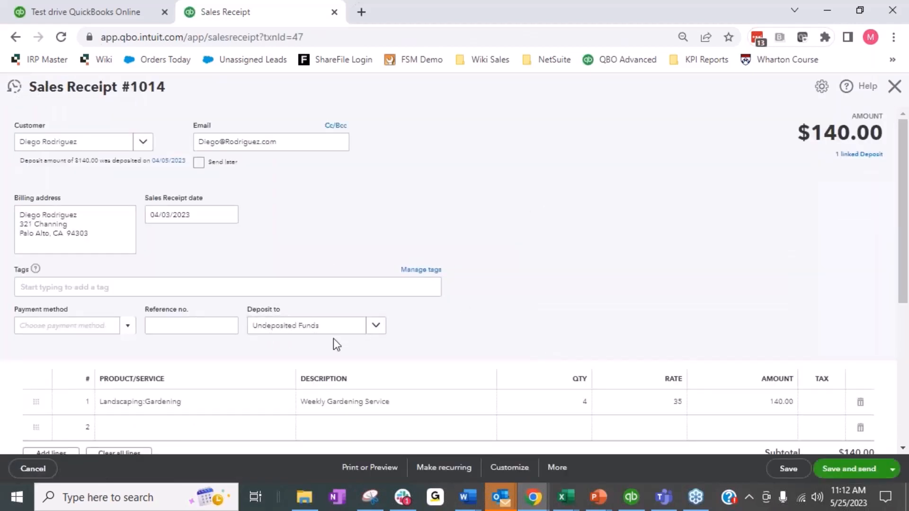
click(556, 468)
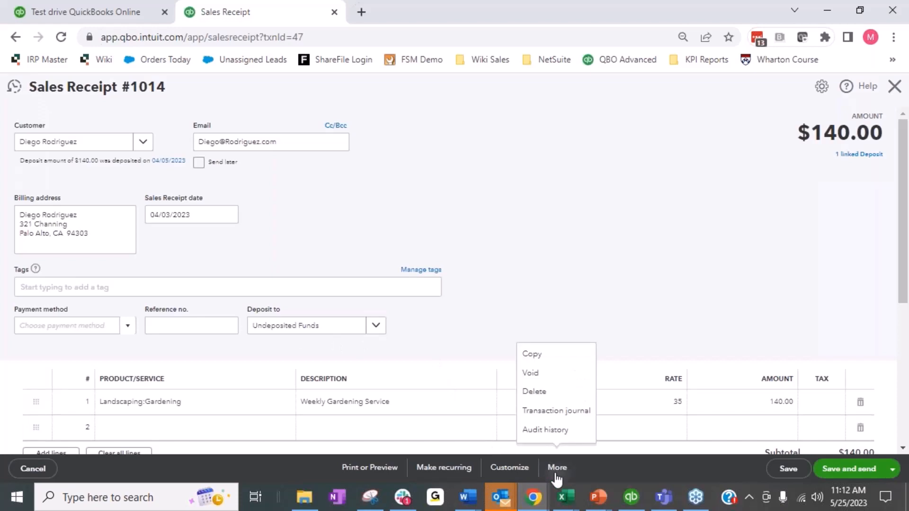
click(556, 410)
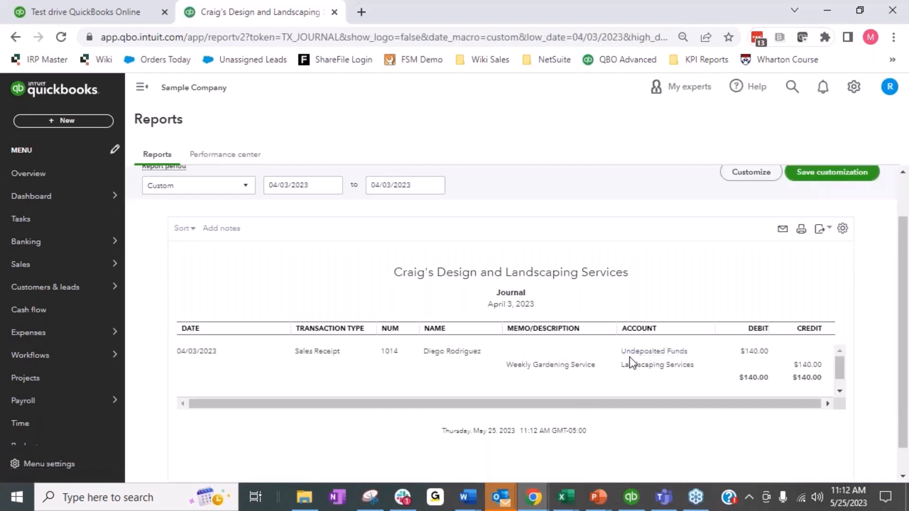
drag(699, 371, 693, 459)
click(692, 459)
Open existing refund receipt No. 1020 from the refund receipt history and show its transaction journal.
click(45, 120)
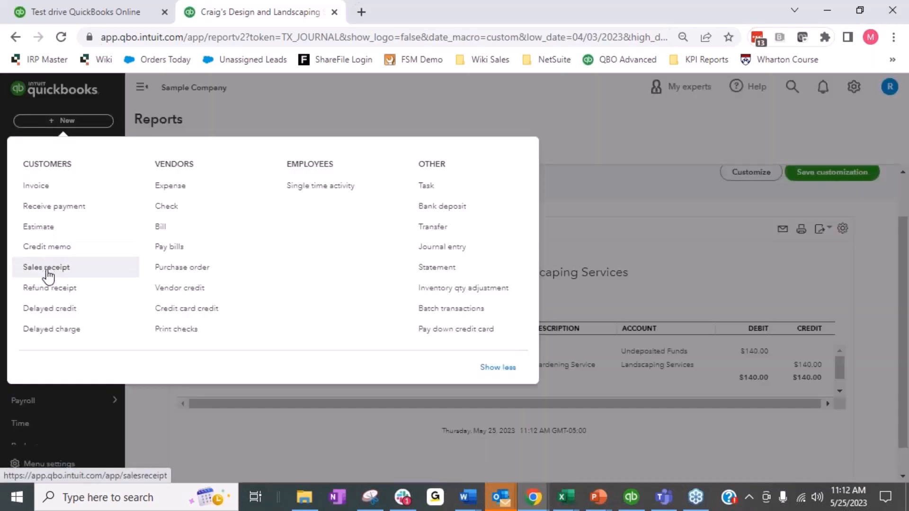
click(65, 292)
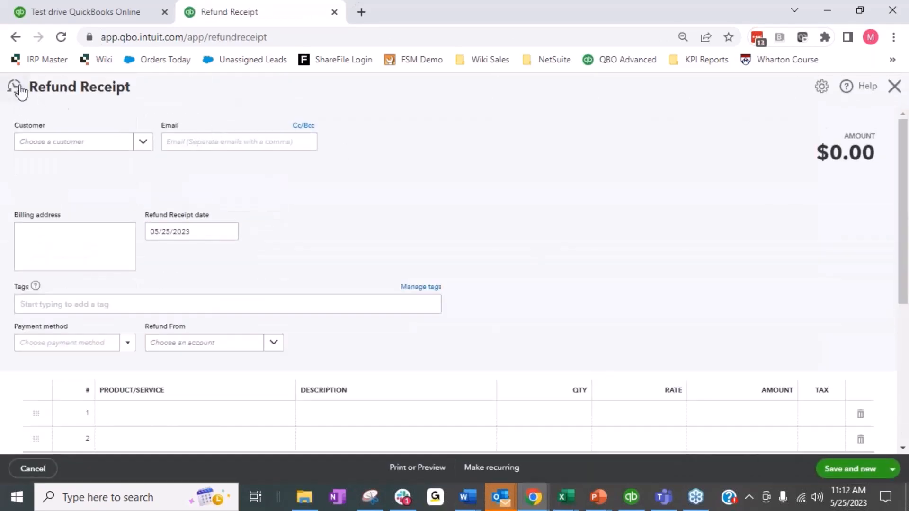
click(15, 87)
click(61, 157)
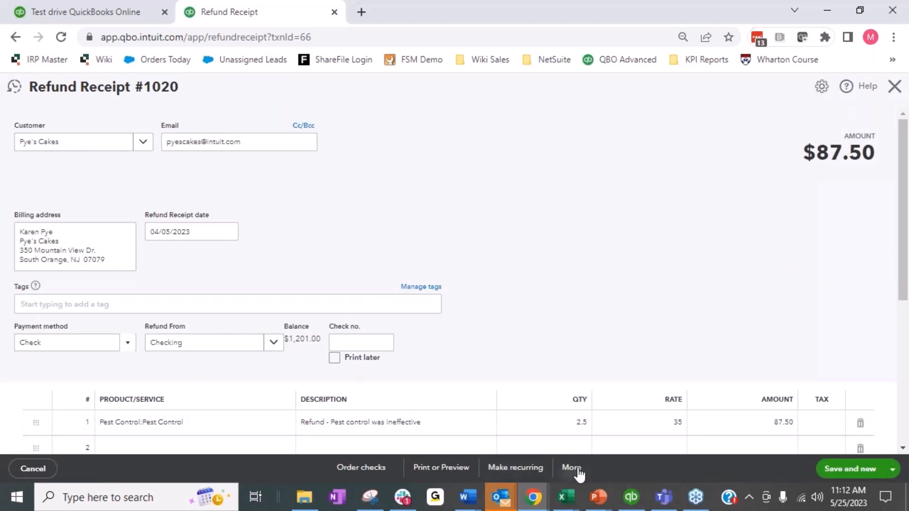
click(572, 469)
click(575, 415)
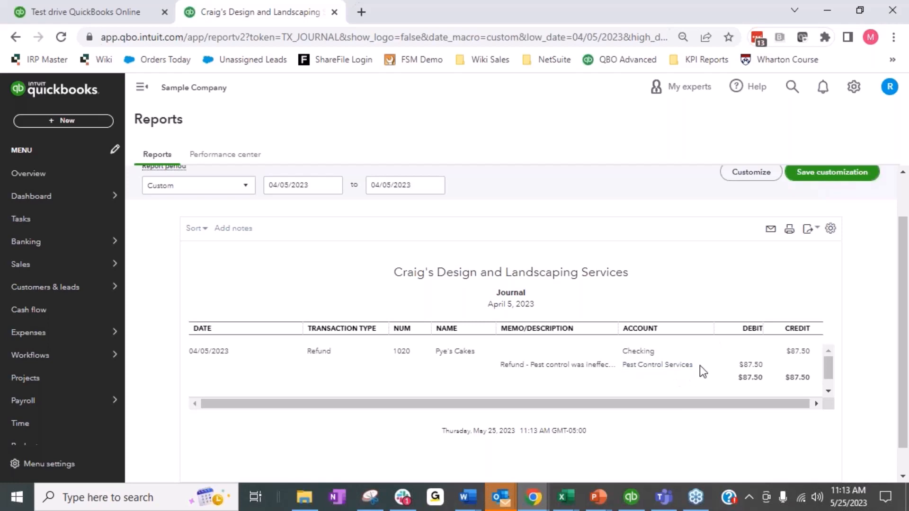
Start a new check from the Checking account with a first category line of 150.00 to Accounts Receivable (A/R).
click(90, 124)
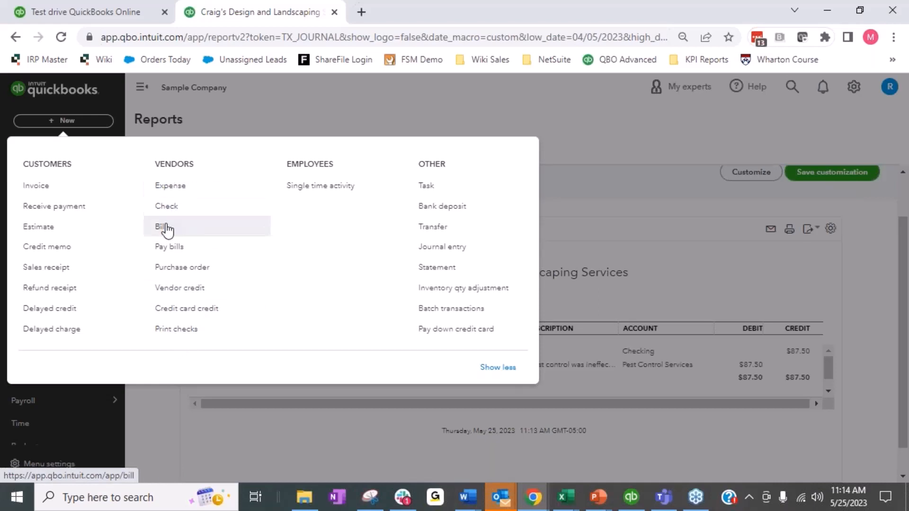
click(159, 205)
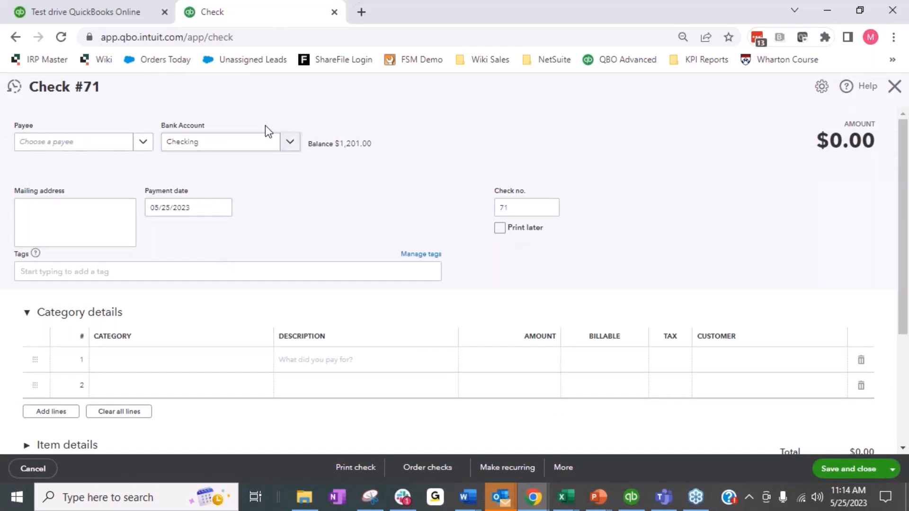
click(159, 372)
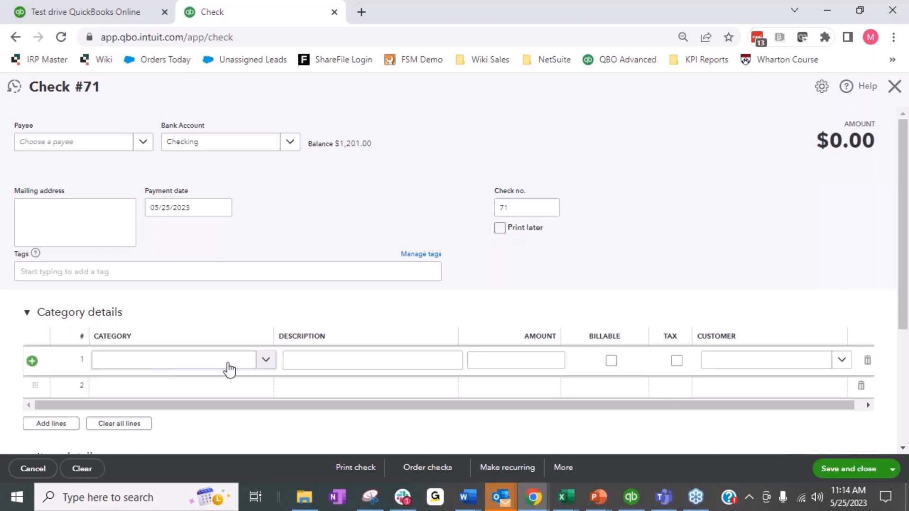
text(account)
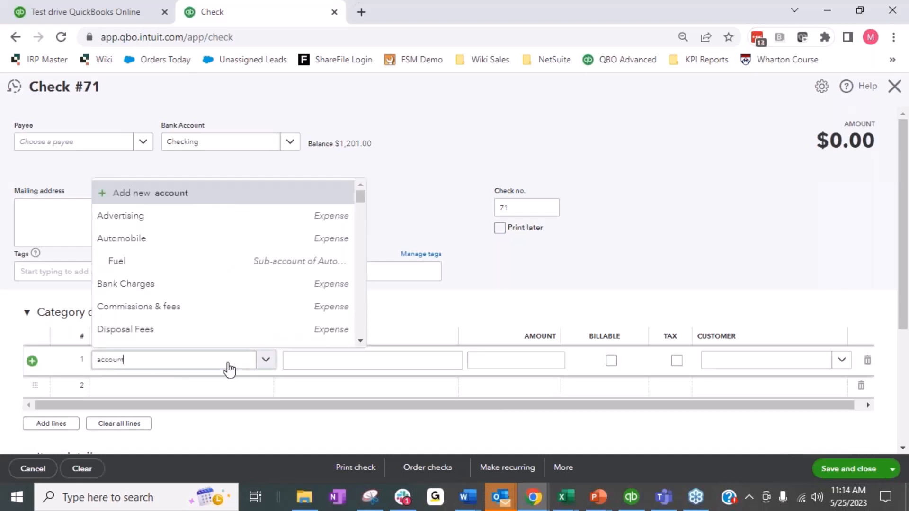
click(210, 312)
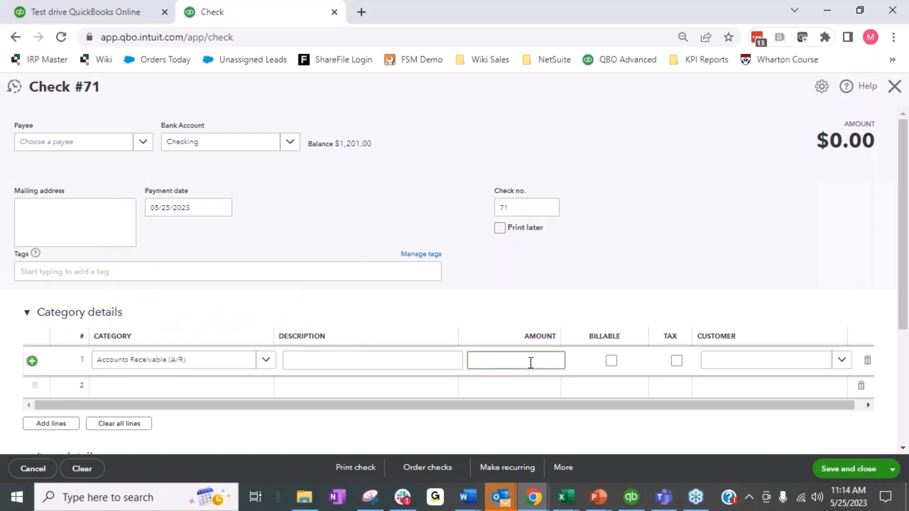
text(0)
key(Tab)
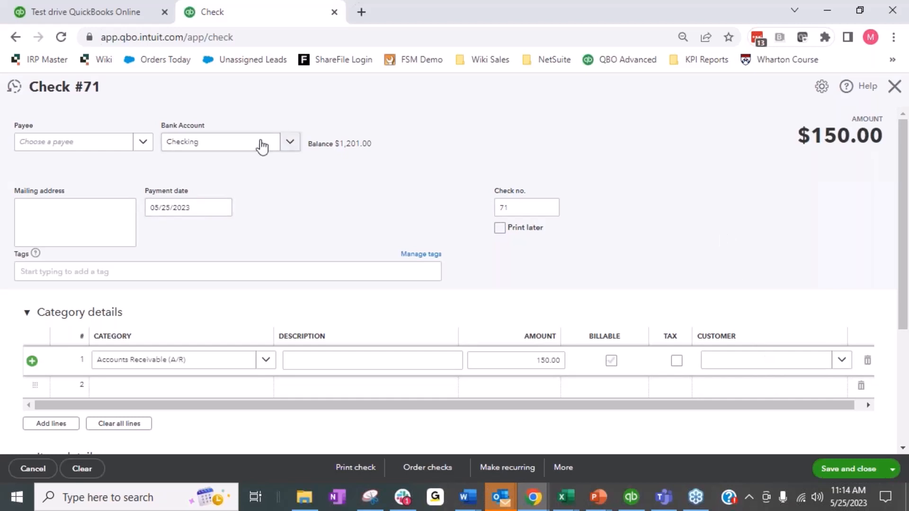
Add Fourlane as a new customer from the check's Accounts Receivable line and save it with the default details.
click(749, 364)
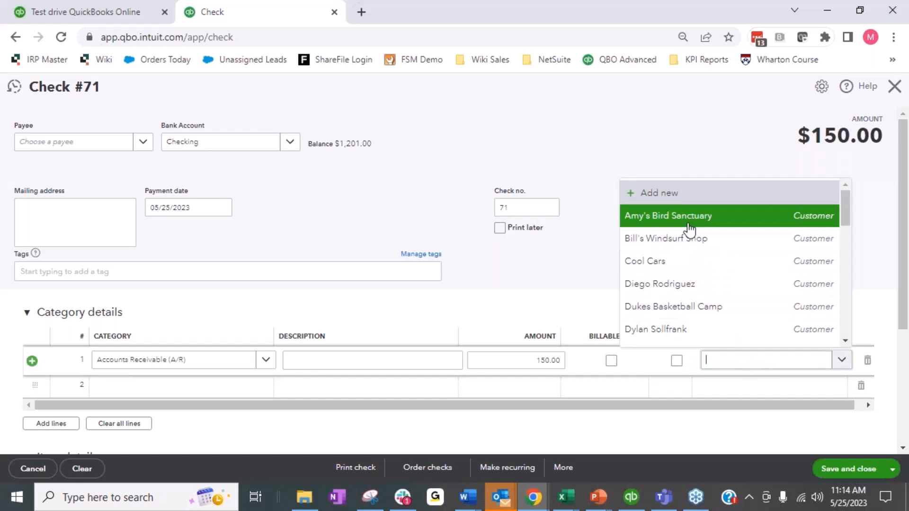
click(738, 364)
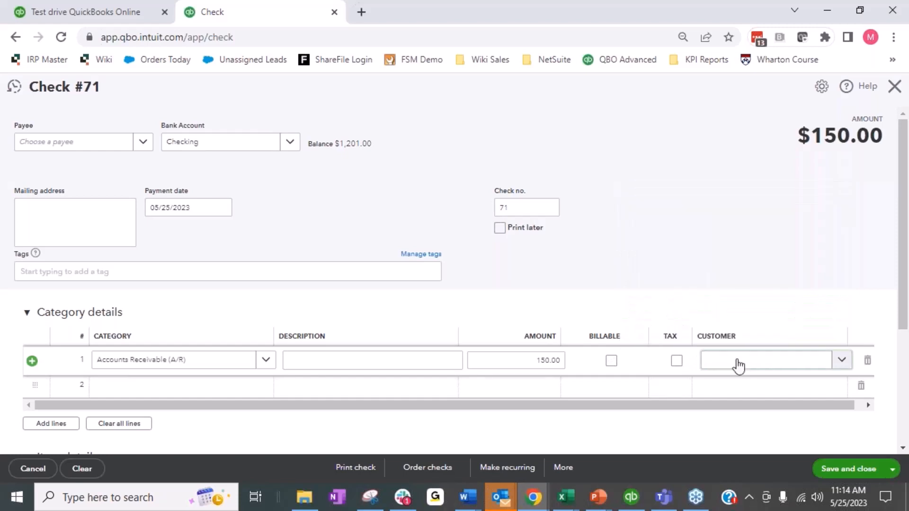
text(Fourlane)
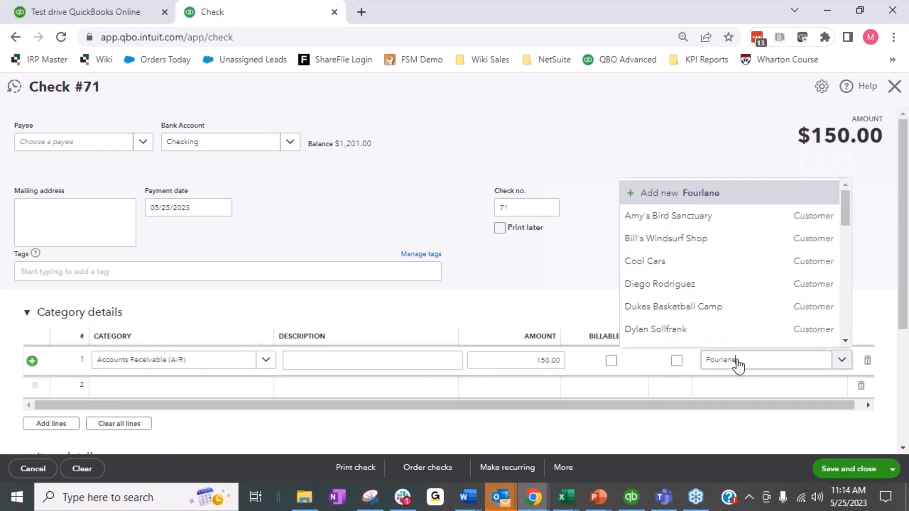
click(739, 343)
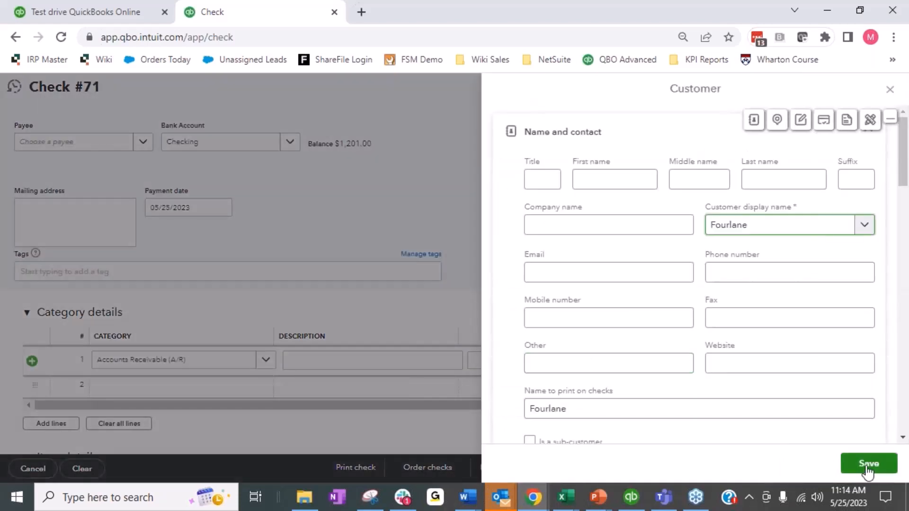
click(868, 464)
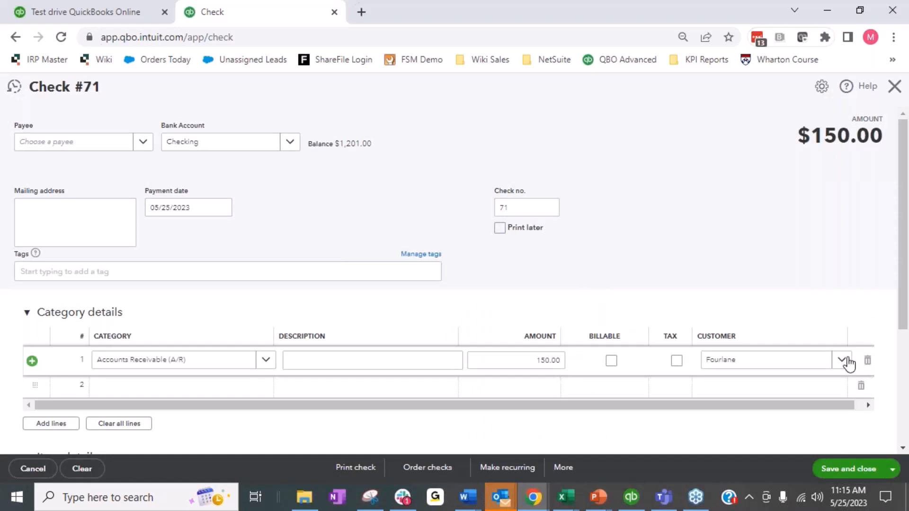
Clear the customer from the check's Accounts Receivable line and try to save the check without one.
click(804, 363)
drag(797, 365, 700, 365)
key(BackSpace)
click(729, 269)
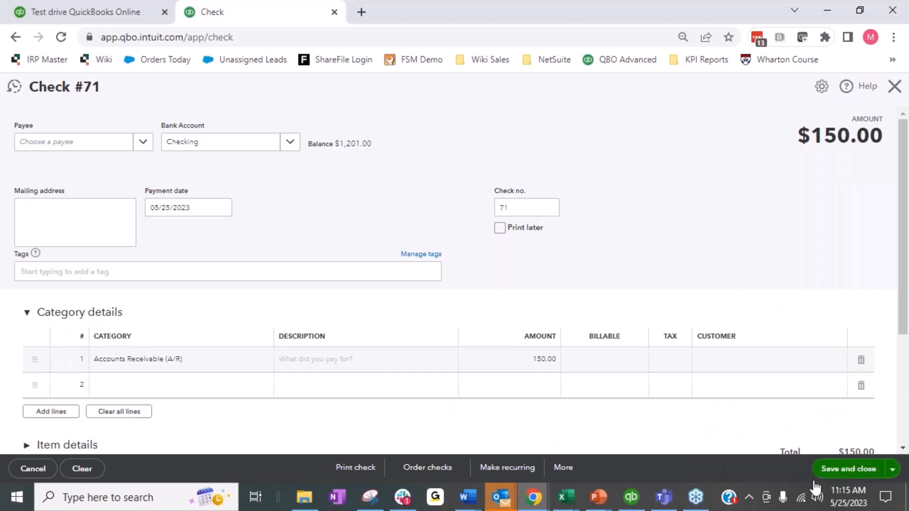
click(852, 469)
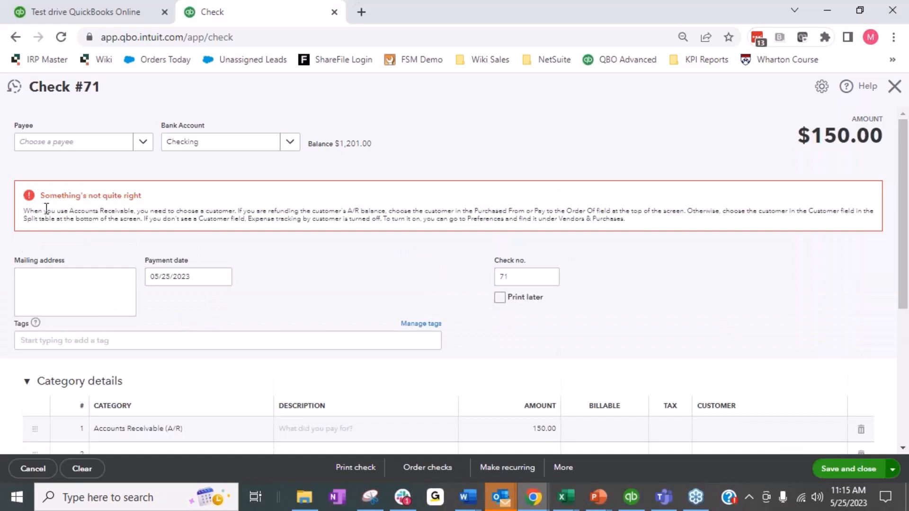
Assign customer Fourlane to the check's Accounts Receivable line, then save and close the check.
drag(37, 212, 155, 214)
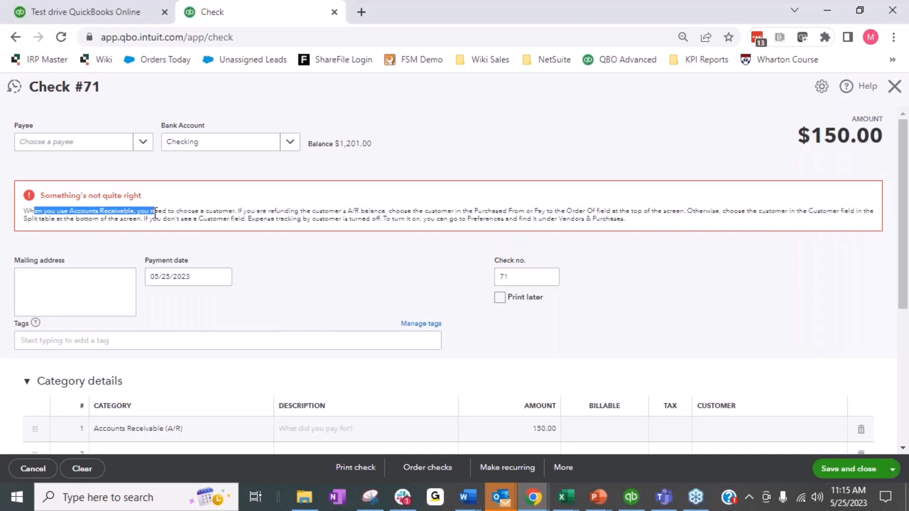
click(729, 438)
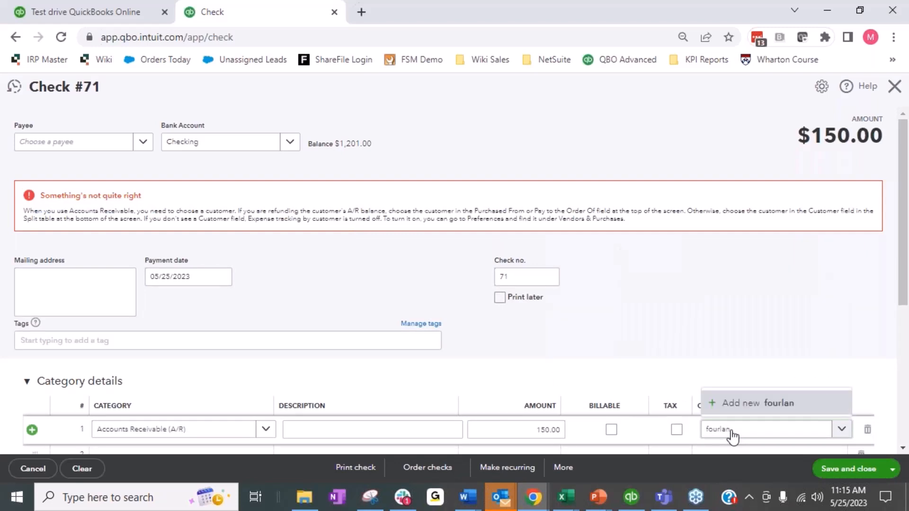
click(729, 403)
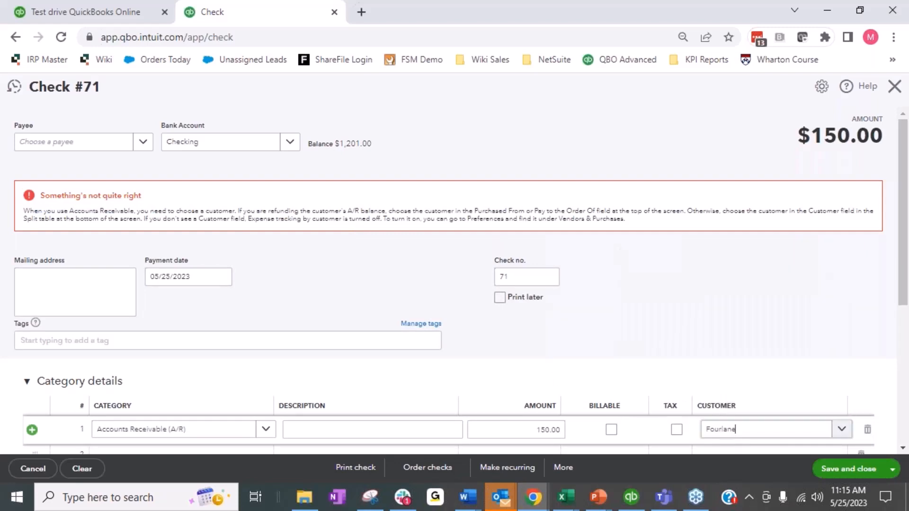
click(833, 458)
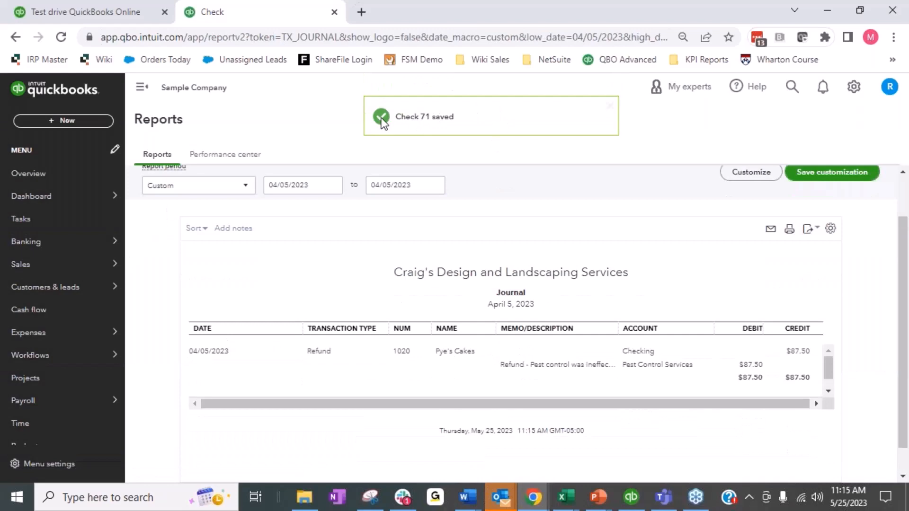
Open the saved check No. 71 from the recent checks history and show its transaction journal.
click(66, 121)
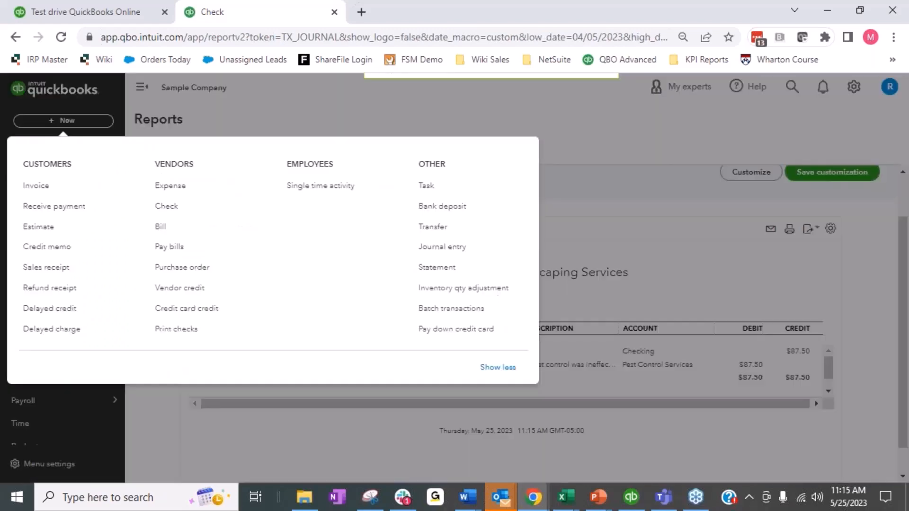
click(166, 206)
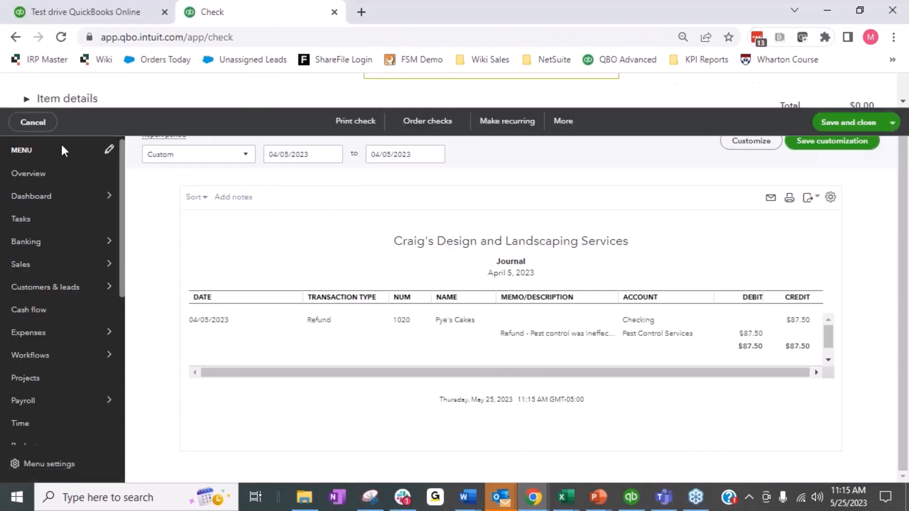
click(14, 86)
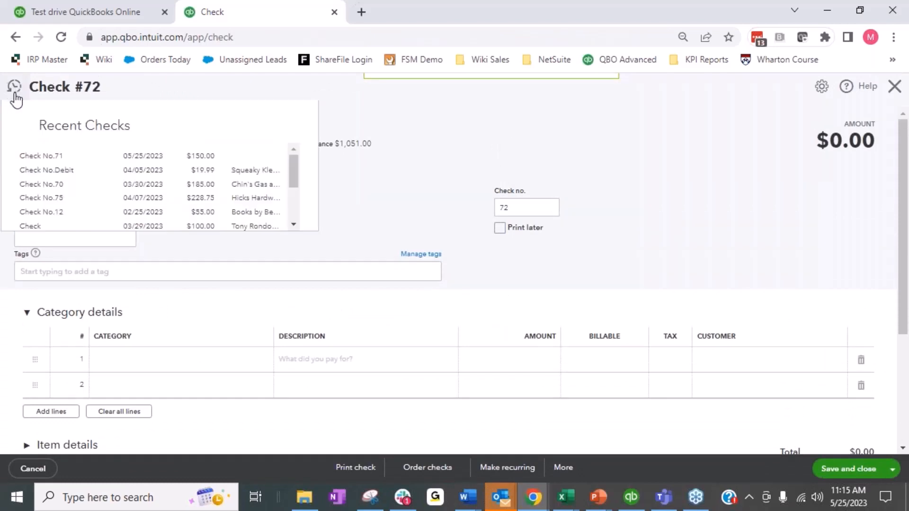
click(54, 158)
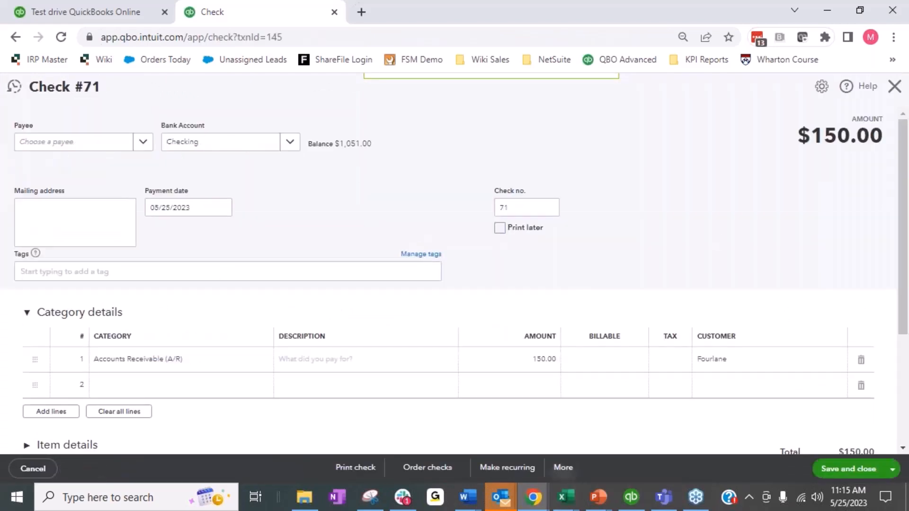
click(566, 469)
click(568, 411)
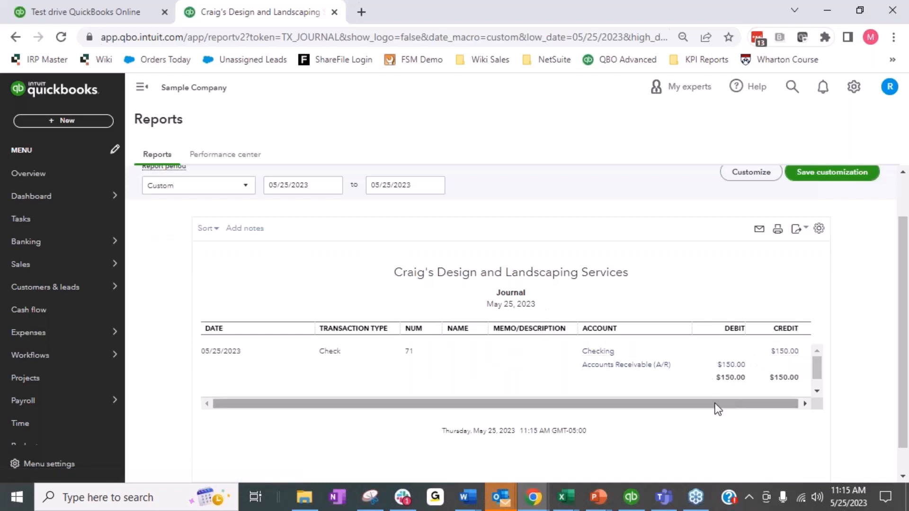
Open the Accounts receivable aging summary report and examine the customer balances, including Fourlane's.
scroll(65, 321, down, 3)
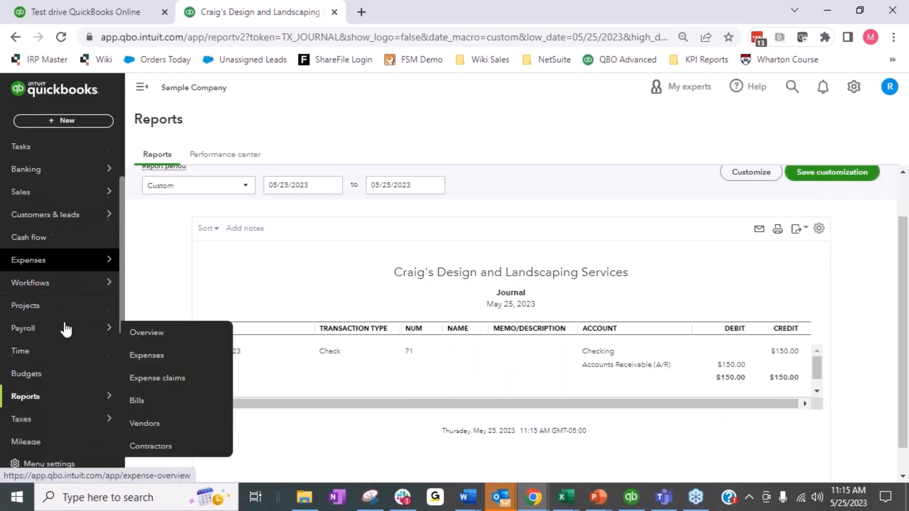
click(40, 327)
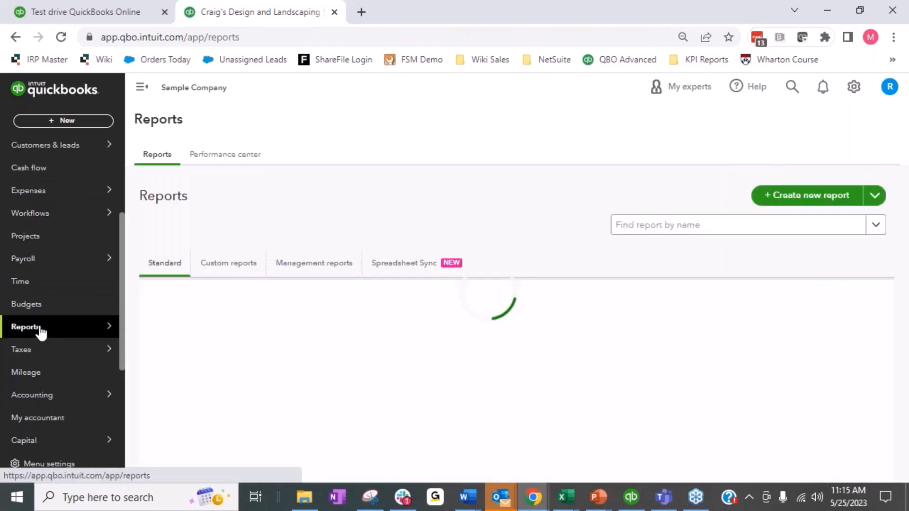
click(657, 226)
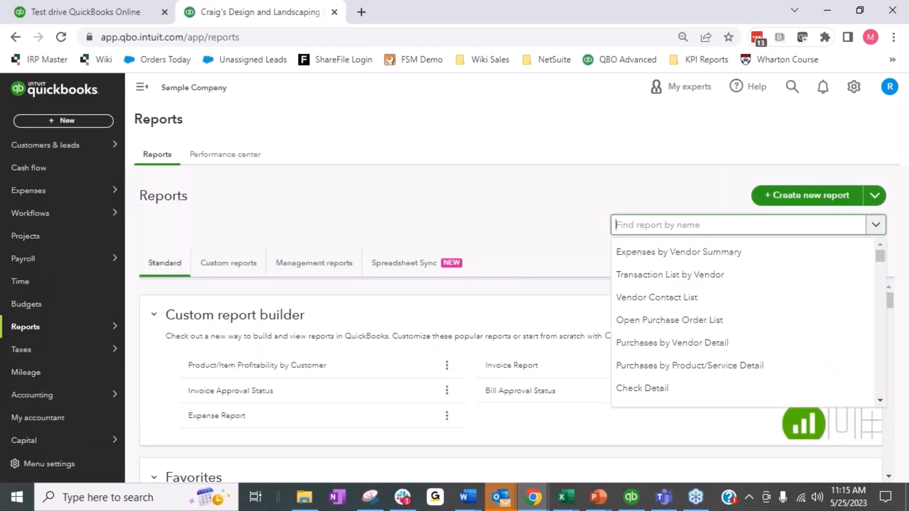
text(account)
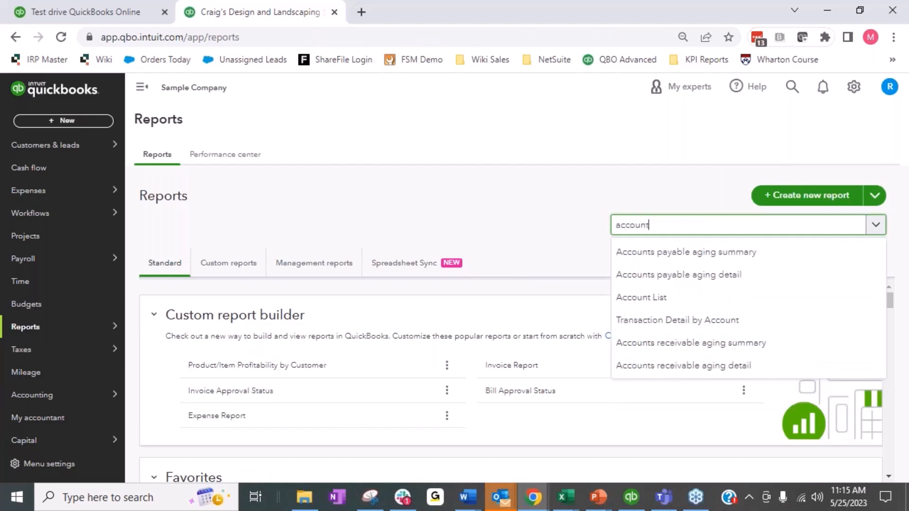
click(712, 344)
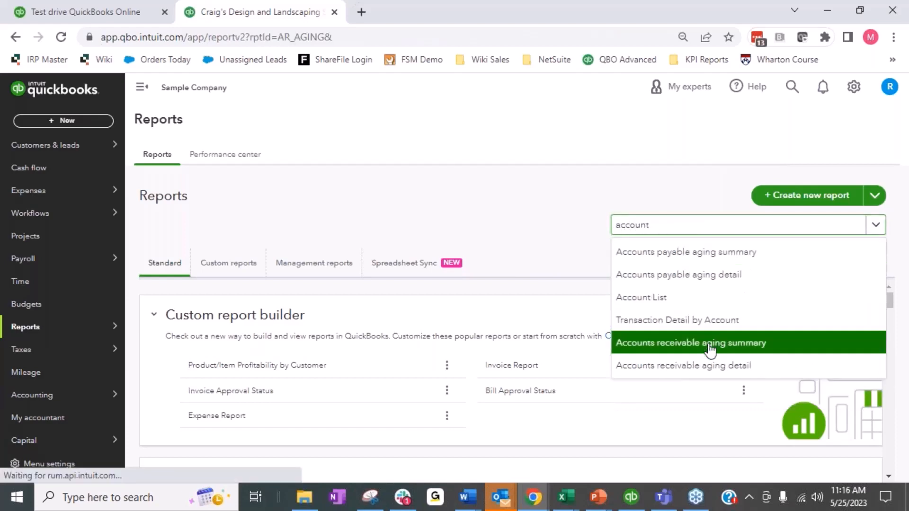
scroll(216, 367, down, 5)
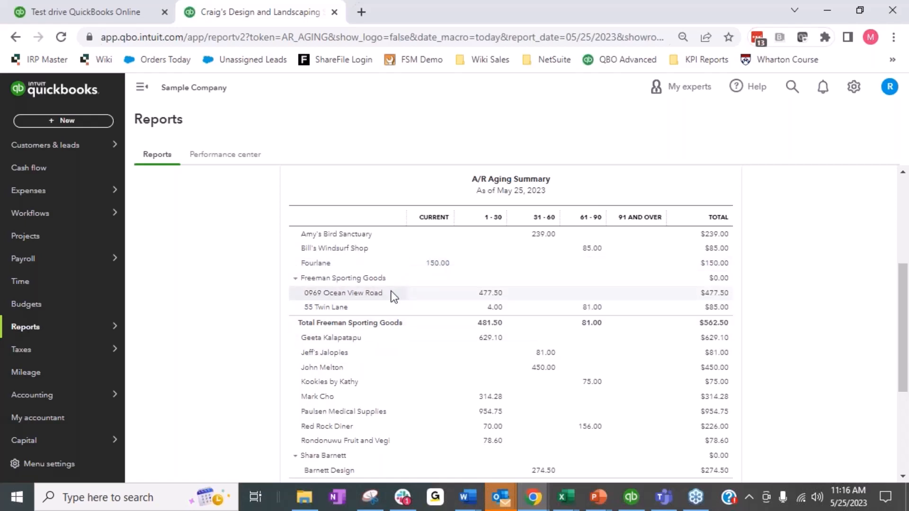
Create a credit card credit with a first line for Accounts Receivable (A/R), amount 800.00, customer Fourlane.
click(91, 123)
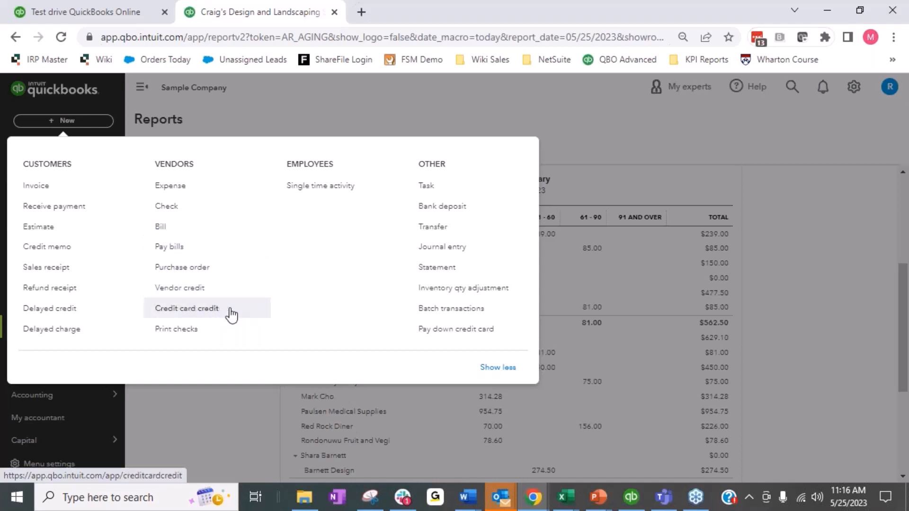
click(185, 310)
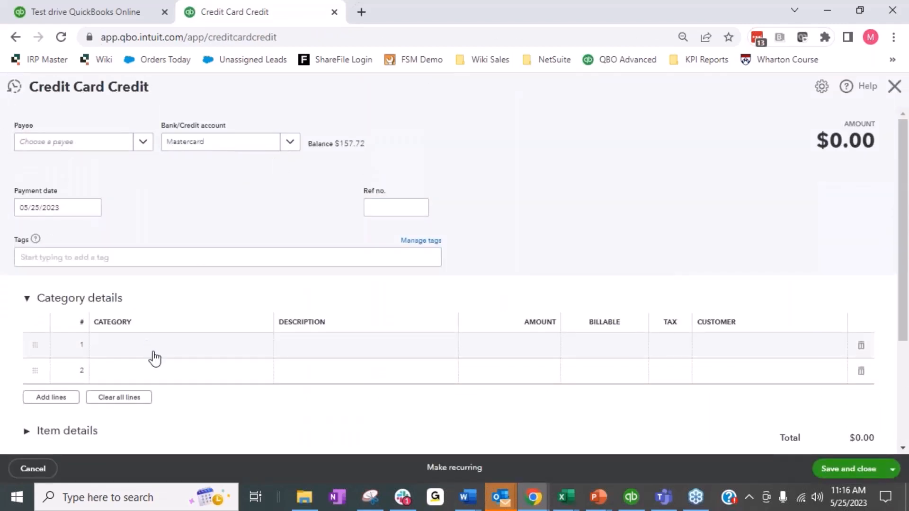
click(153, 355)
text(acc)
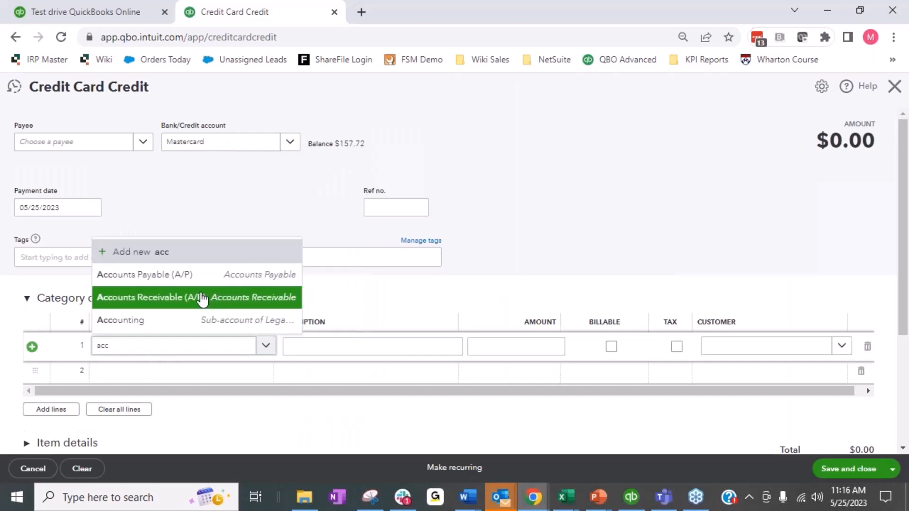
click(201, 297)
key(Tab)
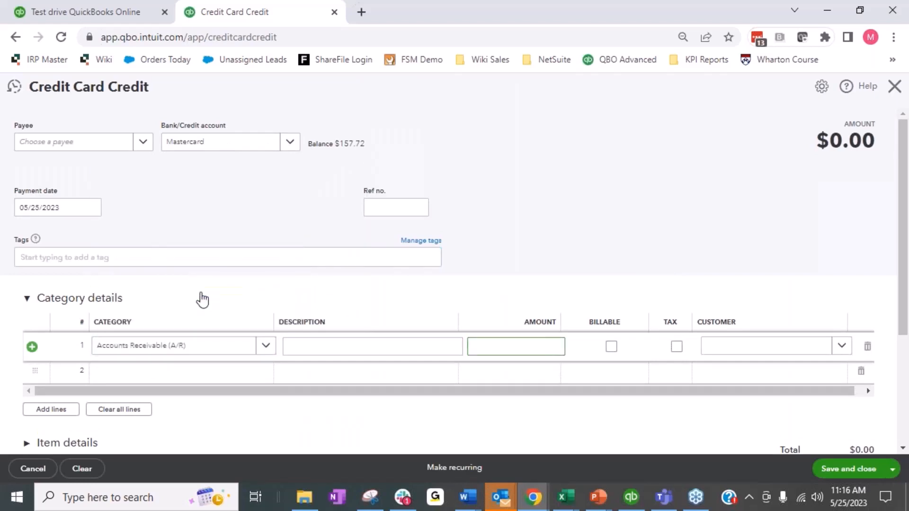
text(800)
key(Tab)
key(Tab)
text(fourl)
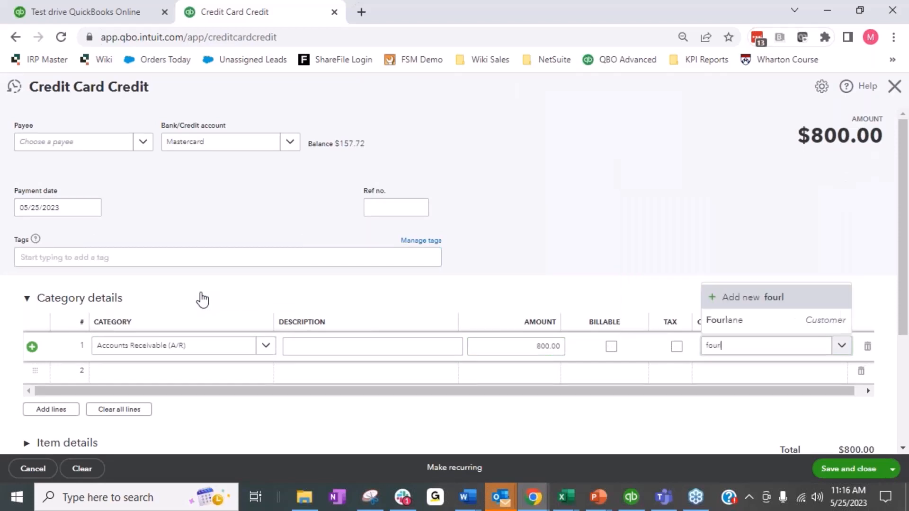
click(750, 325)
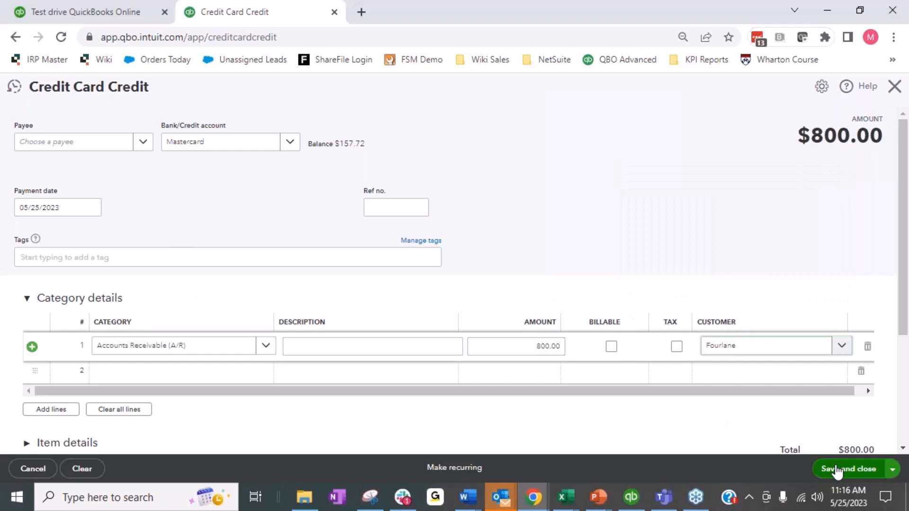
Add a second Accounts Receivable (A/R) line of 100.00 for customer Amy's Bird Sanctuary to the credit card credit.
click(167, 377)
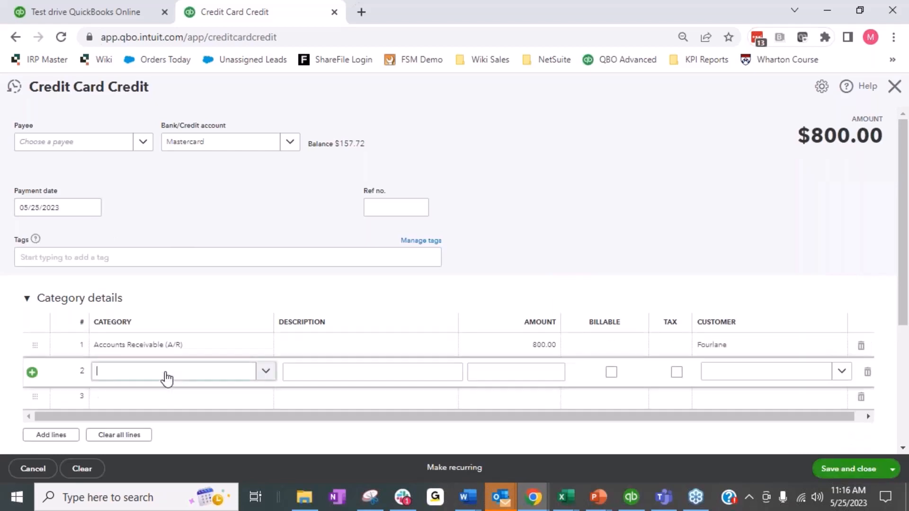
text(account)
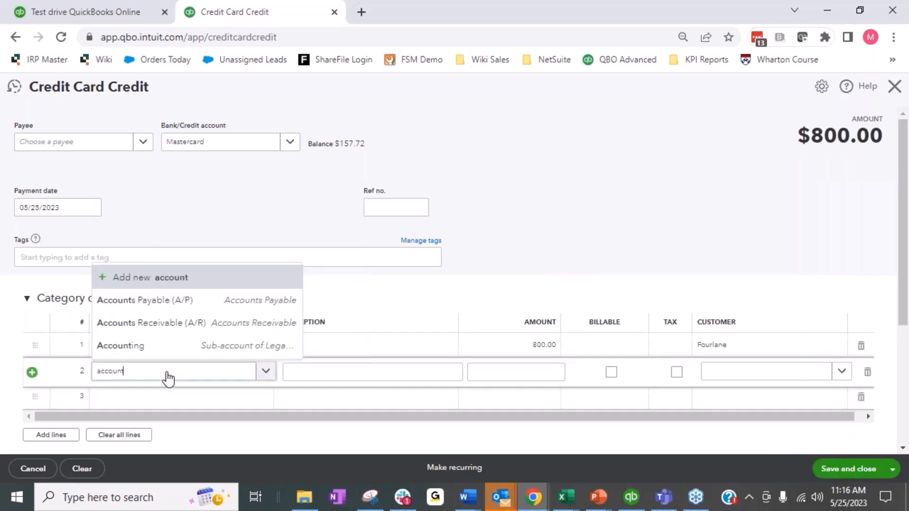
click(172, 327)
click(523, 374)
text(100)
key(Tab)
key(Tab)
key(Tab)
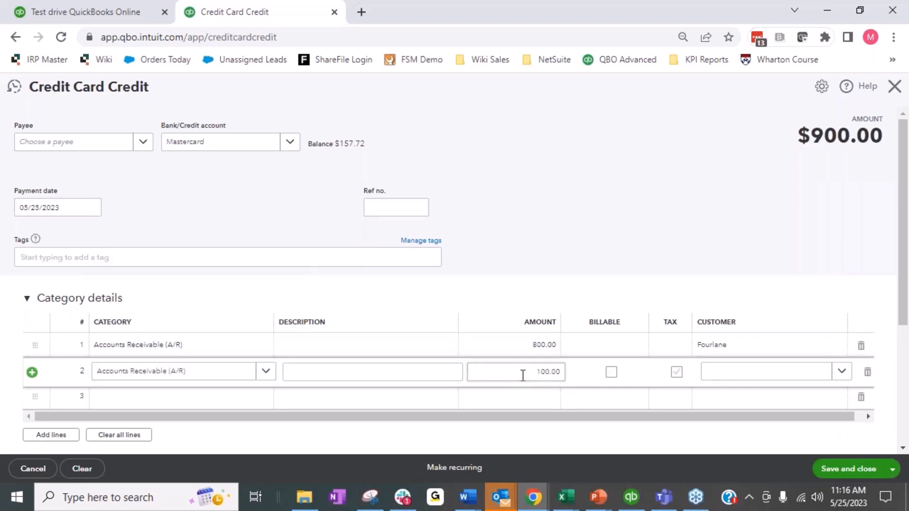
text(amy)
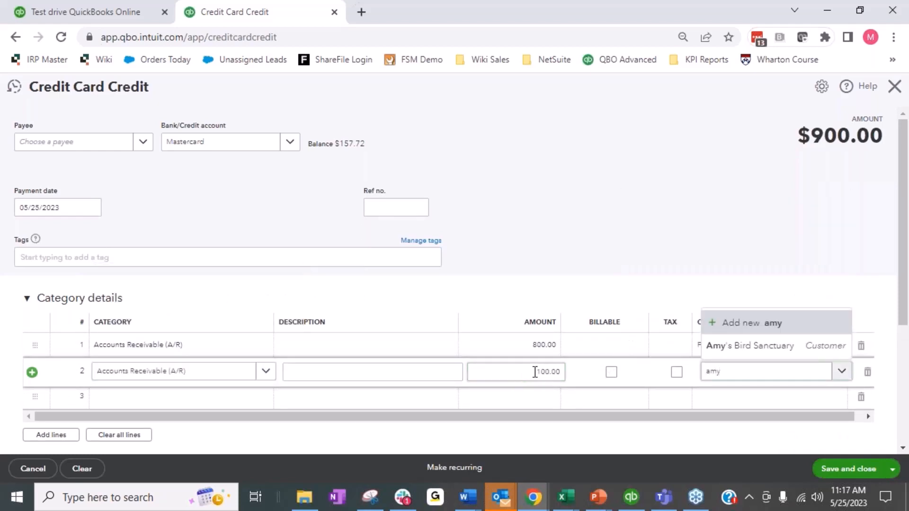
click(732, 347)
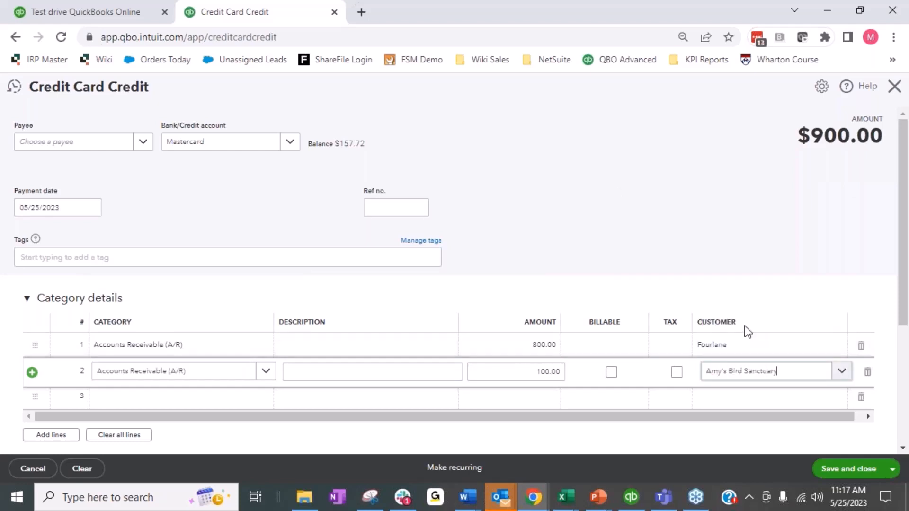
Save and close the credit card credit, and open the A/R aging detail behind Fourlane's current balance.
click(847, 470)
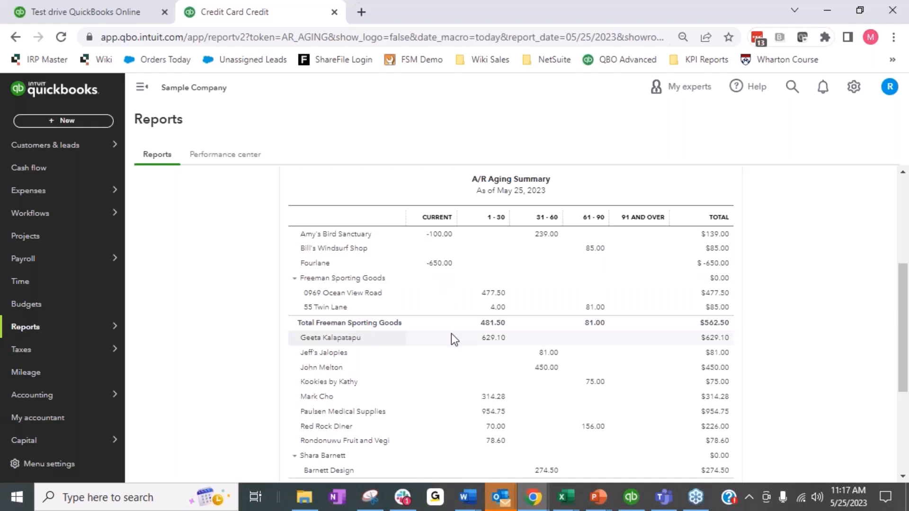
click(439, 264)
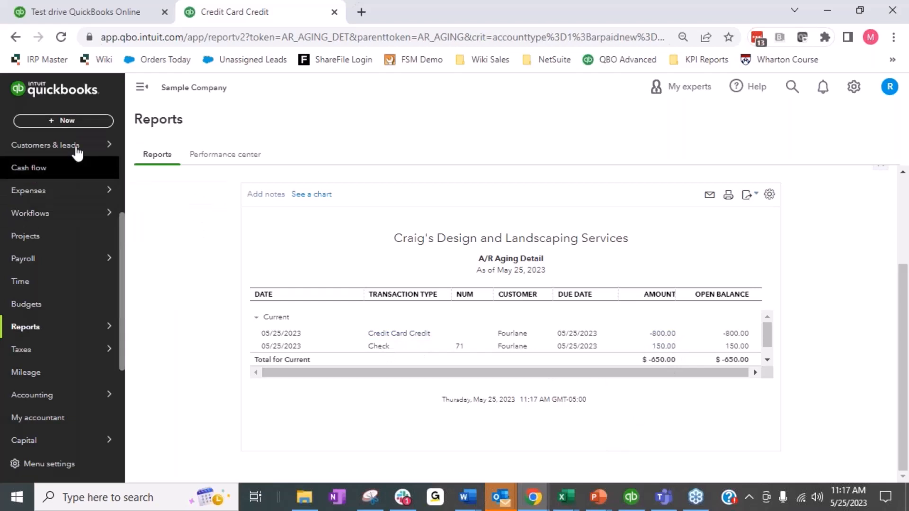
Start a bank deposit and add a funds line received from Fourlane with account Accounts Receivable (A/R).
click(66, 122)
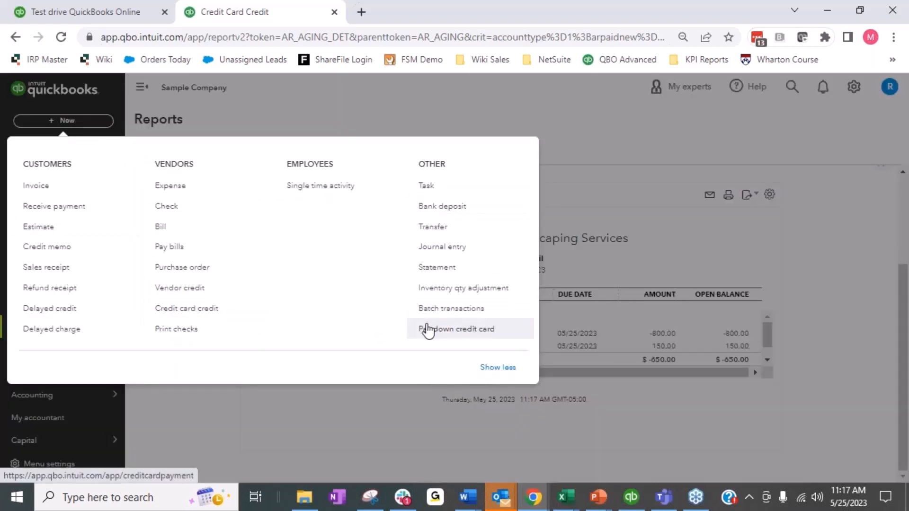
click(432, 208)
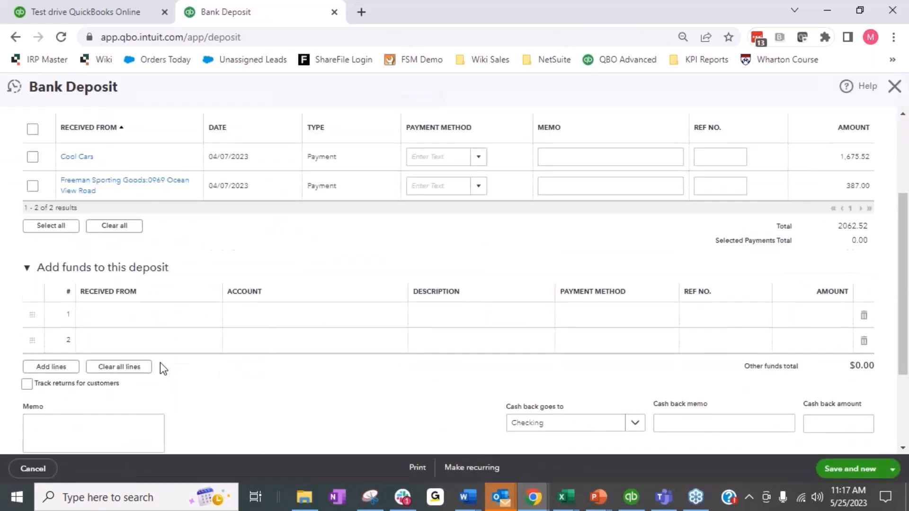
click(154, 318)
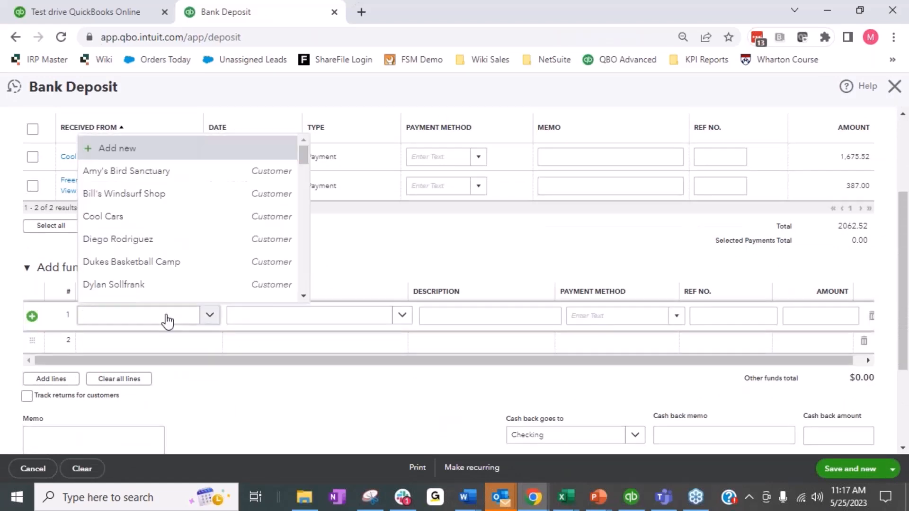
text(Fourla)
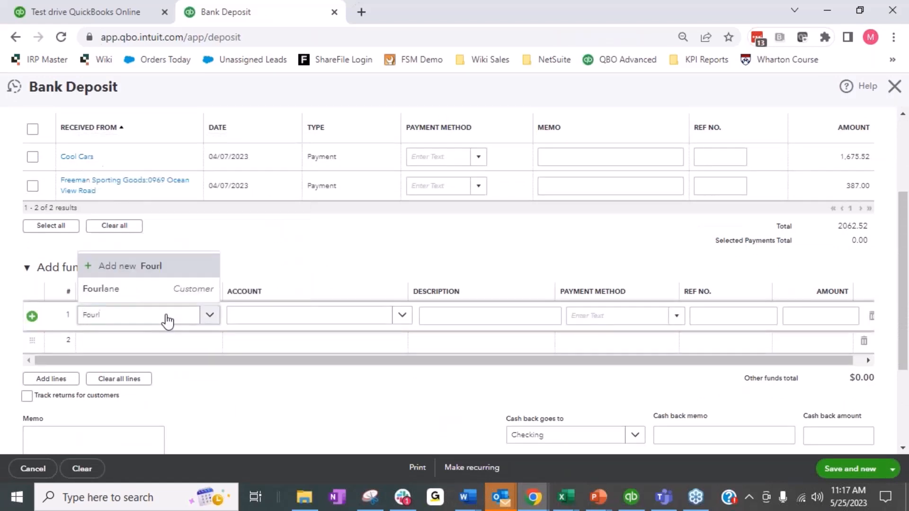
click(152, 288)
click(269, 320)
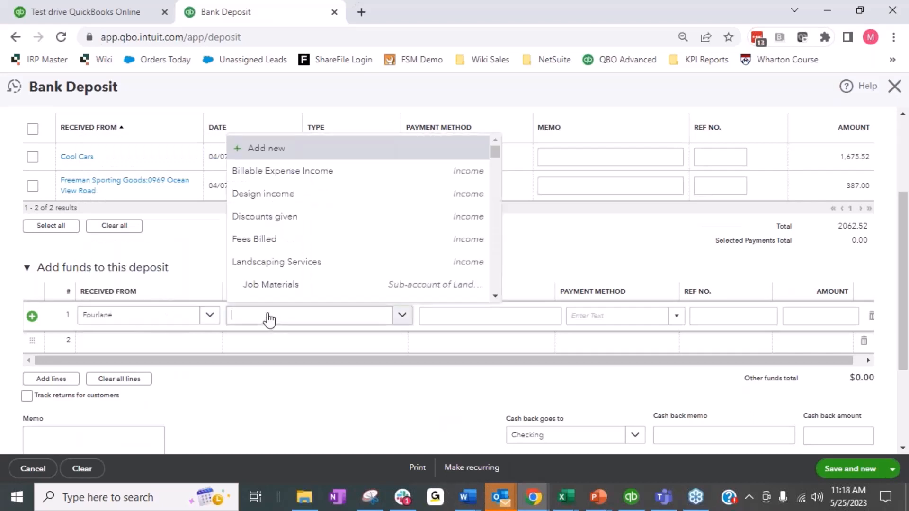
text(account)
key(Down)
key(Down)
key(Return)
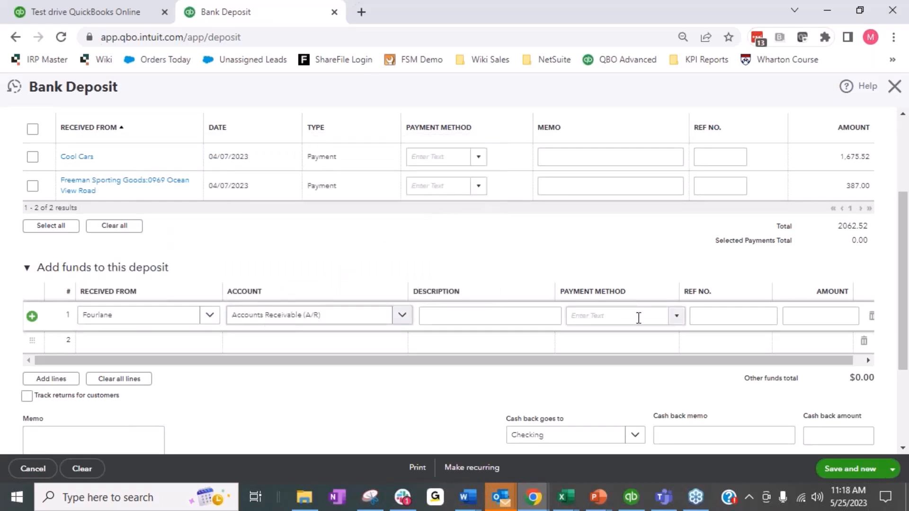
Set the Fourlane deposit line's amount to 150.00, then save and close the bank deposit.
click(845, 315)
text(150)
key(Tab)
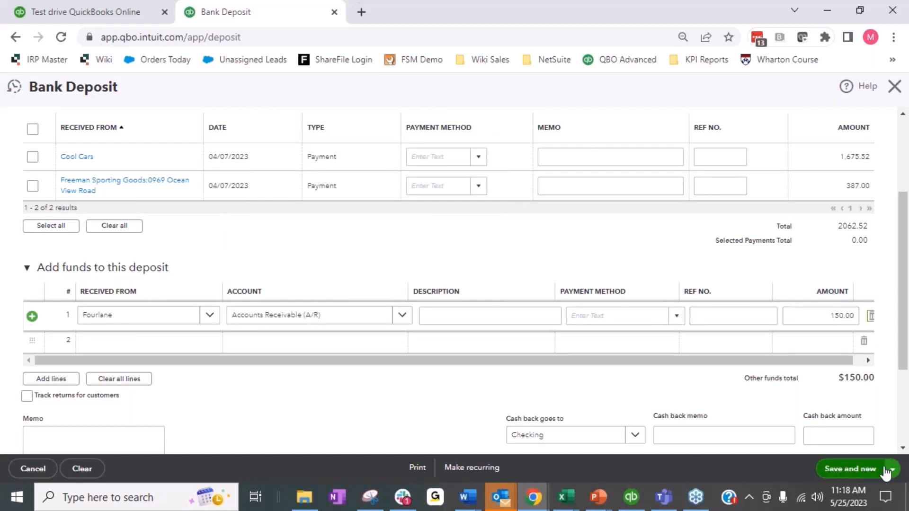
click(891, 473)
click(842, 450)
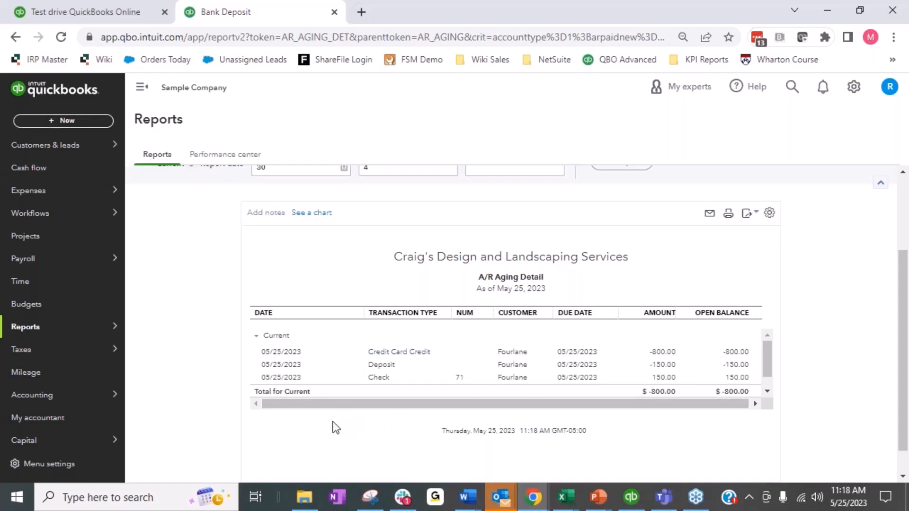
Create a journal entry whose first line debits Accounts Receivable (A/R) 150.00 under the name Fourlane.
click(49, 124)
click(430, 249)
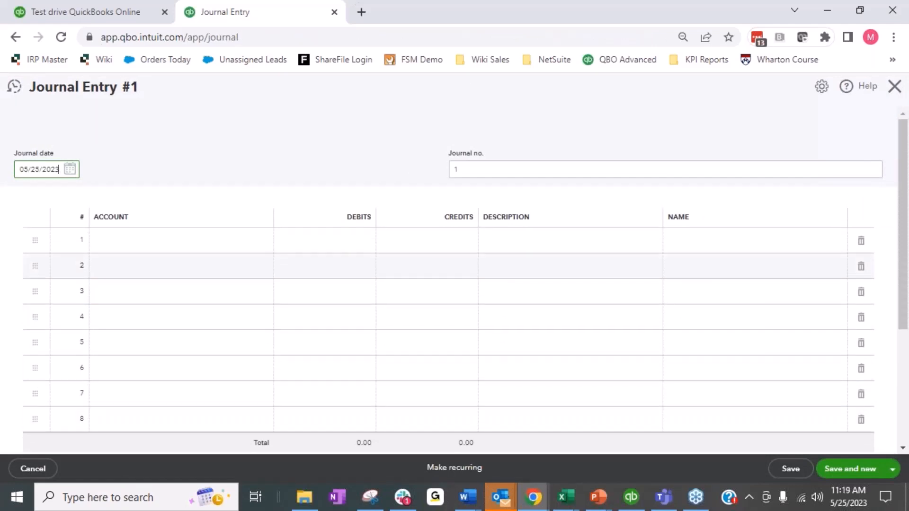
click(216, 247)
click(265, 241)
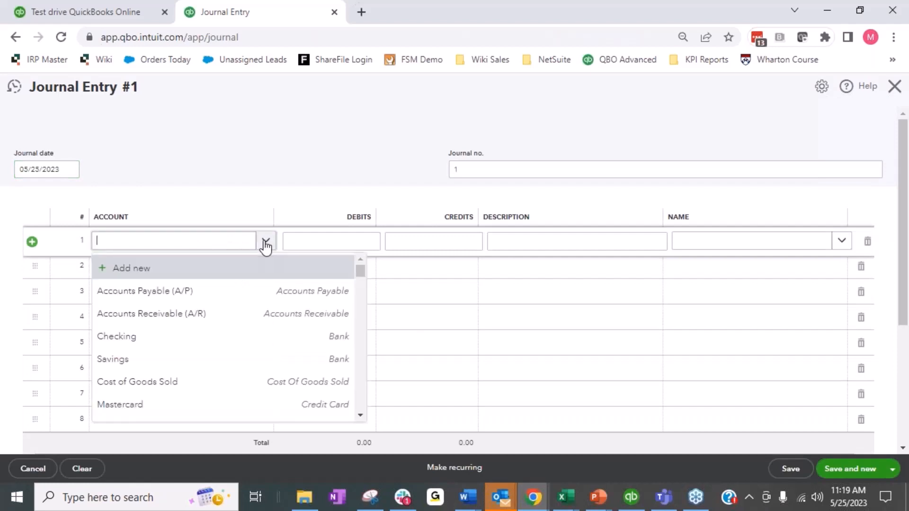
click(159, 316)
click(326, 245)
text(150)
key(Tab)
key(Tab)
key(Tab)
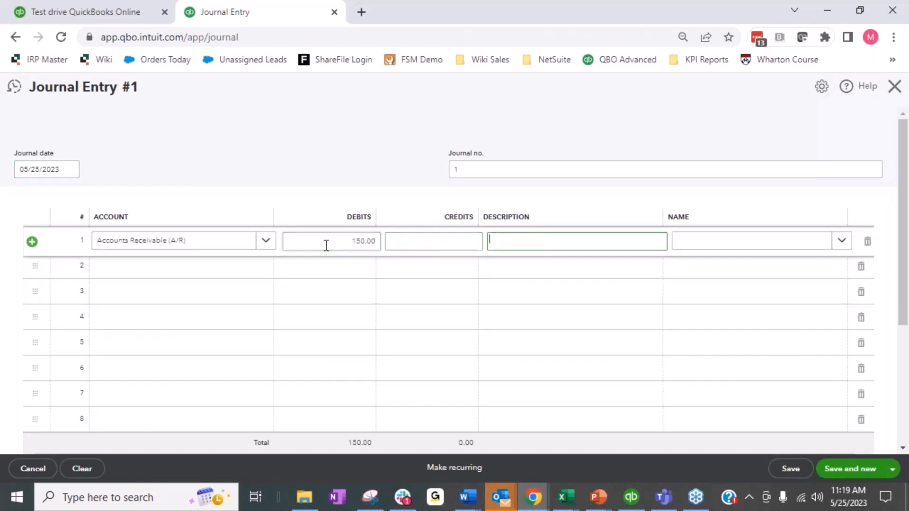
text(fourl)
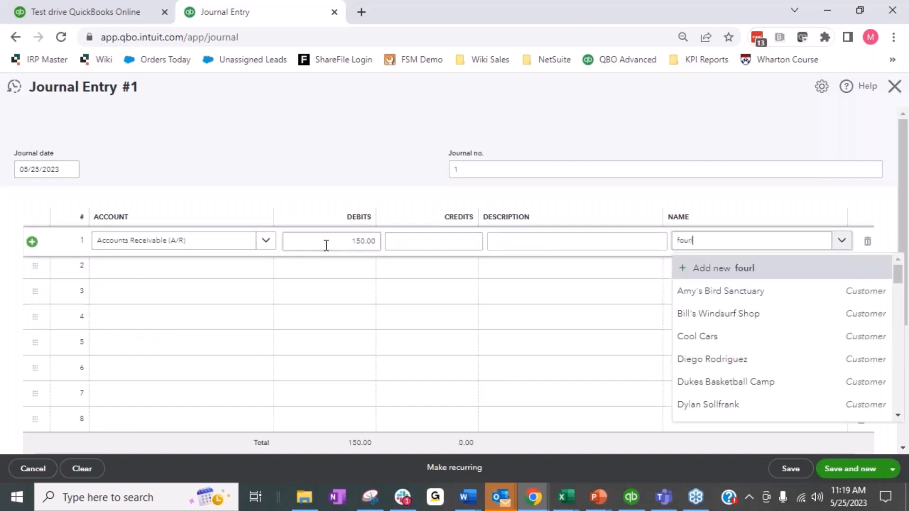
click(685, 291)
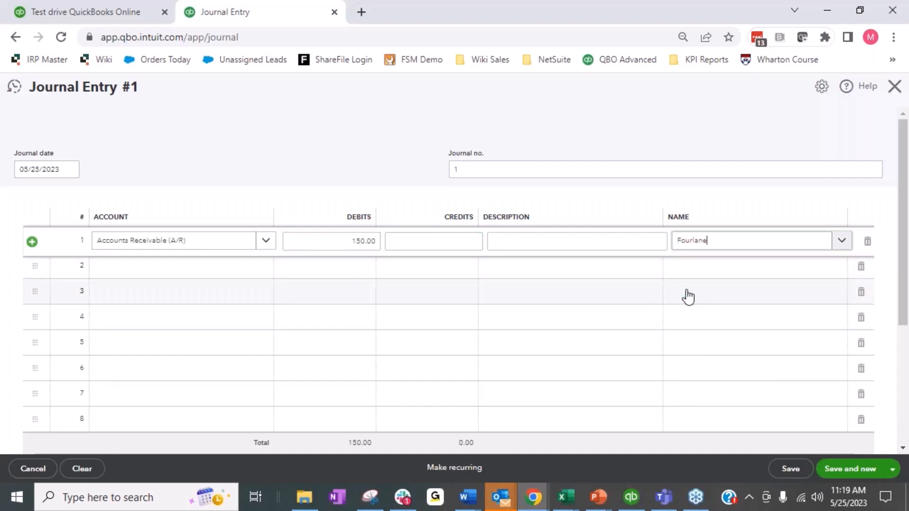
Add a second journal line crediting Sales of Product Income 150.00 and save the journal entry.
click(223, 271)
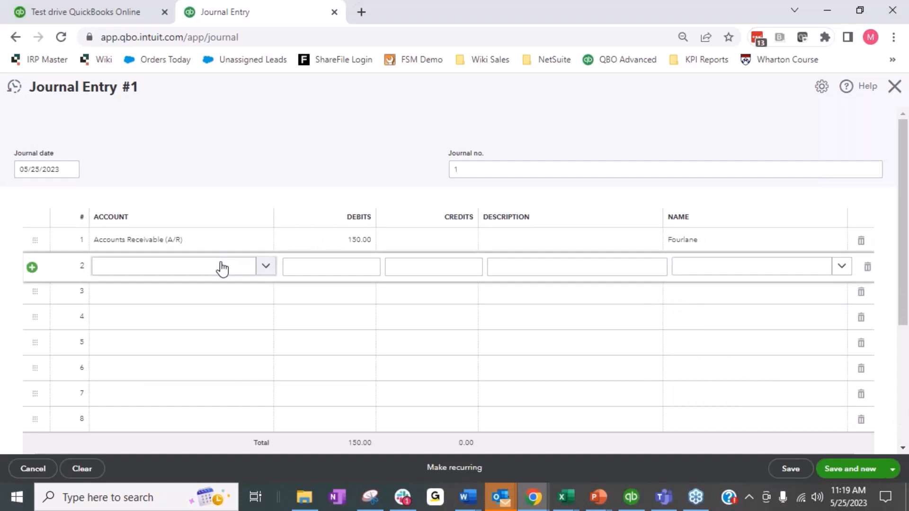
click(218, 269)
text(sale)
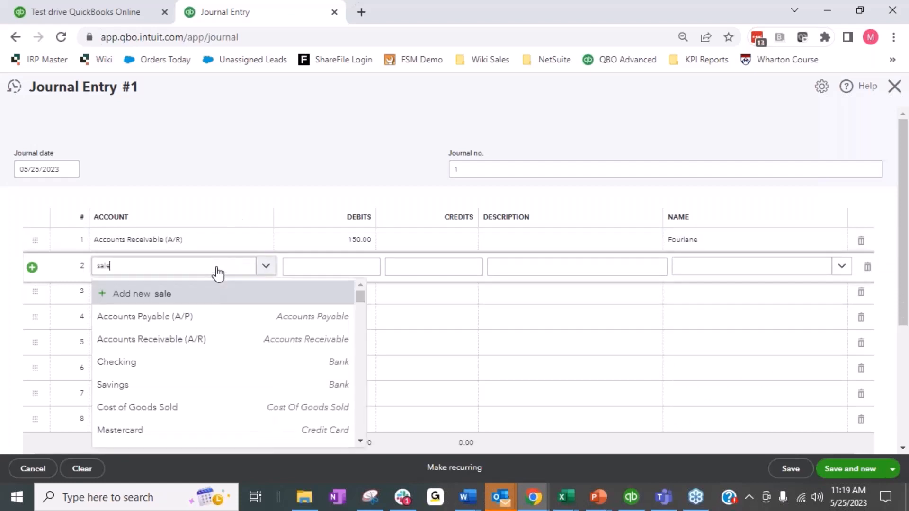
click(221, 314)
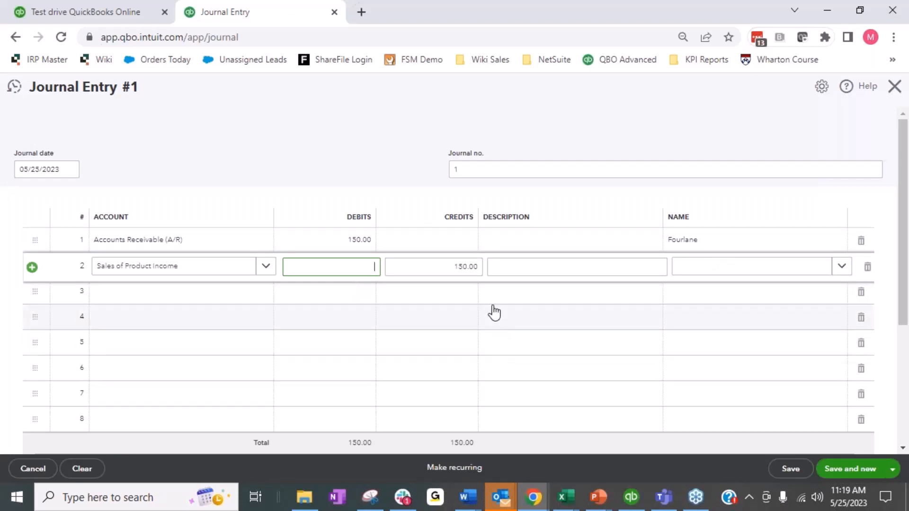
click(798, 468)
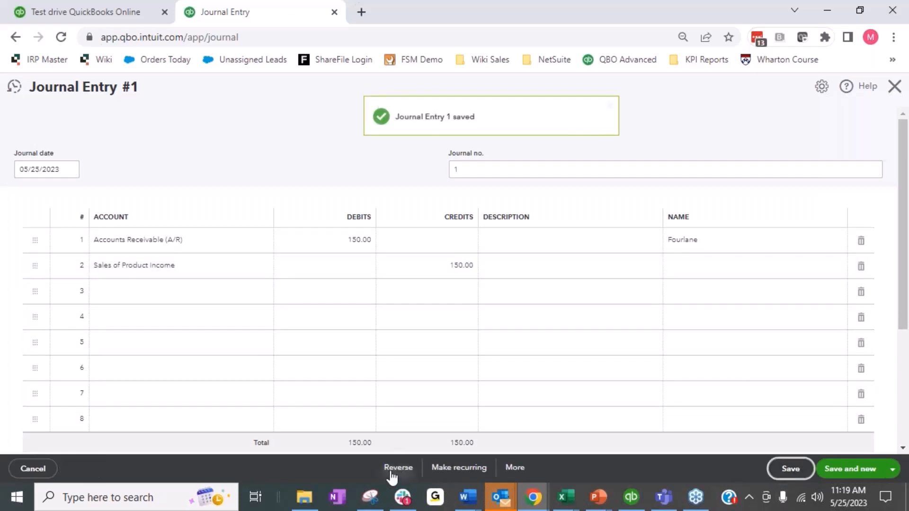
Create the reversing entry of the saved journal entry, save it, and close the journal entry form.
click(397, 468)
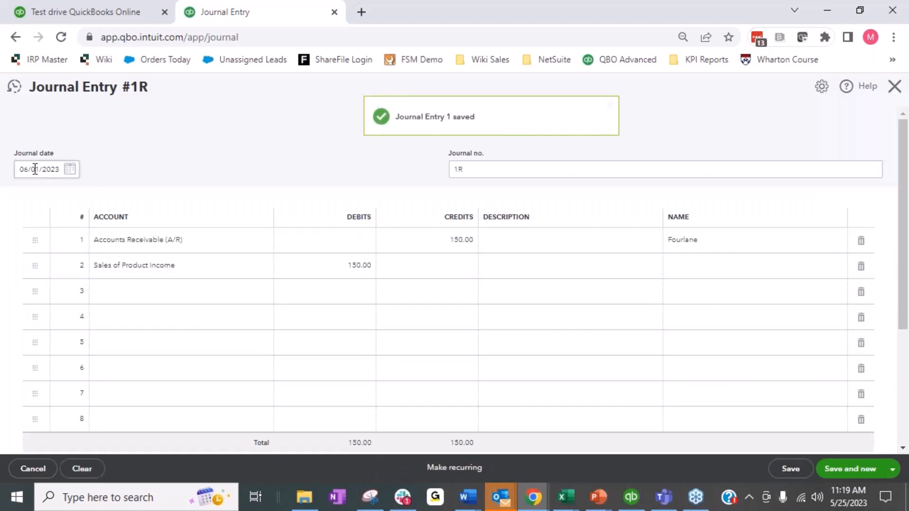
click(797, 470)
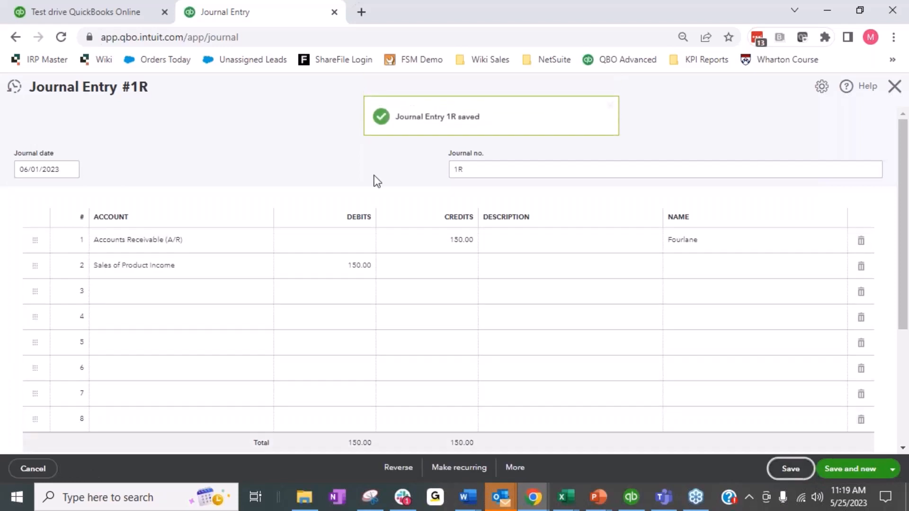
click(894, 86)
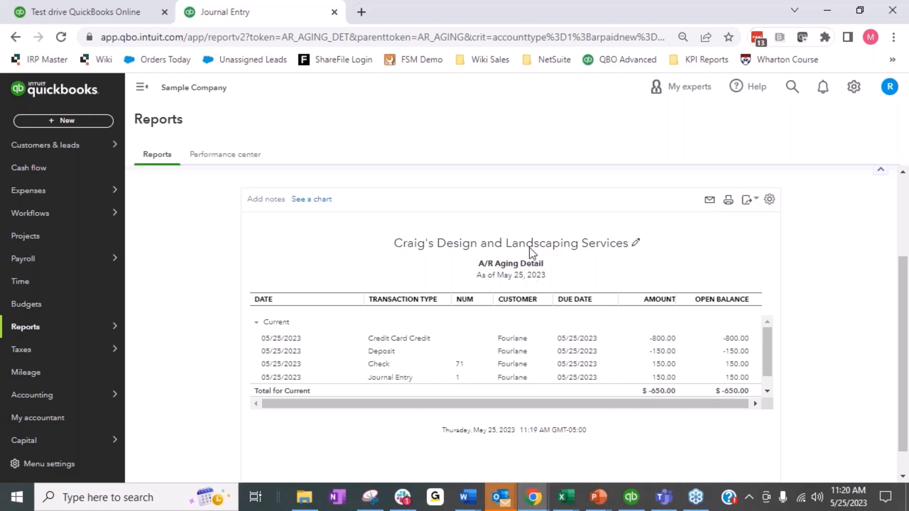
Return from Fourlane's A/R Aging Detail report to the A/R Aging Summary.
mouse_move(6, 446)
scroll(854, 283, up, 3)
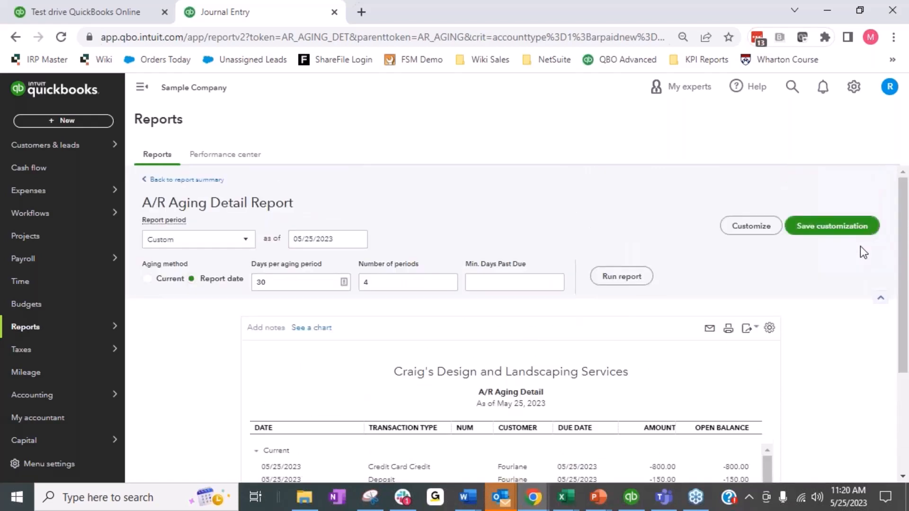
click(208, 180)
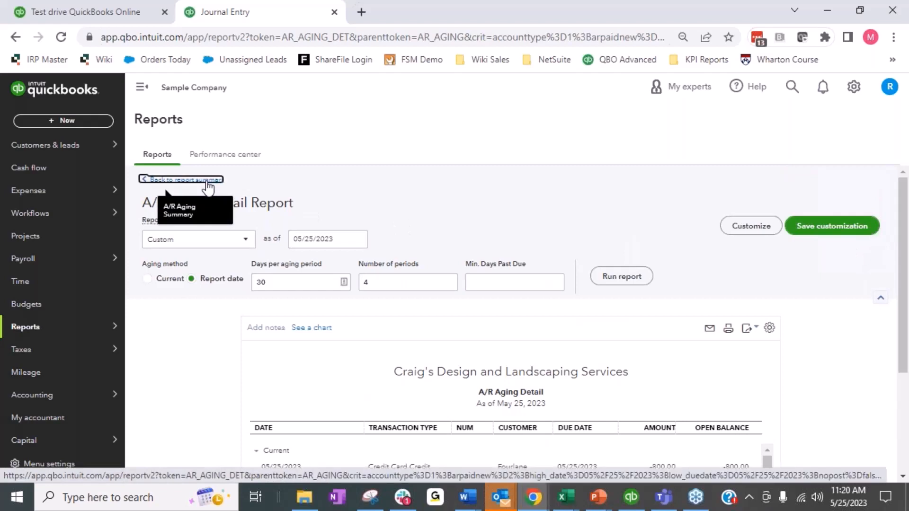
Run the A/R Aging Summary report as of 06/30/2023.
scroll(180, 276, down, 4)
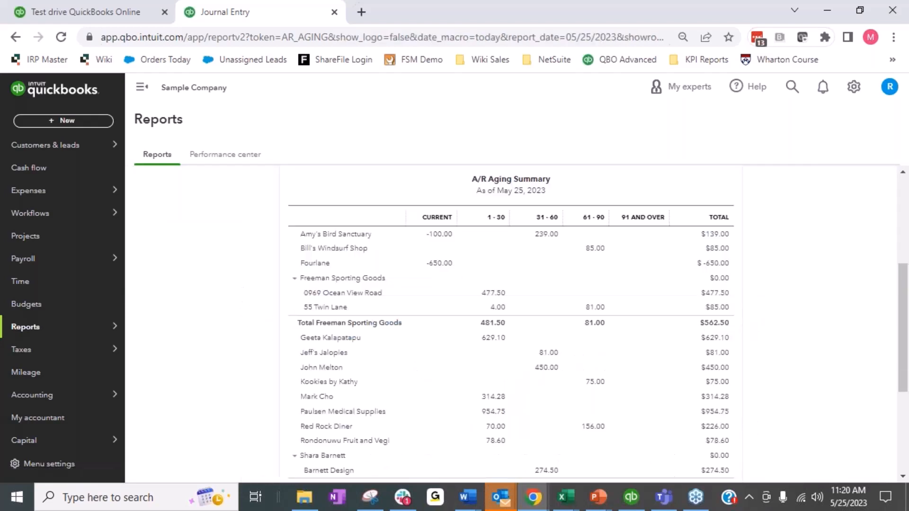
scroll(430, 306, up, 5)
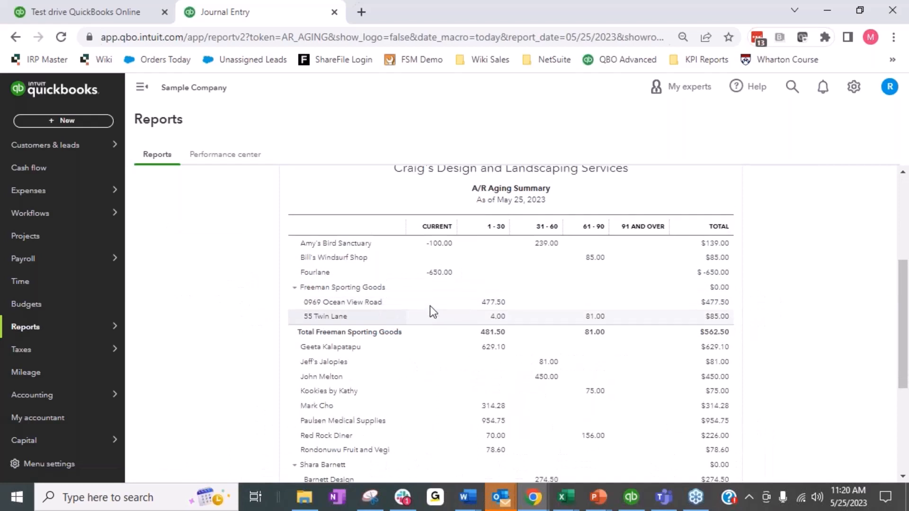
drag(346, 240, 281, 243)
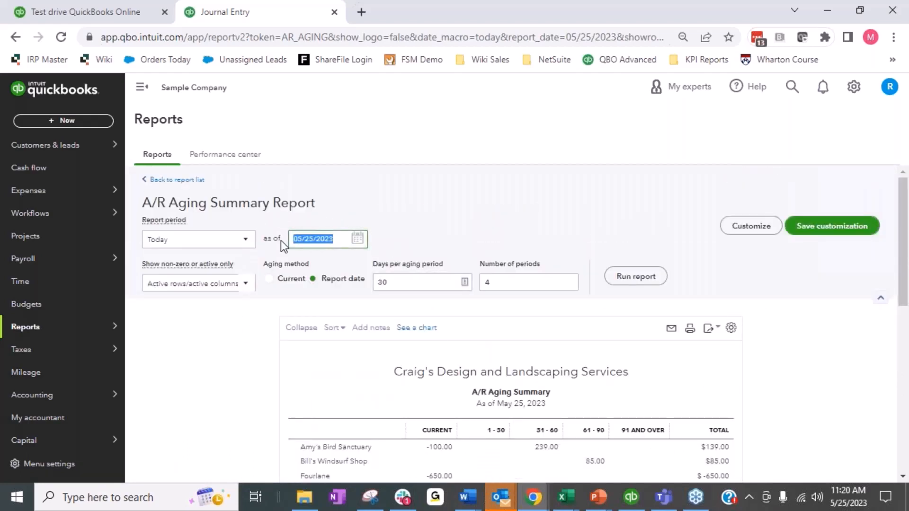
text(06/30/2023)
key(Return)
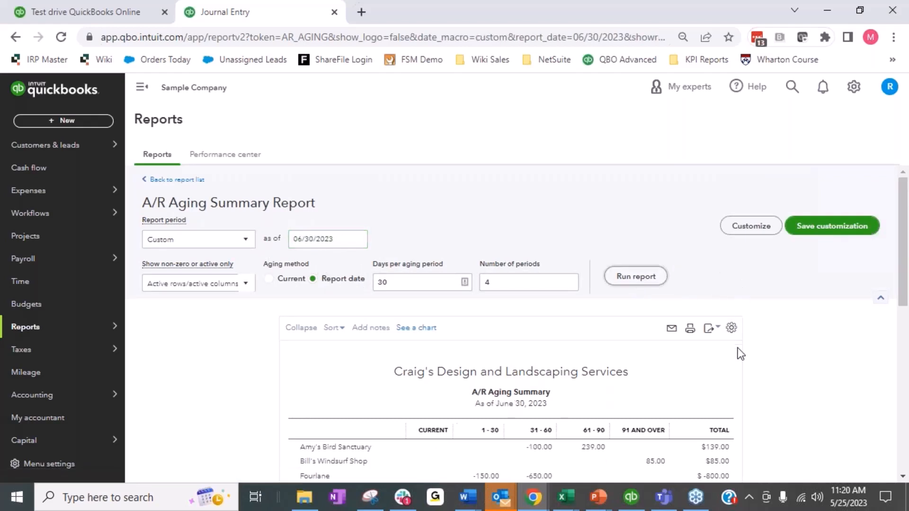
Open the transaction detail behind Amy's Bird Sanctuary's 31 - 60 day amount in the A/R Aging Summary.
scroll(740, 348, down, 3)
scroll(740, 348, down, 1)
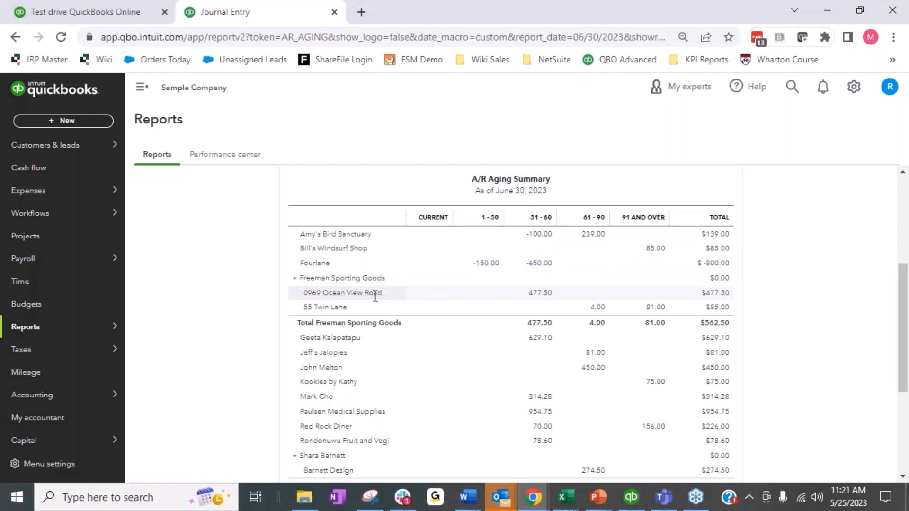
click(539, 235)
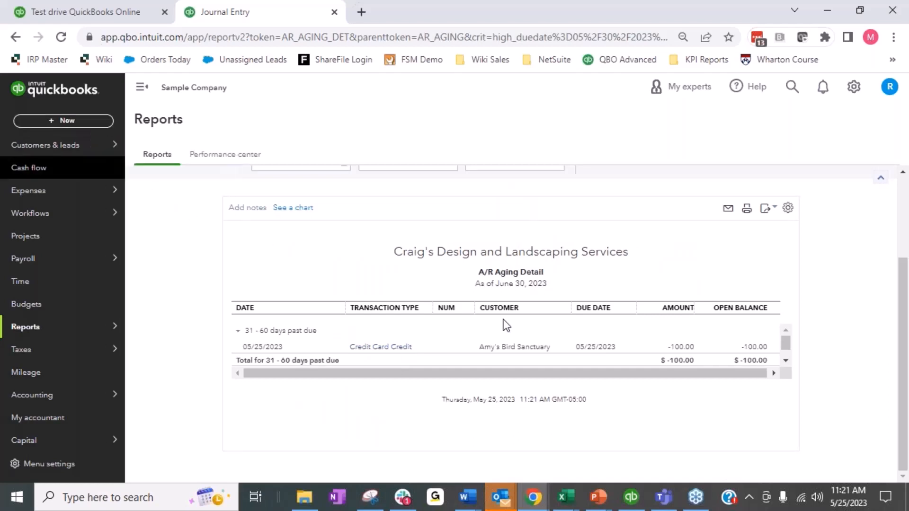
Start a new journal entry dated 05/31/2023.
click(72, 124)
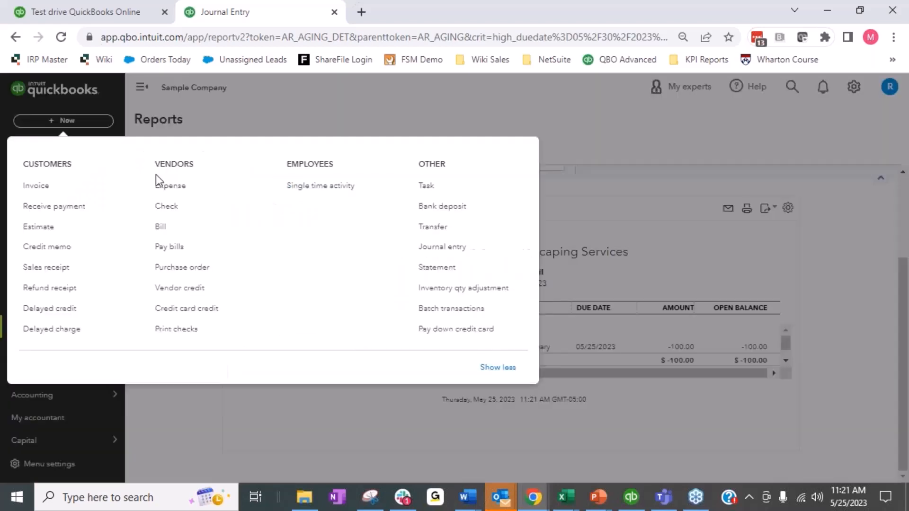
click(445, 246)
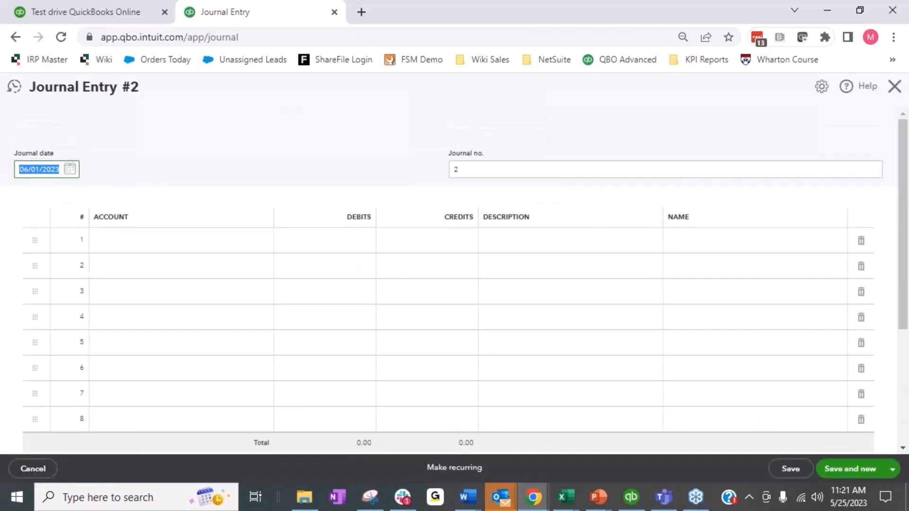
text(h)
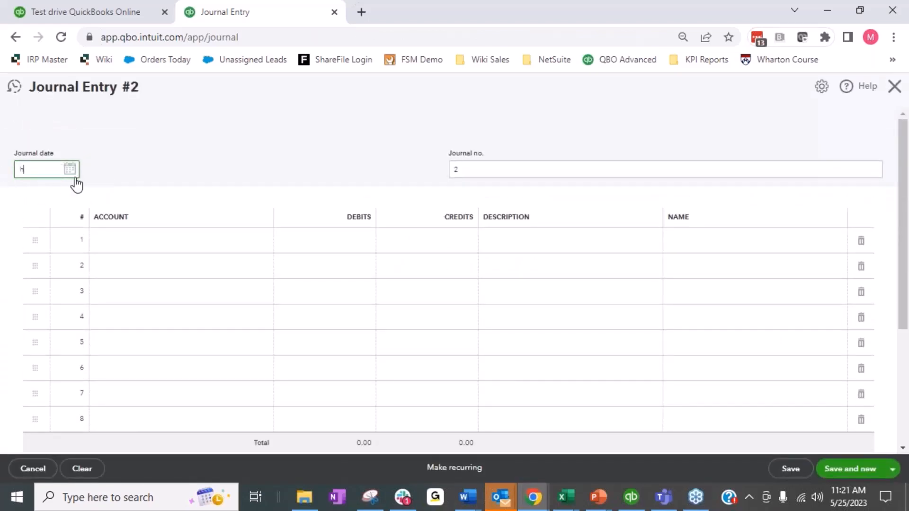
click(166, 240)
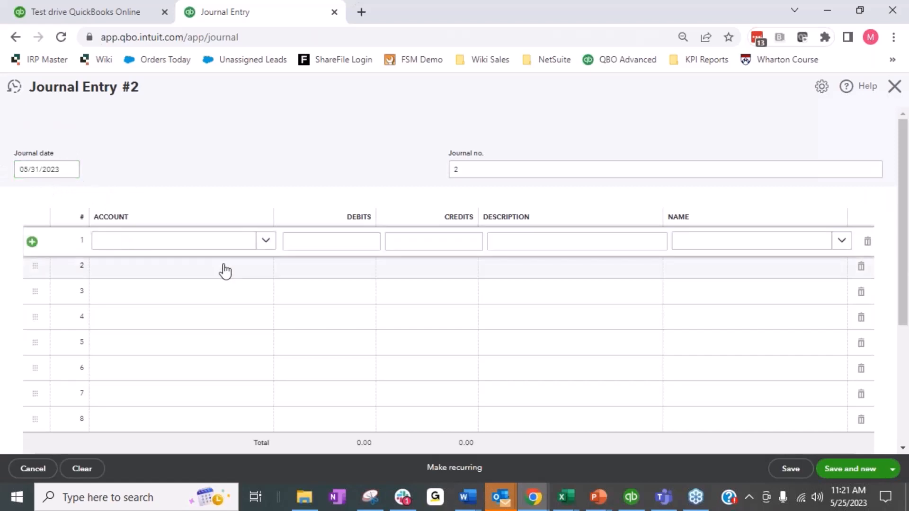
Fill the first journal line with a 100.00 debit to Accounts Receivable (A/R) under the name Amy's Bird Sanctuary.
click(208, 244)
text(acc)
click(203, 316)
click(333, 246)
text(100)
key(Tab)
key(Tab)
key(Tab)
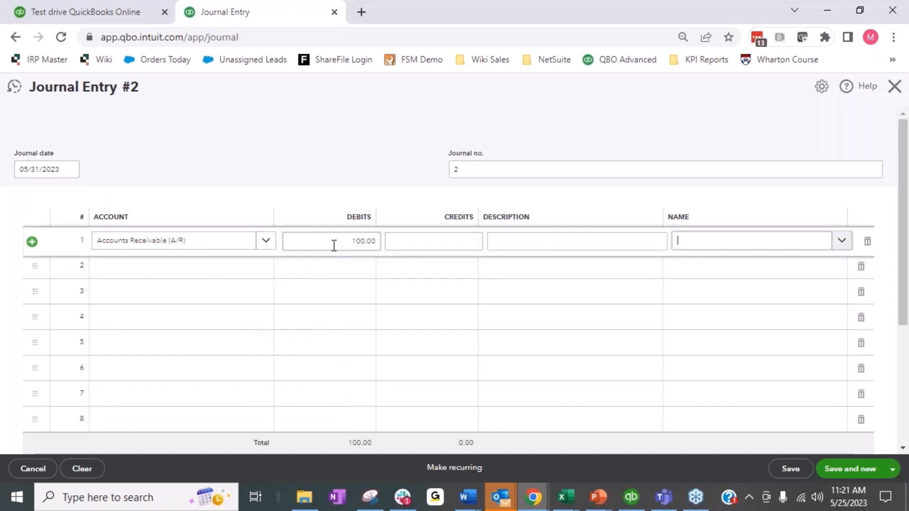
text(Amy)
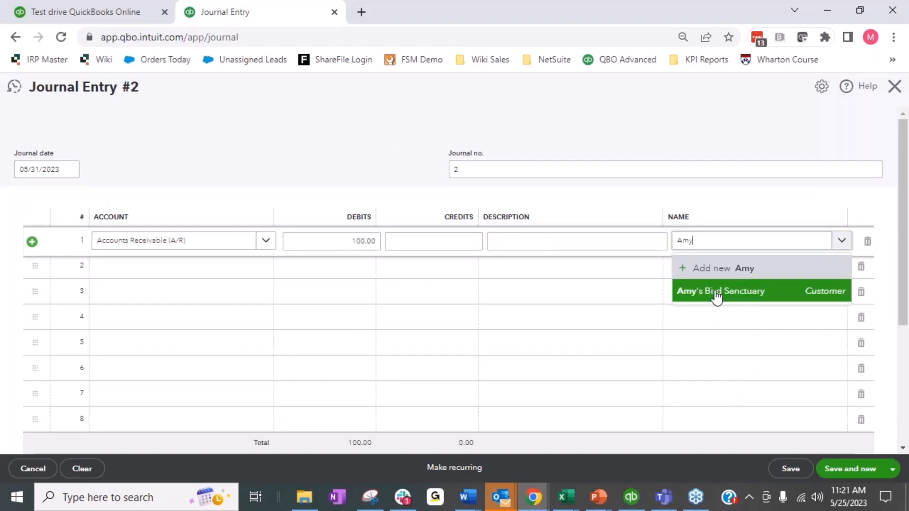
click(714, 292)
Add a second journal line crediting Sales of Product Income 100.00, then save and close the journal entry.
click(234, 273)
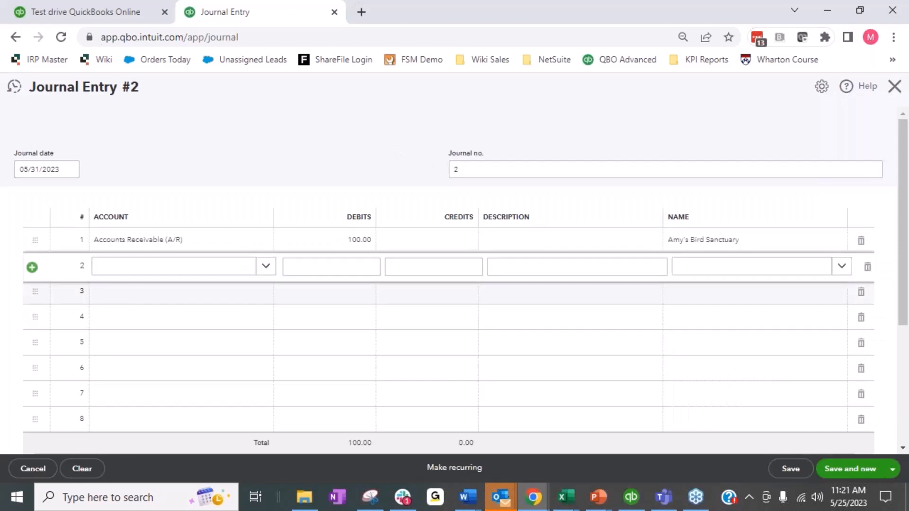
click(198, 268)
text(sale)
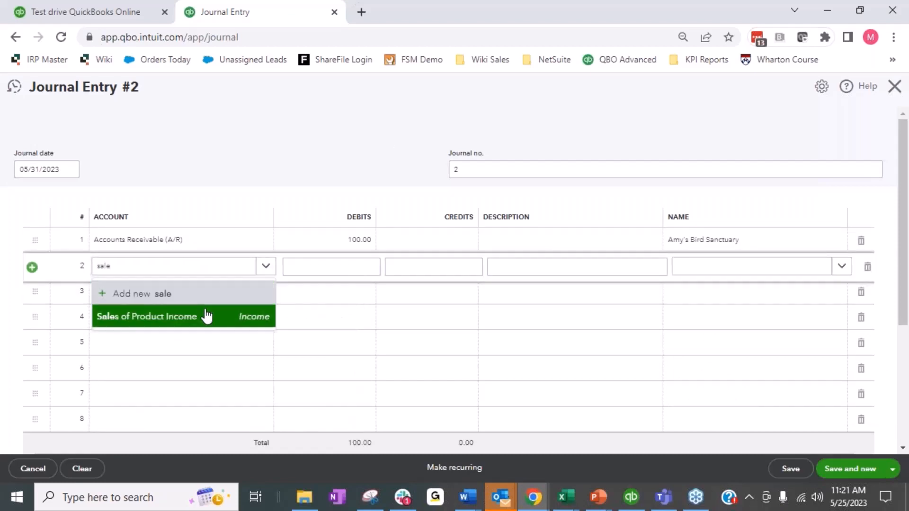
click(207, 316)
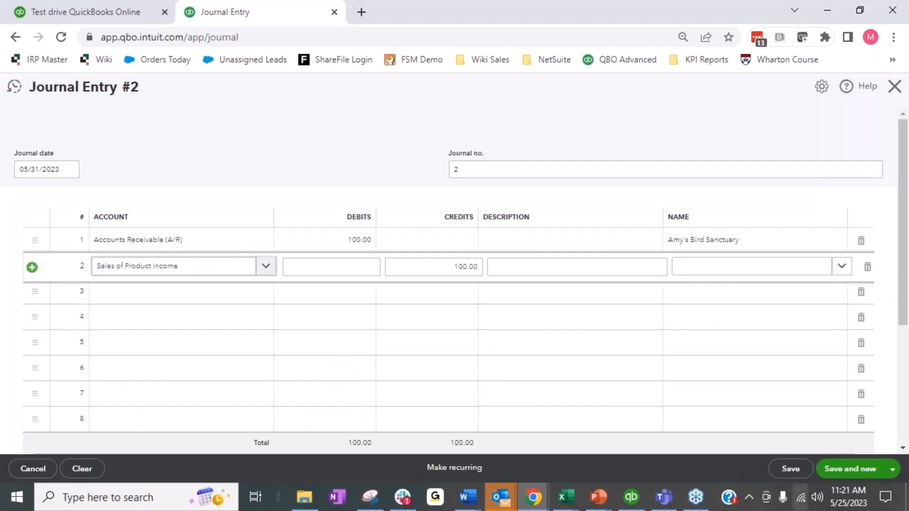
click(790, 469)
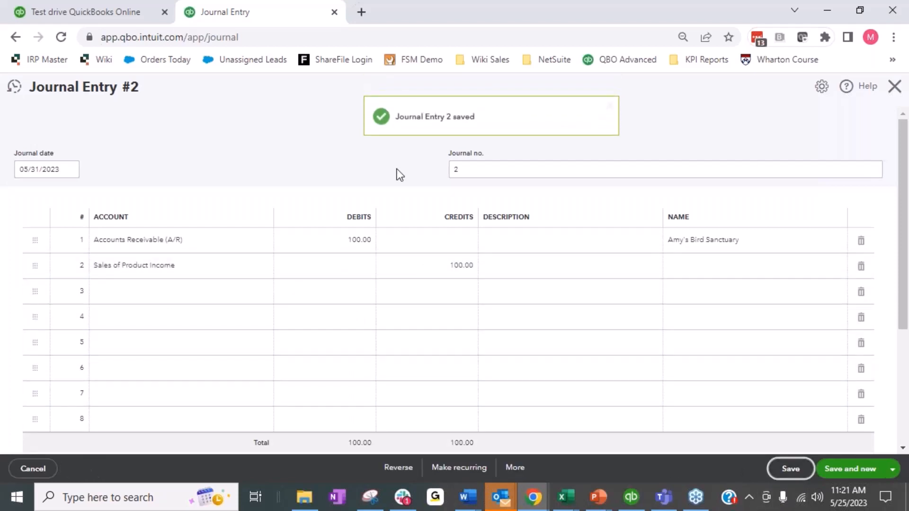
click(892, 90)
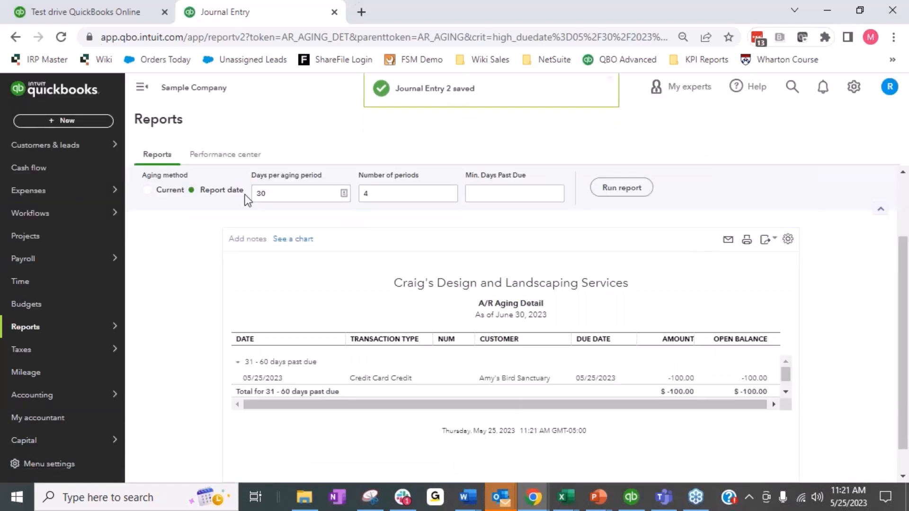
Return from the A/R Aging Detail report to the A/R Aging Summary as of 06/30/2023.
scroll(270, 257, up, 2)
click(199, 181)
scroll(235, 342, down, 5)
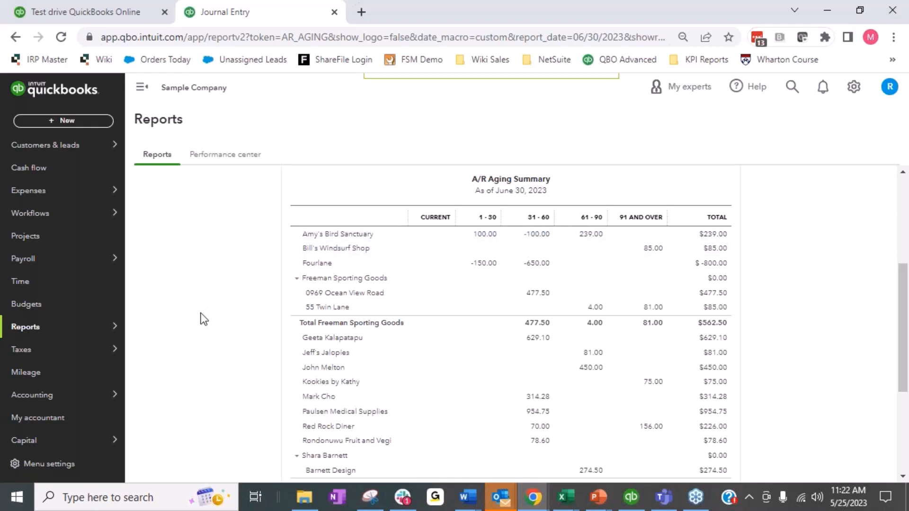
Drill into Amy's Bird Sanctuary's 61 - 90 day balance and open the invoice behind it.
scroll(200, 313, up, 3)
scroll(201, 313, down, 2)
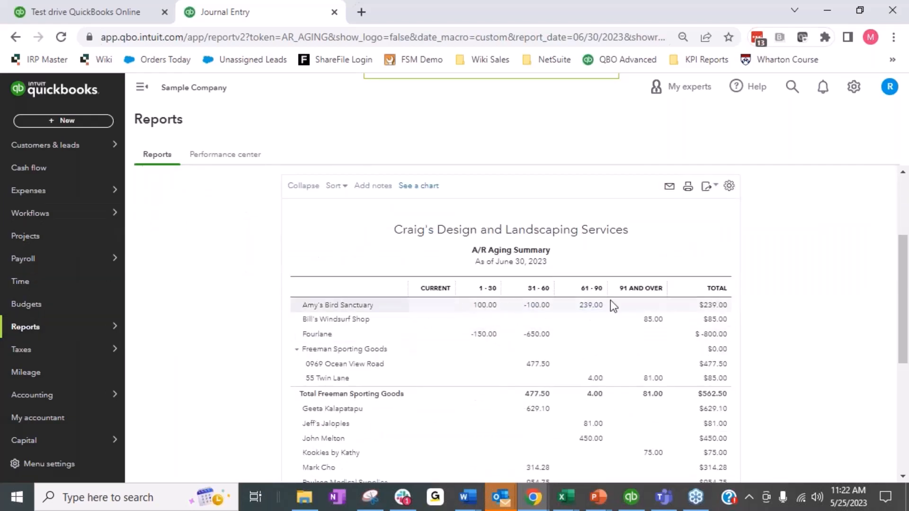
click(590, 305)
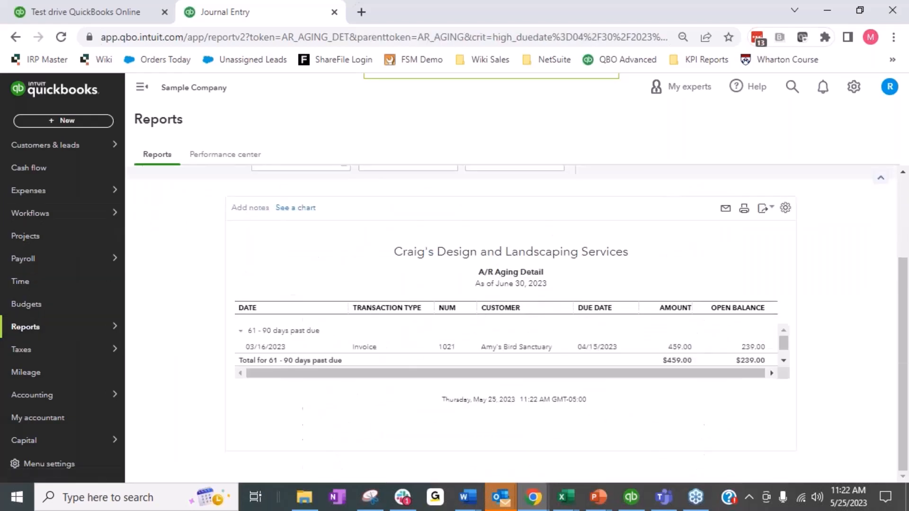
click(366, 347)
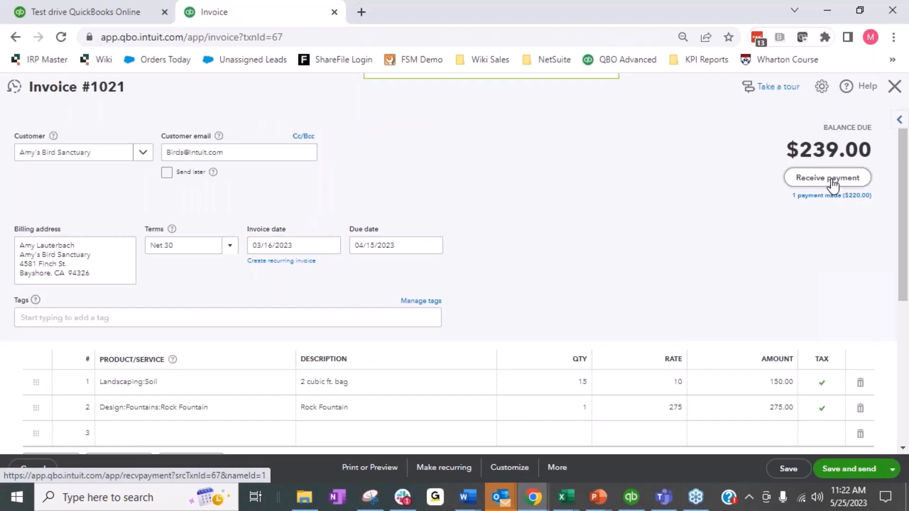
Open Receive Payment from the invoice and examine the amount received, the outstanding transactions and the applied credits.
click(833, 185)
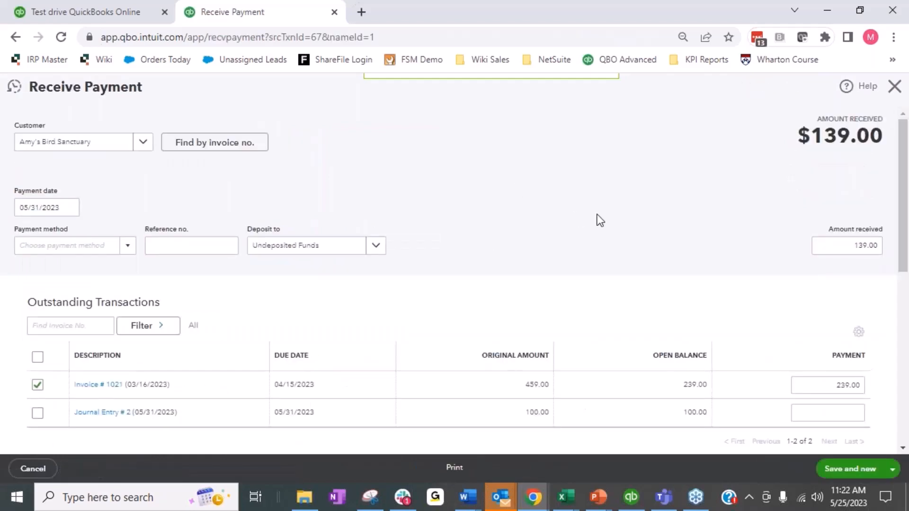
drag(826, 250, 892, 256)
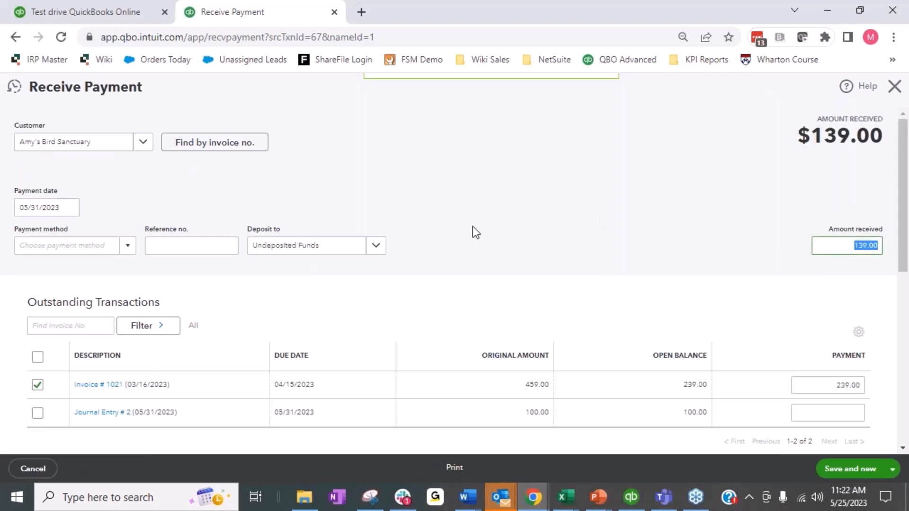
scroll(641, 274, down, 2)
scroll(739, 226, down, 3)
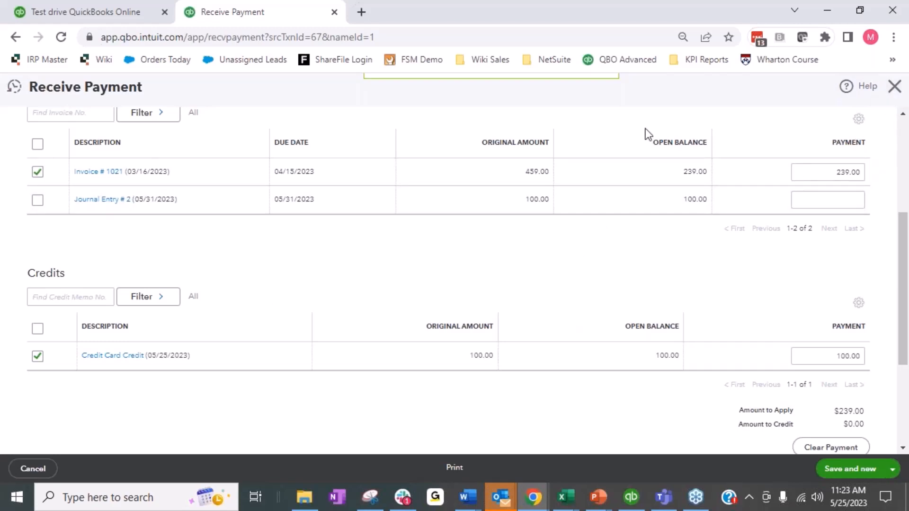
Reopen the outstanding invoice, set its due date to 06/01/2023, save it with the applied-credit message turned off, and close it.
click(114, 173)
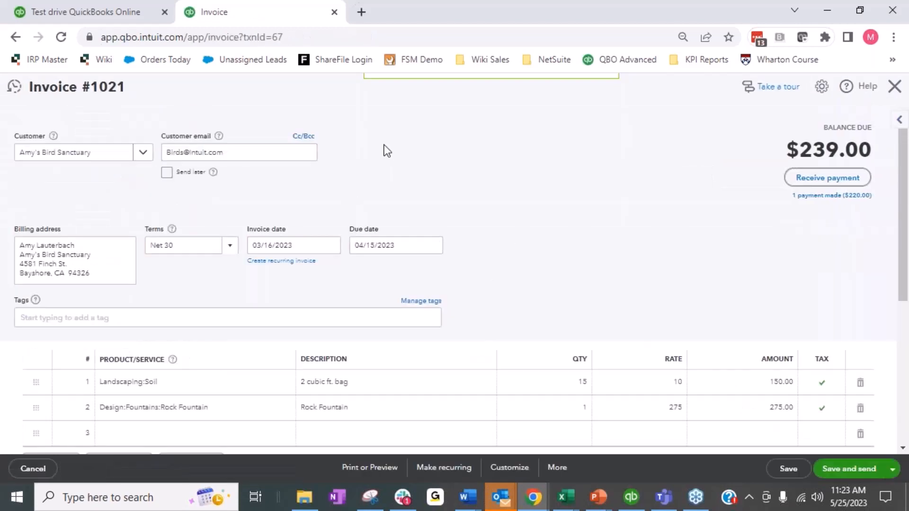
drag(417, 246, 318, 241)
text(06/01/2023)
key(Tab)
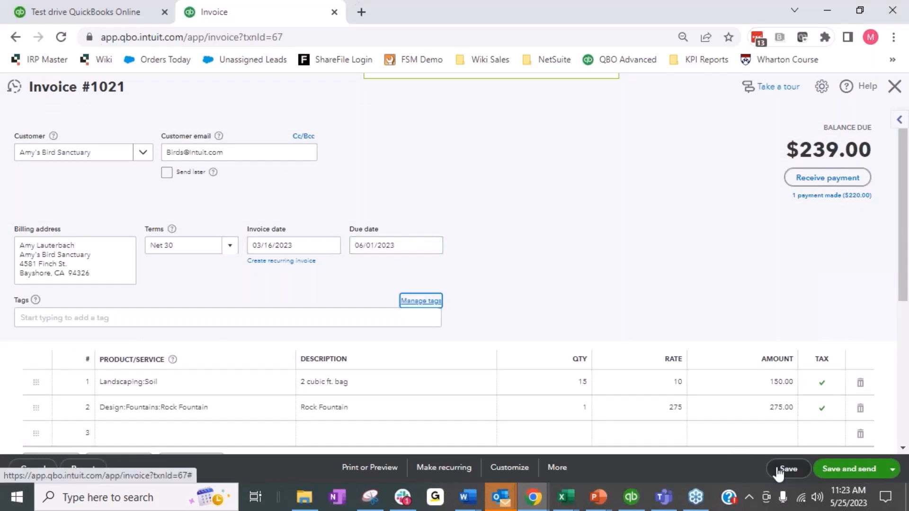
click(786, 469)
click(576, 308)
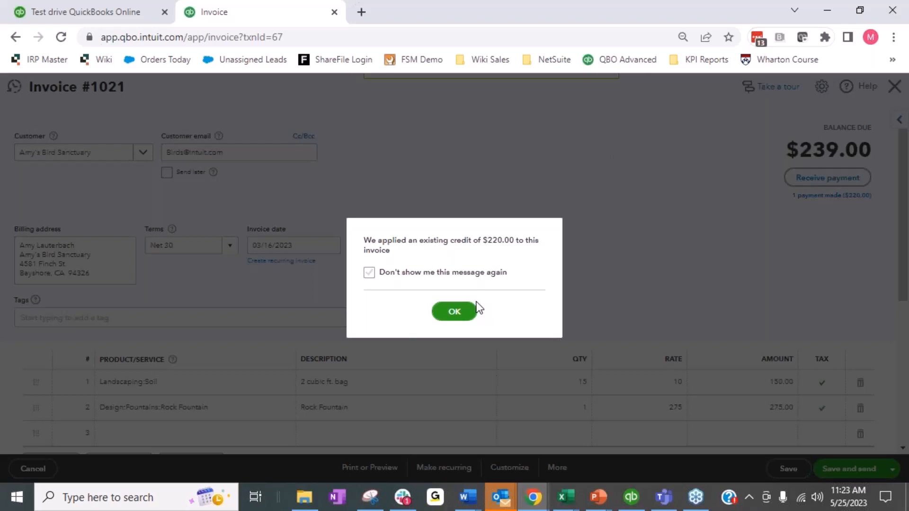
click(368, 272)
click(440, 314)
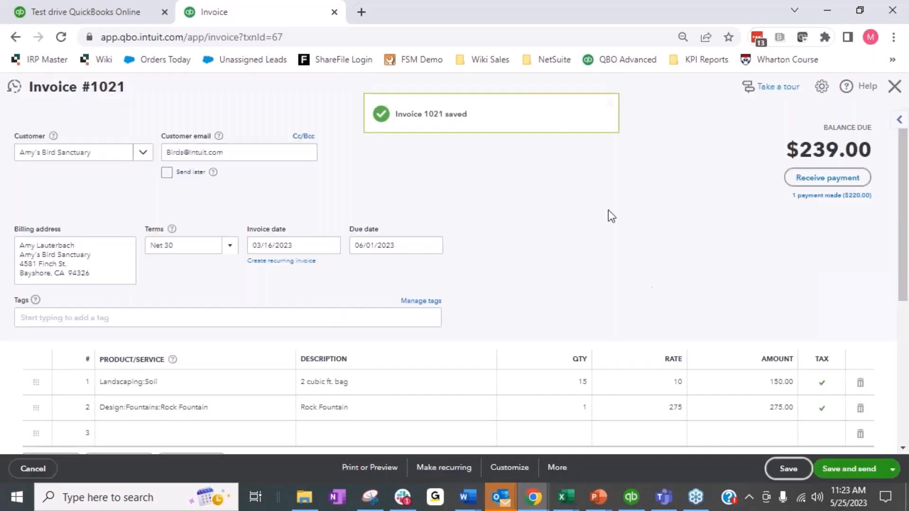
click(895, 88)
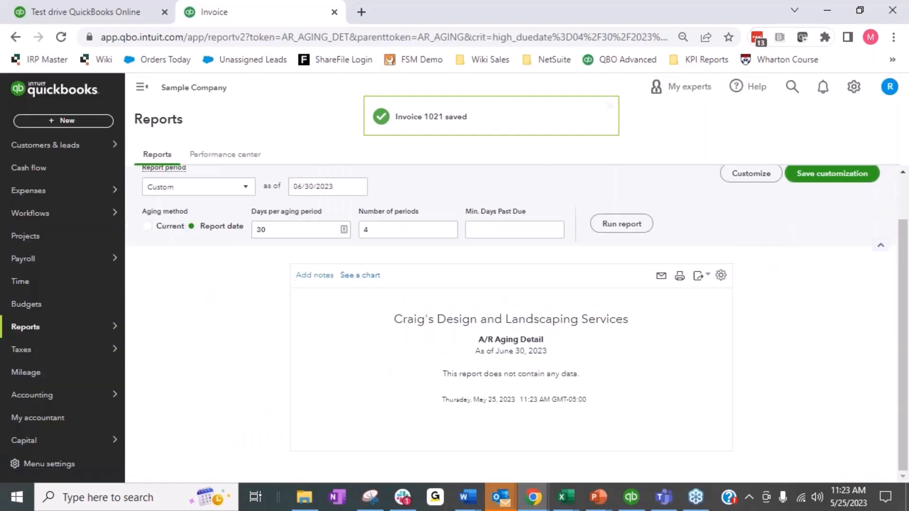
Start a new received payment for Amy's Bird Sanctuary and examine which outstanding transaction the credit is applied to.
click(71, 121)
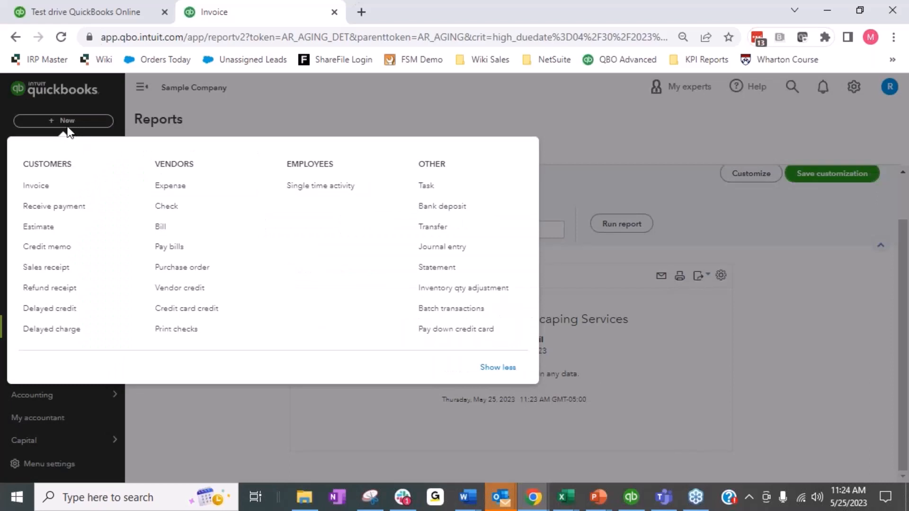
click(64, 207)
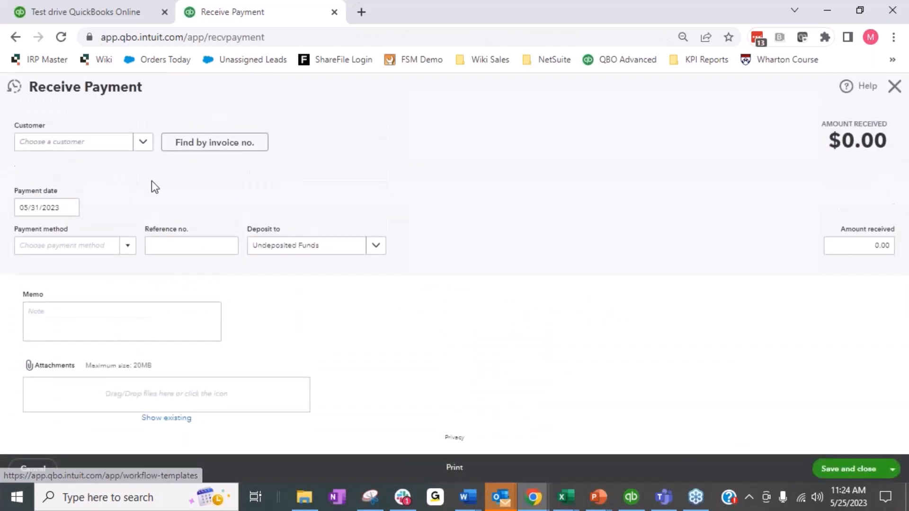
click(122, 148)
click(85, 197)
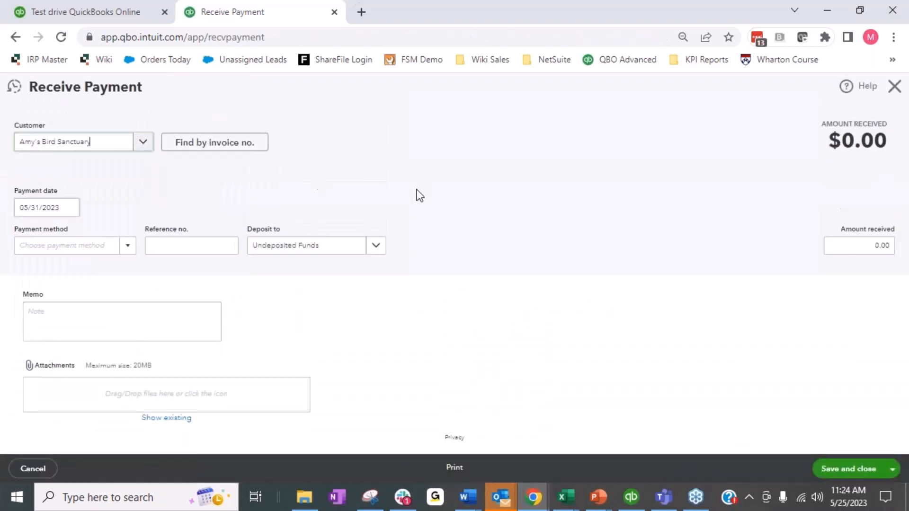
scroll(416, 190, down, 3)
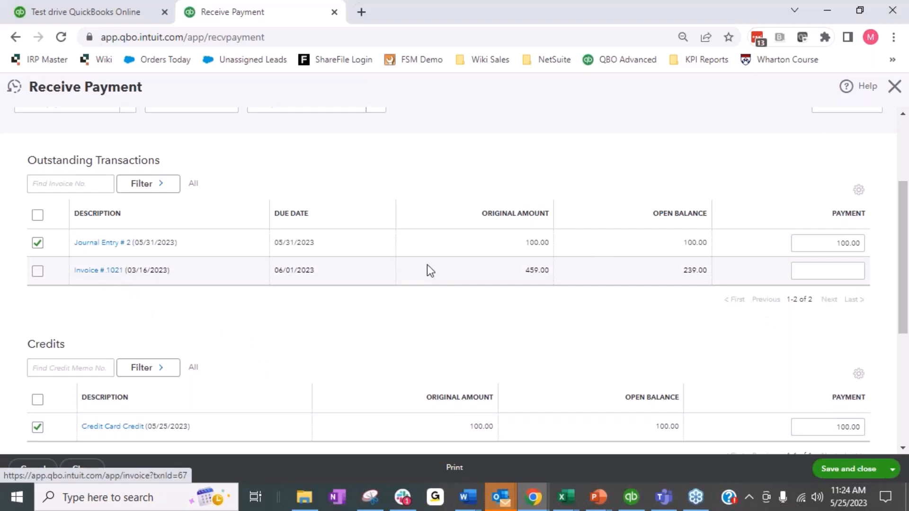
Open Invoice # 1021 from the outstanding transactions, leaving the received payment without saving.
click(116, 273)
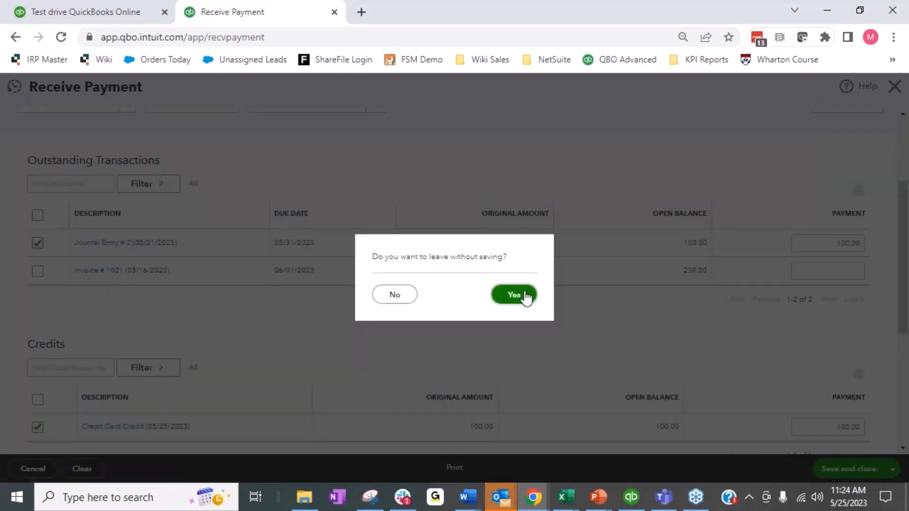
click(394, 301)
click(95, 273)
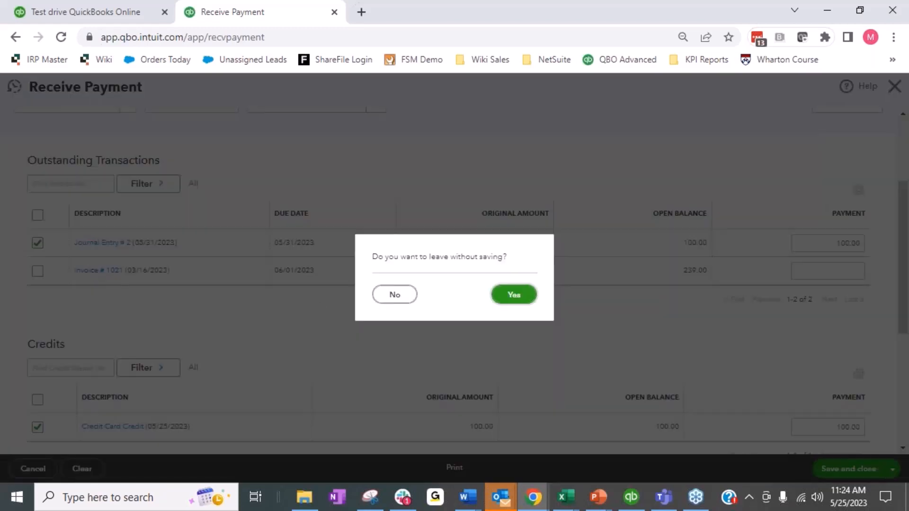
click(501, 299)
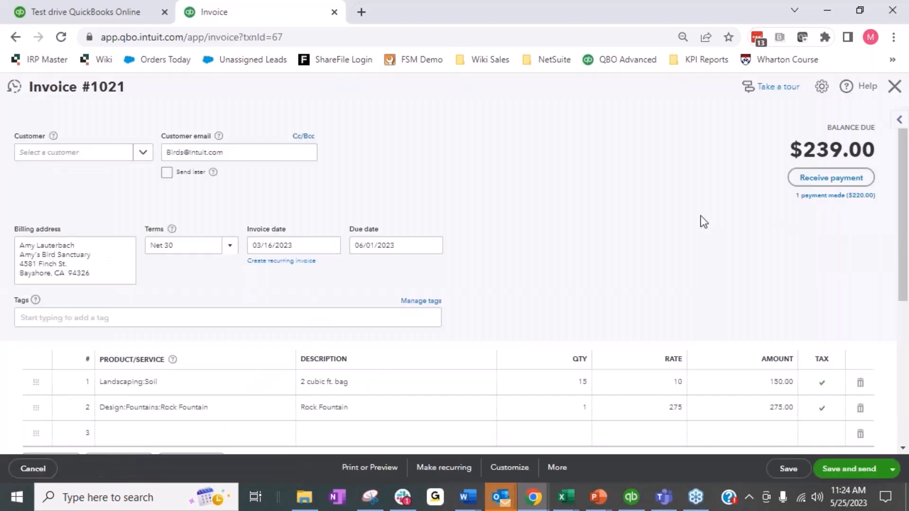
Set the due date of Invoice # 1021 to 05/01/2023, save it, and turn off the repeated applied-credit message.
click(371, 245)
click(444, 336)
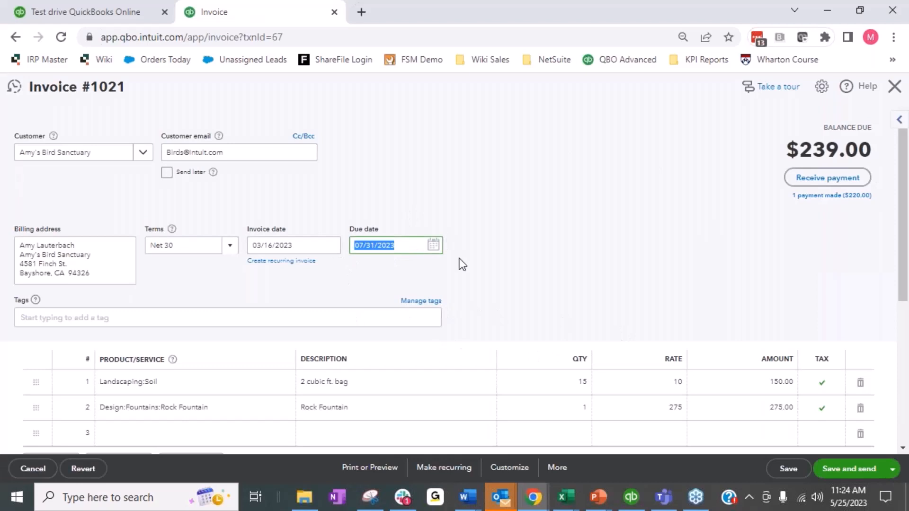
click(786, 468)
click(544, 310)
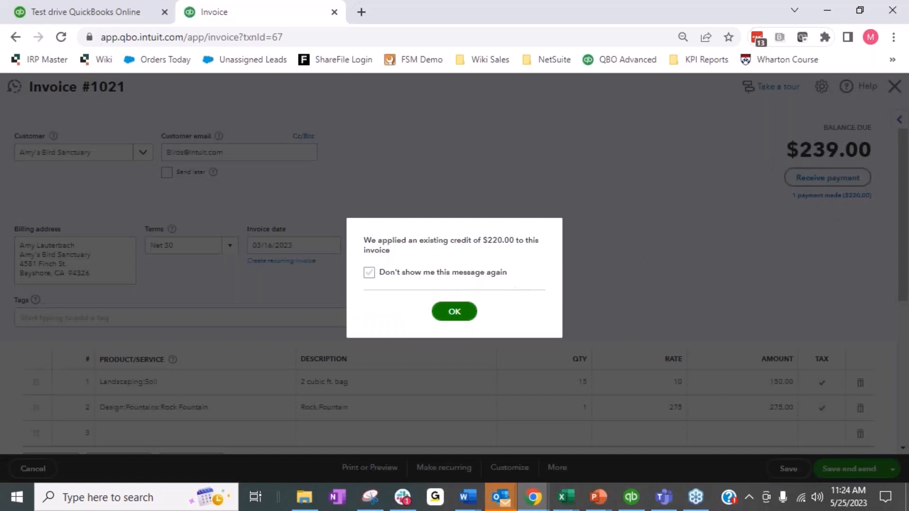
click(454, 312)
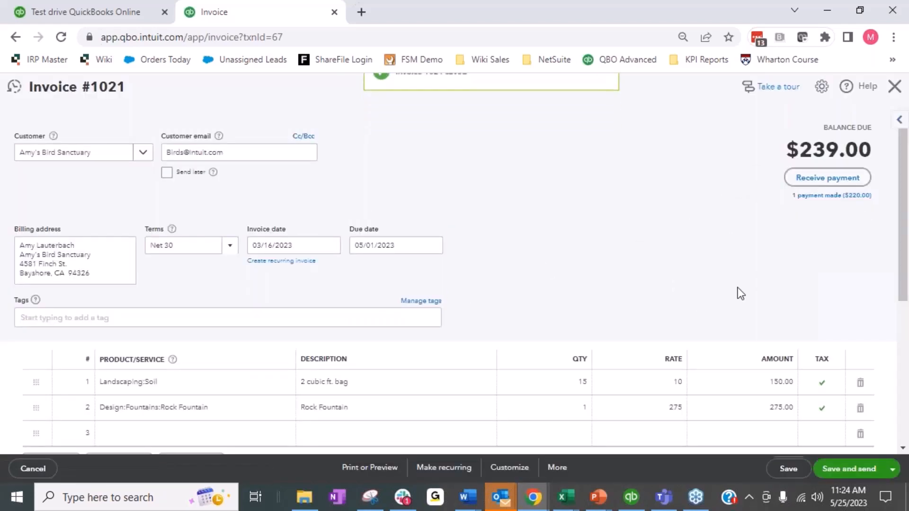
Open Receive Payment from the invoice, deselect Invoice # 1021 and select Journal Entry # 2 for payment instead.
click(817, 186)
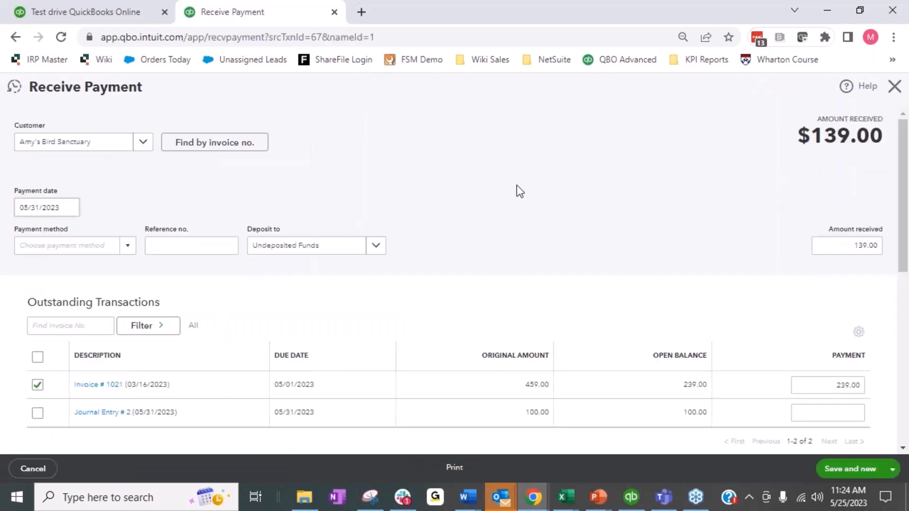
scroll(539, 197, down, 5)
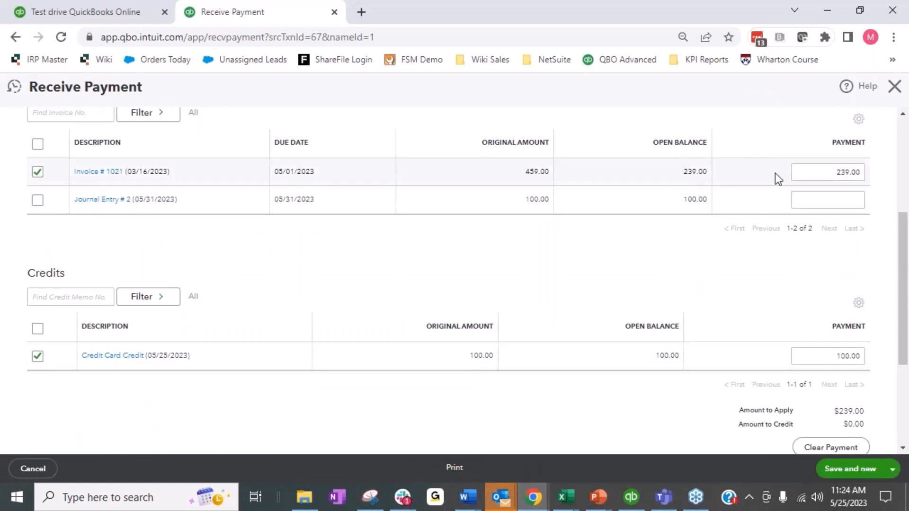
click(38, 172)
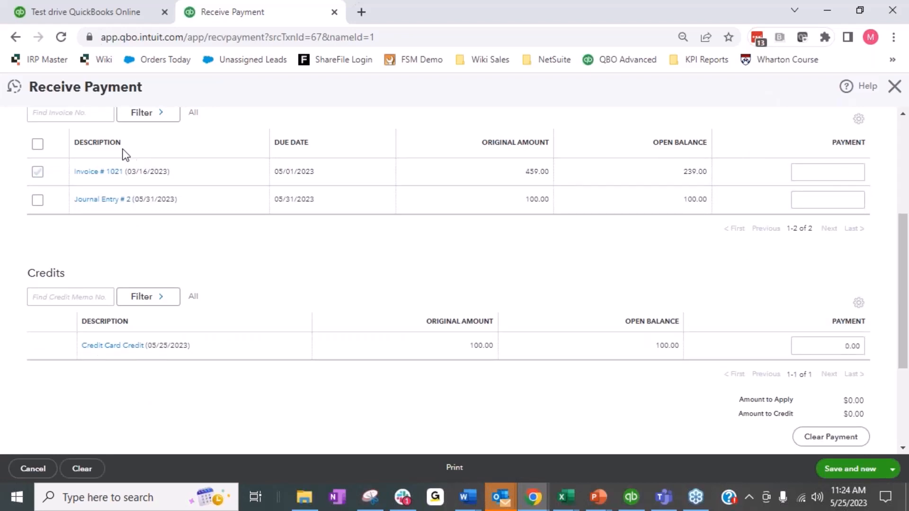
click(40, 200)
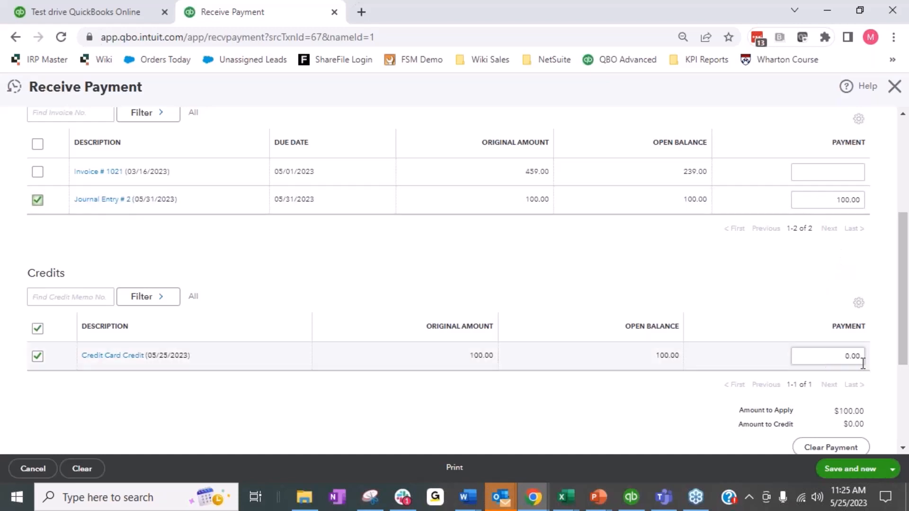
Reapply the 100.00 Credit Card Credit to the Journal Entry # 2 payment, check the amount received, and leave without saving.
scroll(749, 339, up, 3)
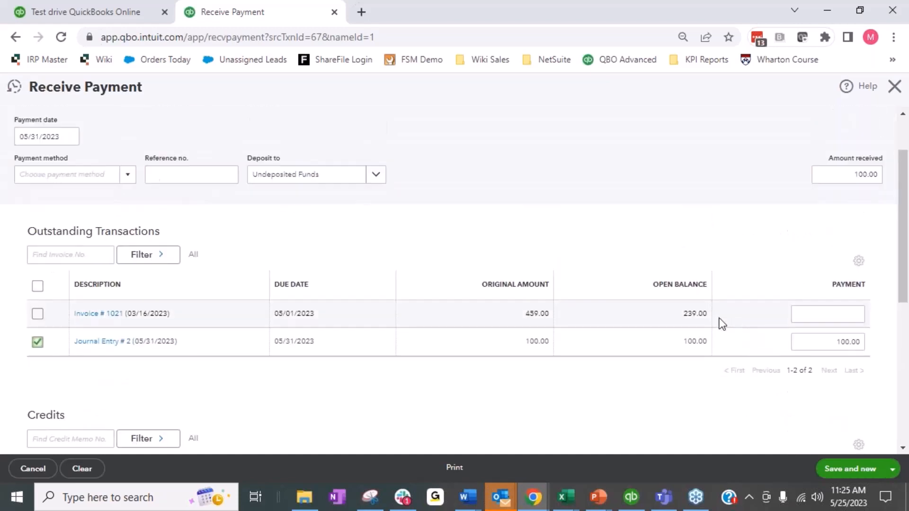
scroll(734, 324, down, 5)
click(37, 285)
click(38, 285)
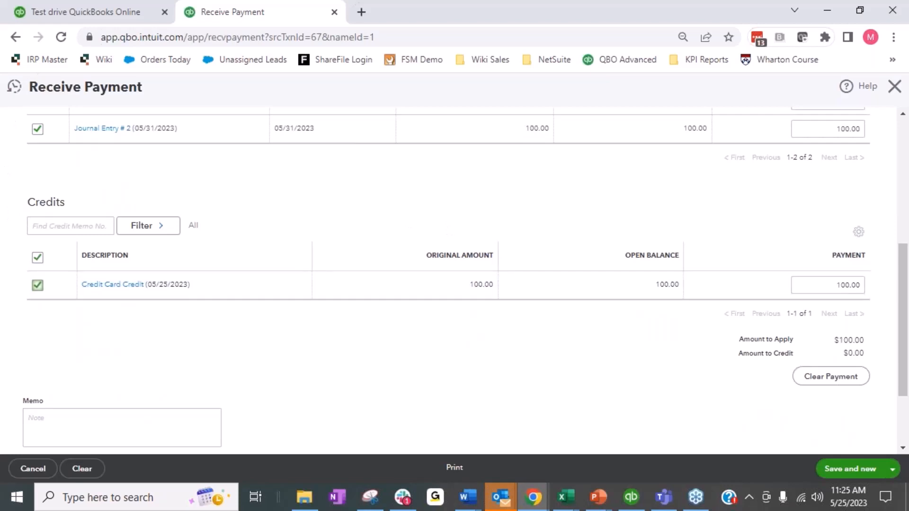
scroll(828, 307, up, 2)
scroll(831, 308, up, 3)
scroll(828, 308, down, 5)
click(894, 86)
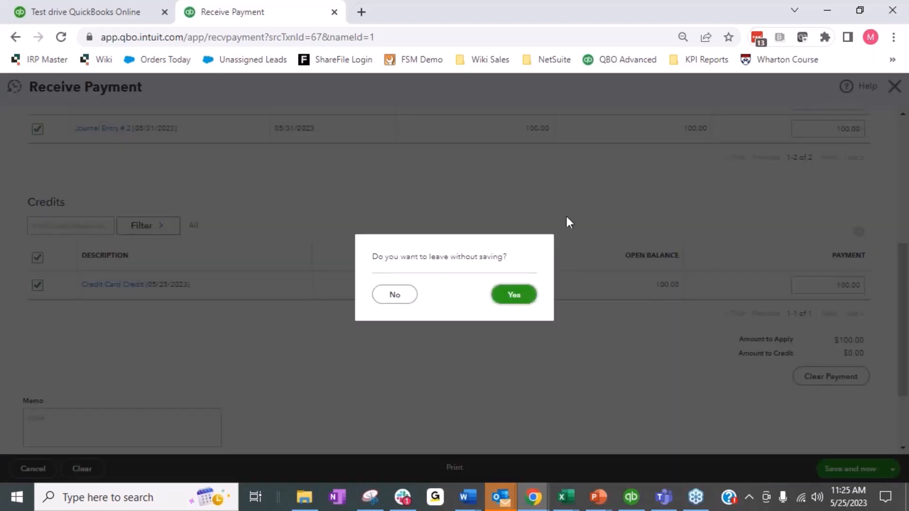
click(513, 295)
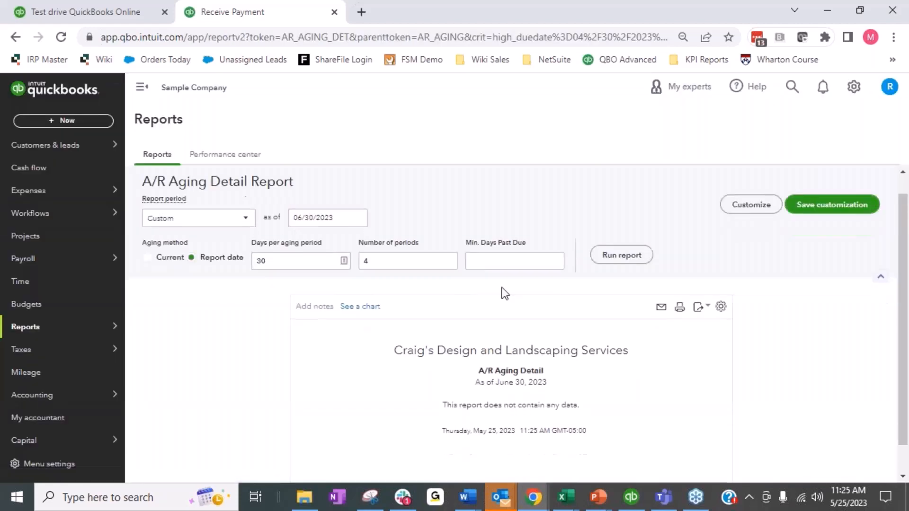
Start a new received payment for Amy's Bird Sanctuary and examine how the credit is applied to the outstanding transactions.
mouse_move(124, 328)
click(76, 121)
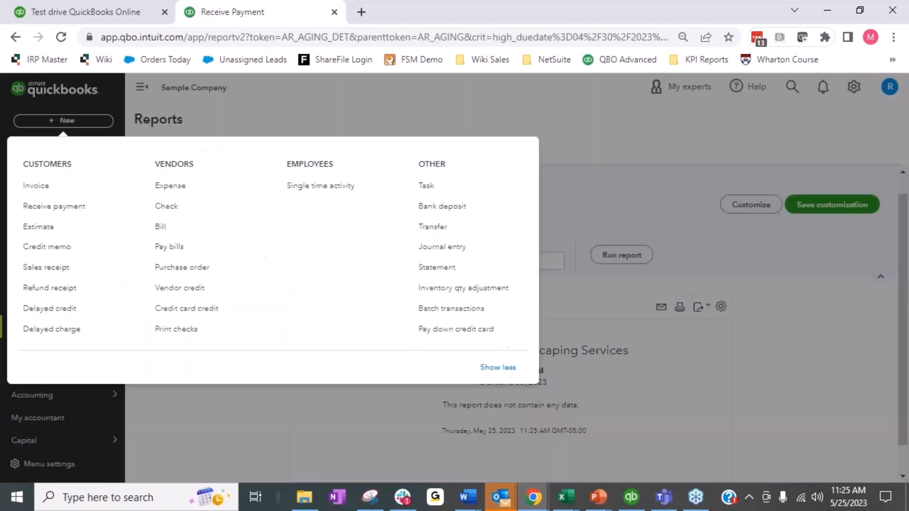
click(54, 206)
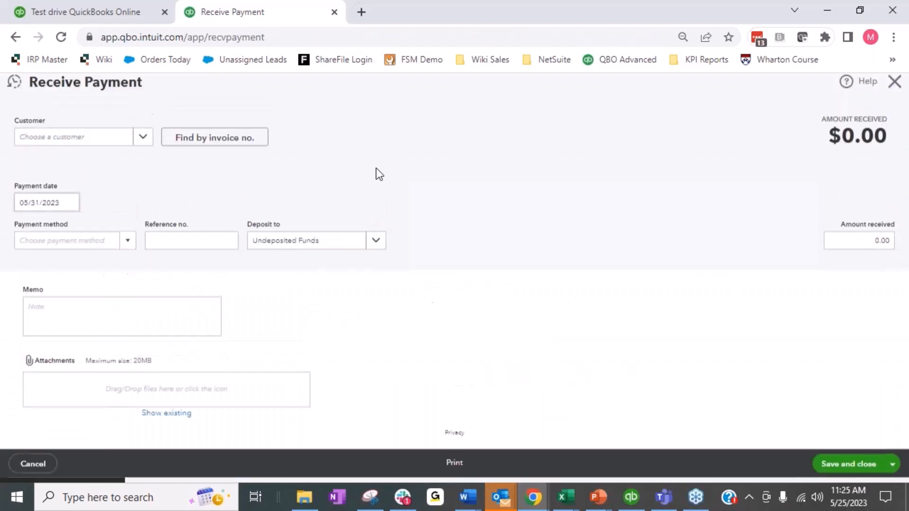
click(143, 141)
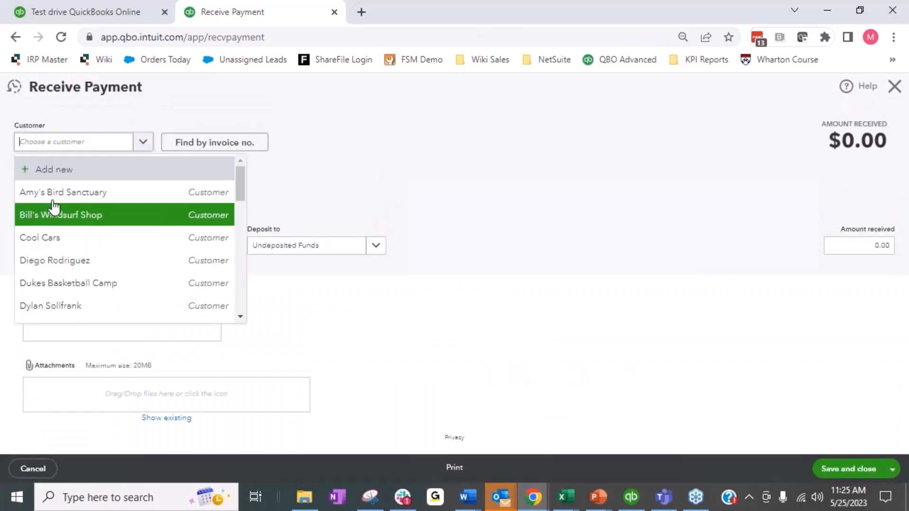
click(54, 198)
scroll(458, 237, down, 5)
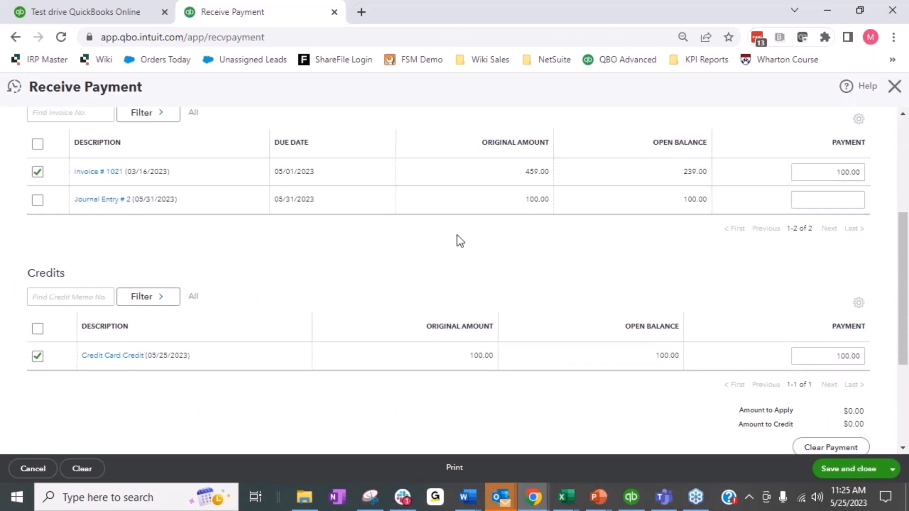
Move the payment from Invoice # 1021 to Journal Entry # 2 and compare its amount with the applied Credit Card Credit.
click(36, 174)
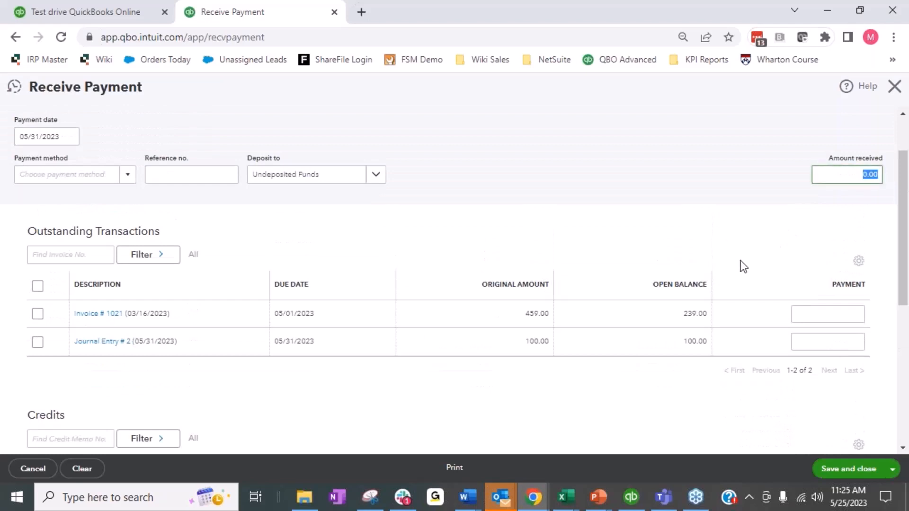
scroll(732, 274, down, 5)
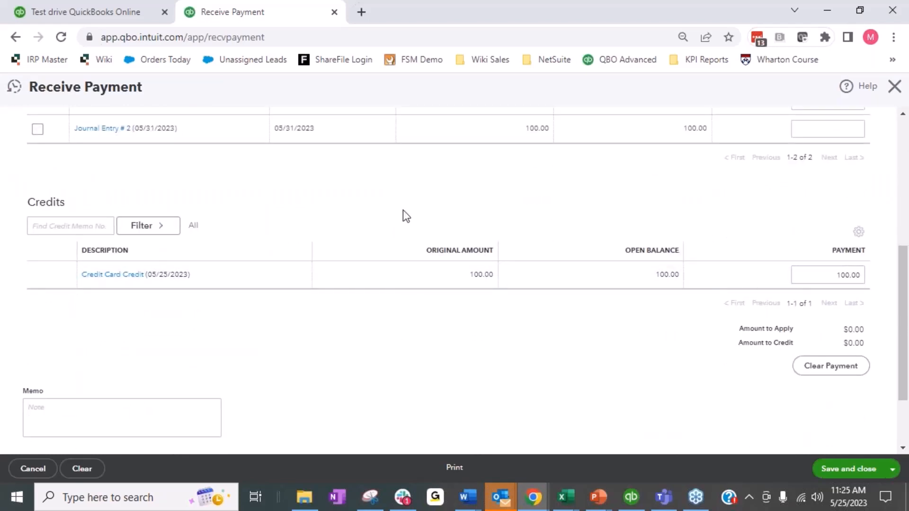
click(38, 130)
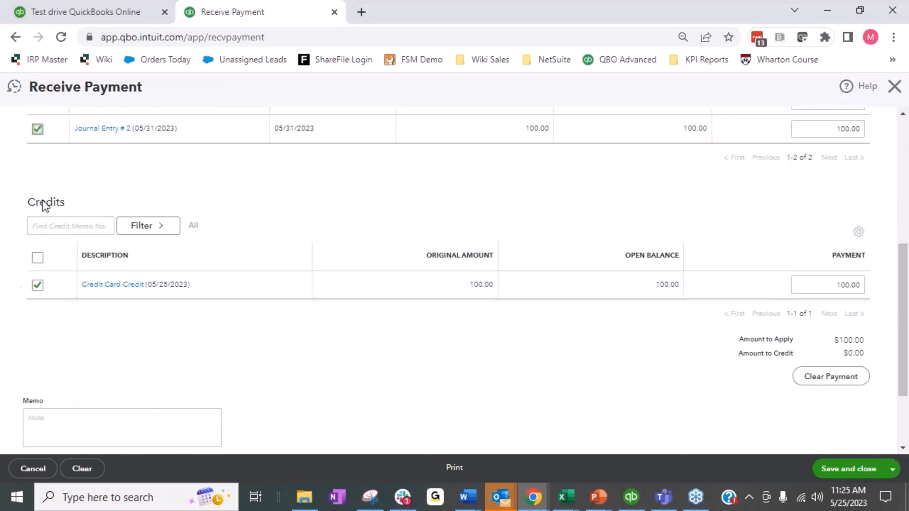
scroll(826, 336, up, 1)
click(830, 343)
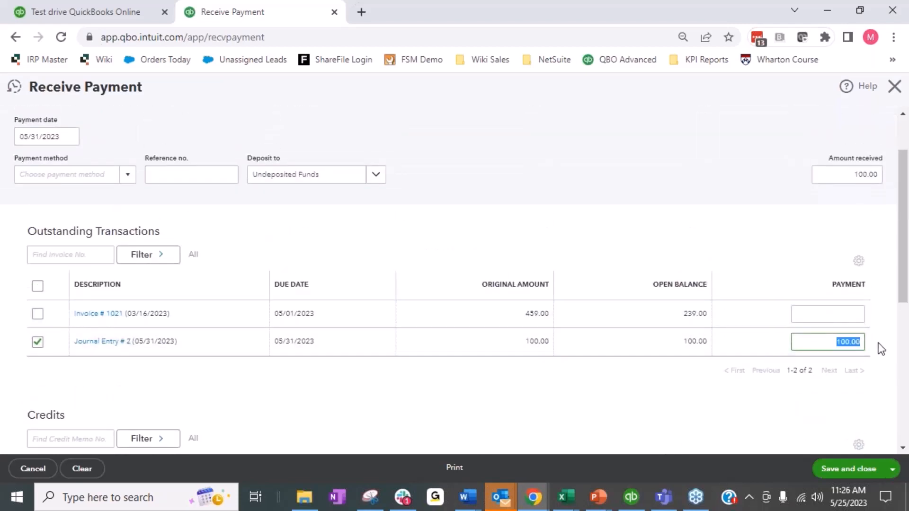
scroll(828, 356, down, 3)
click(828, 358)
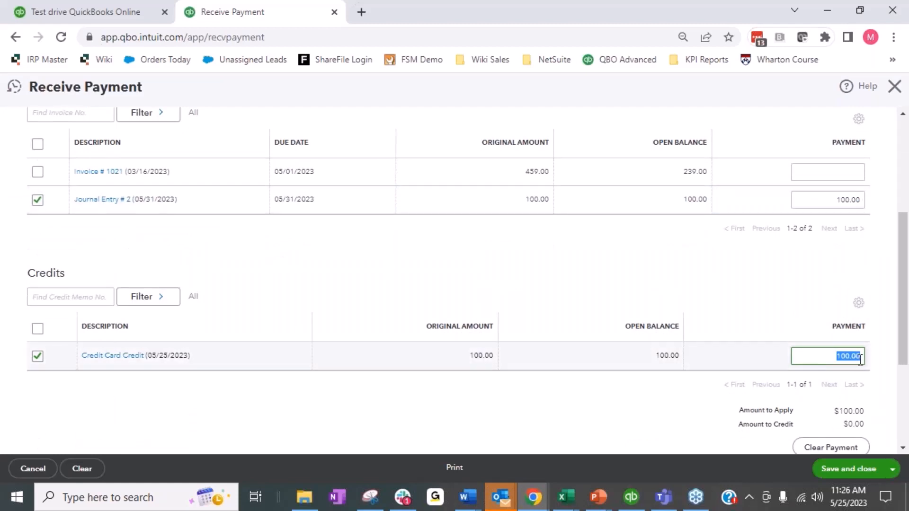
Try setting the amount received to 0, check the Journal Entry # 2 payment, and leave the payment without saving.
scroll(811, 280, up, 3)
click(842, 174)
right_click(885, 273)
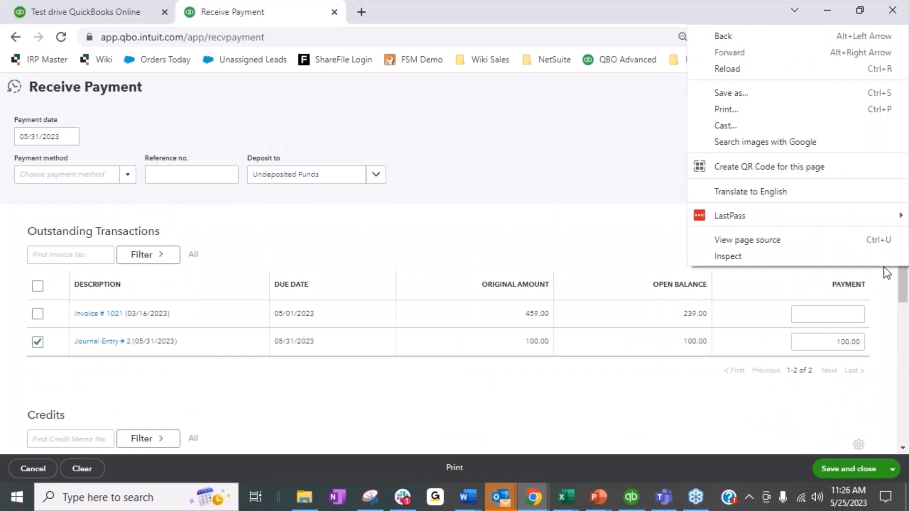
click(682, 198)
drag(838, 176, 893, 178)
text(0)
click(810, 207)
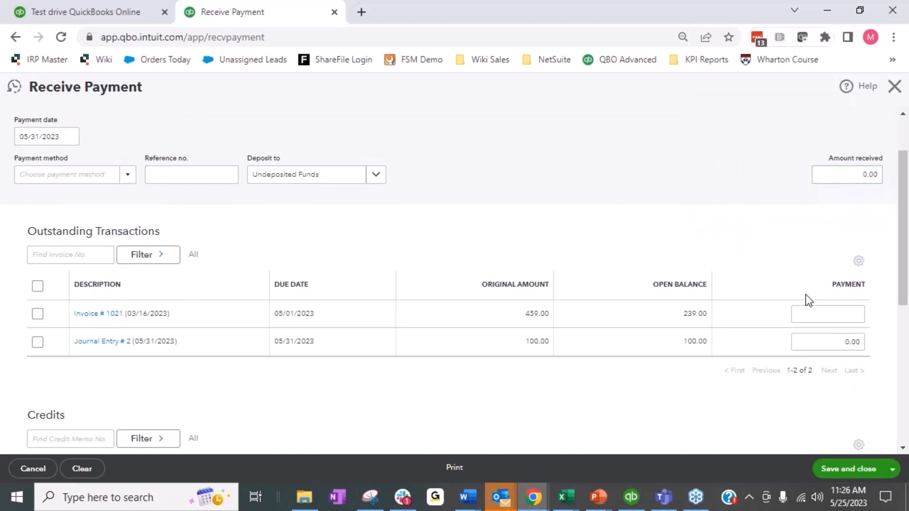
click(825, 342)
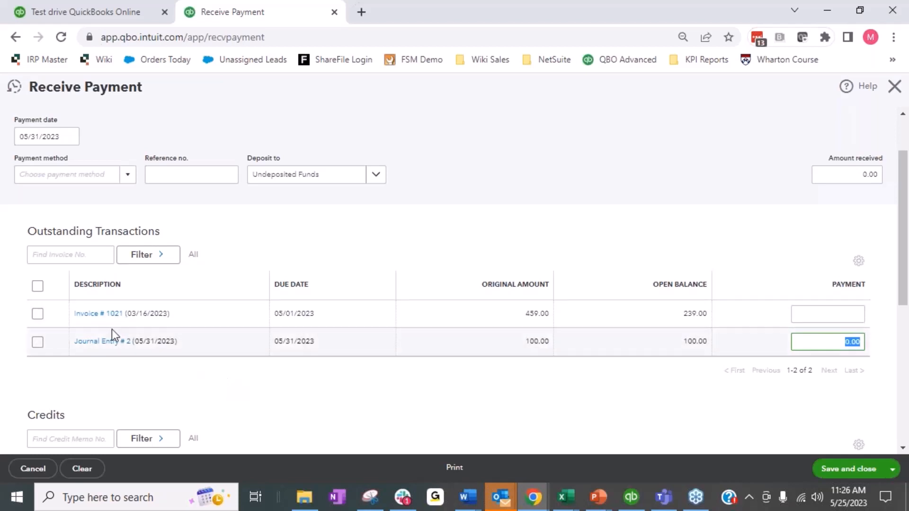
click(894, 87)
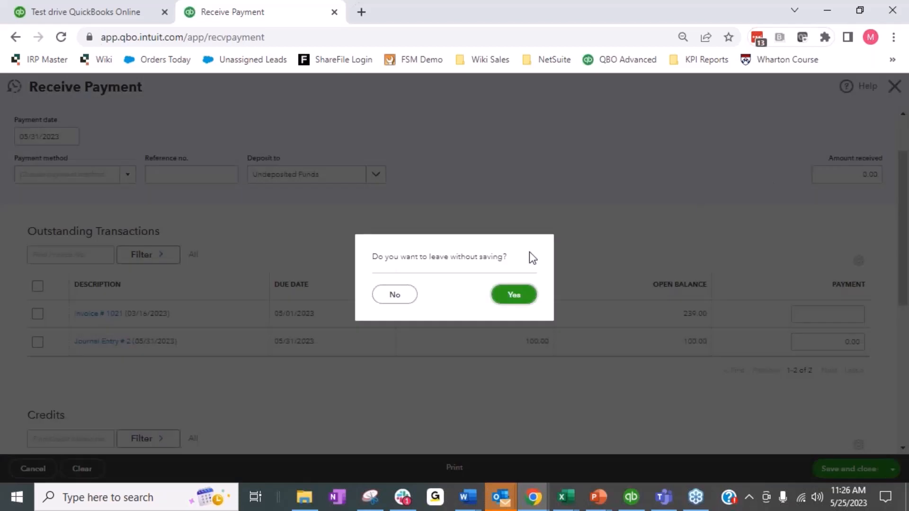
click(521, 306)
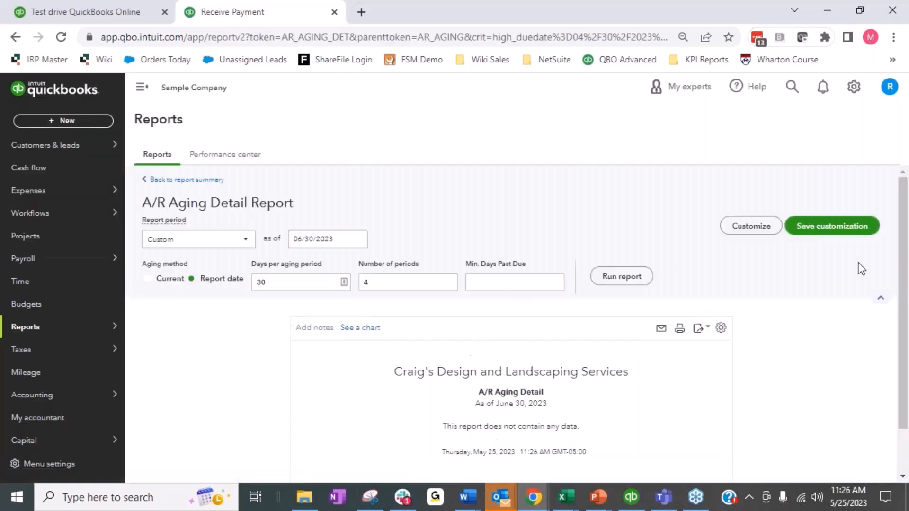
Start another received payment for Amy's Bird Sanctuary and review its outstanding transactions and credits.
click(61, 122)
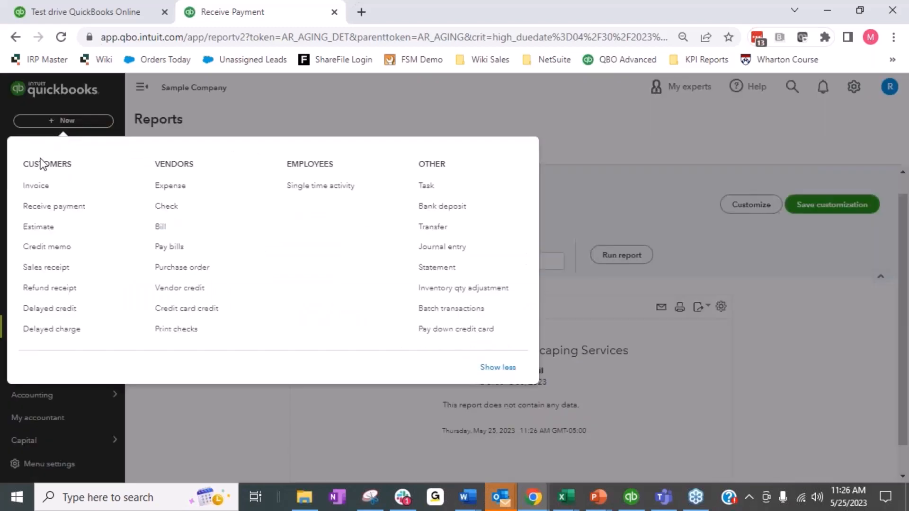
click(46, 206)
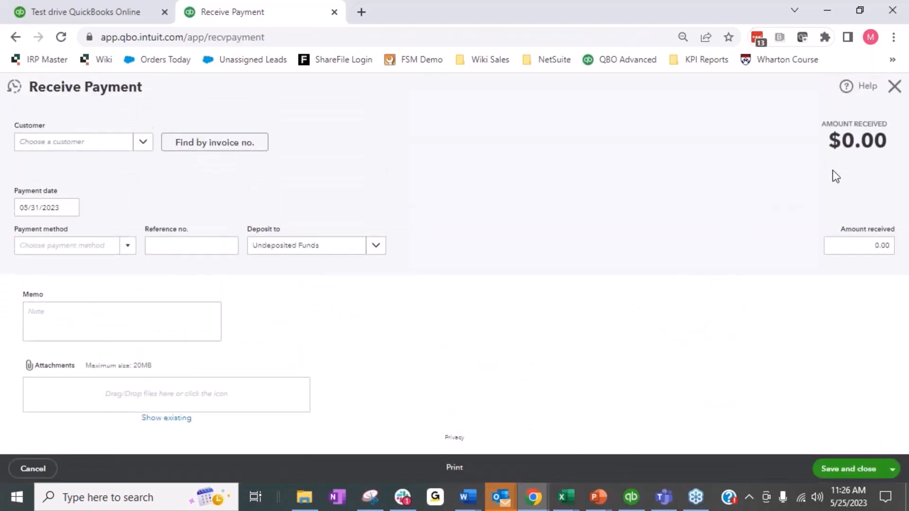
click(122, 148)
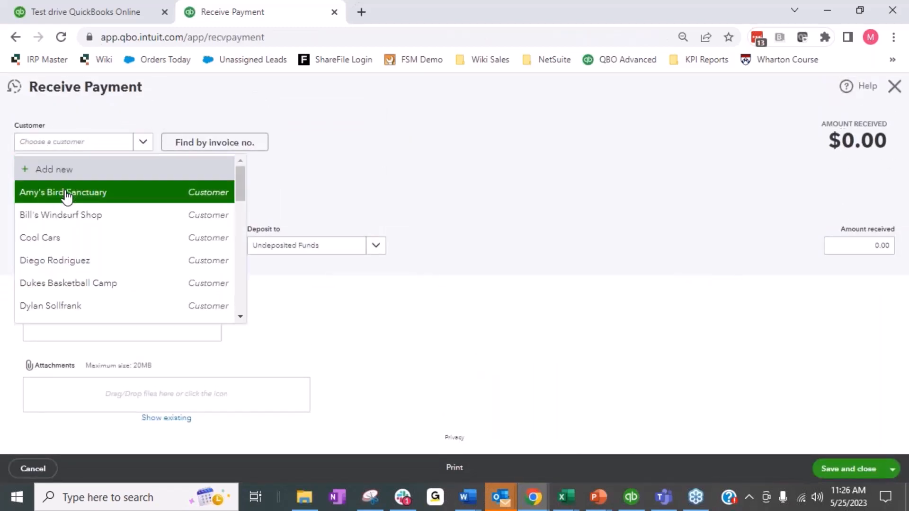
click(67, 192)
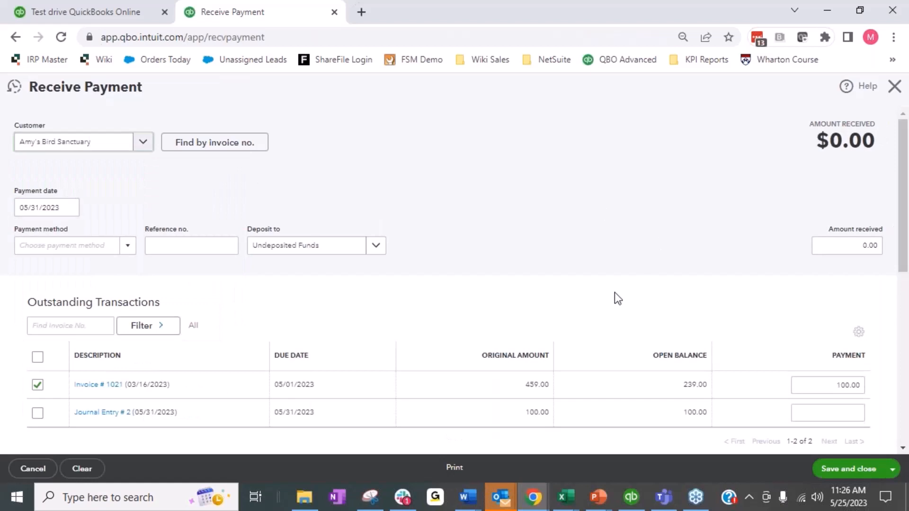
scroll(711, 308, down, 5)
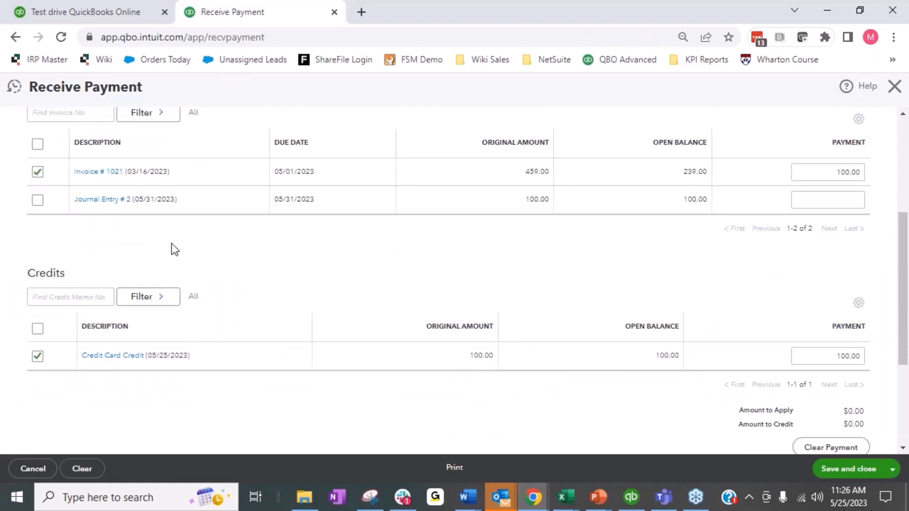
Clear the payment amount on Invoice # 1021 and enter 100.00 as the payment for Journal Entry # 2.
click(838, 172)
key(BackSpace)
click(847, 202)
text(100.00)
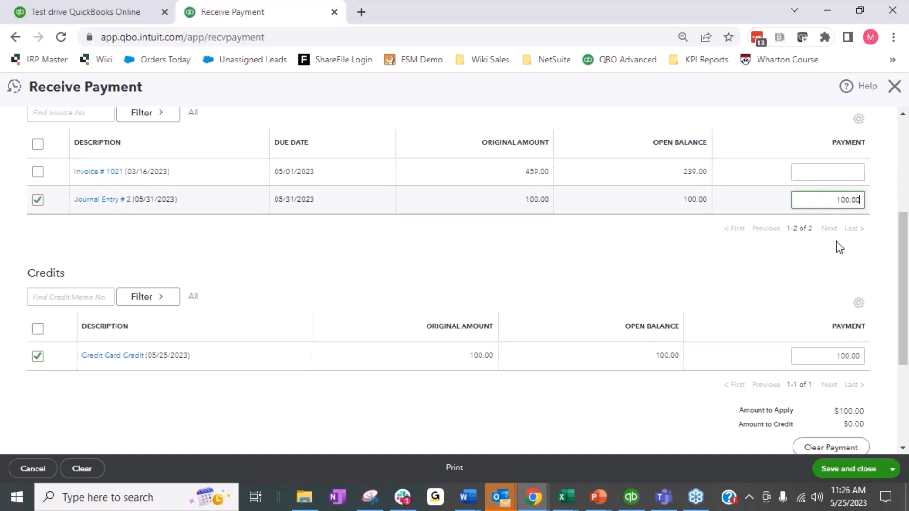
scroll(835, 397, up, 5)
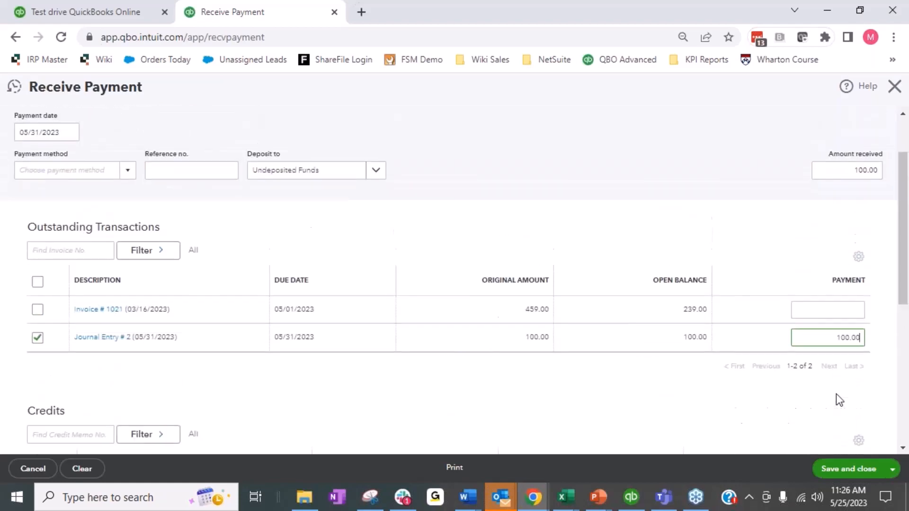
Check the applied Credit Card Credit and the amount to apply, and leave the payment without saving.
scroll(799, 204, down, 6)
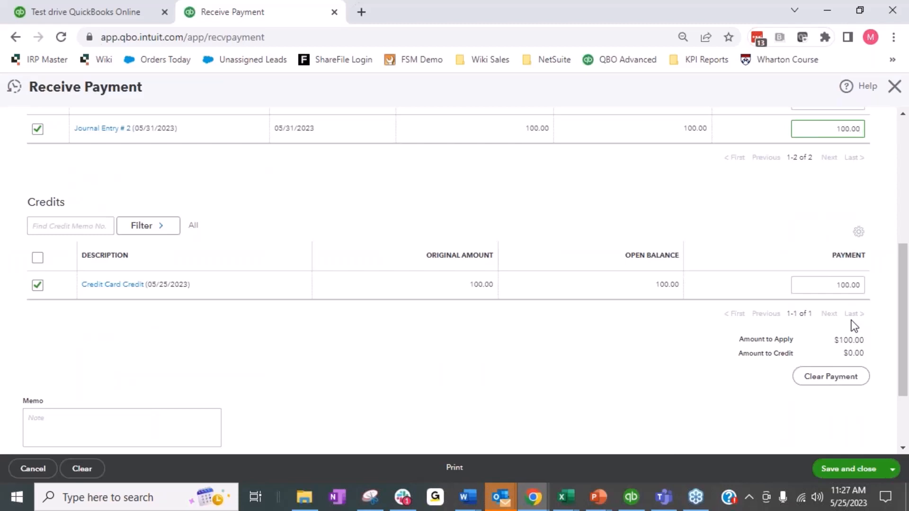
click(892, 94)
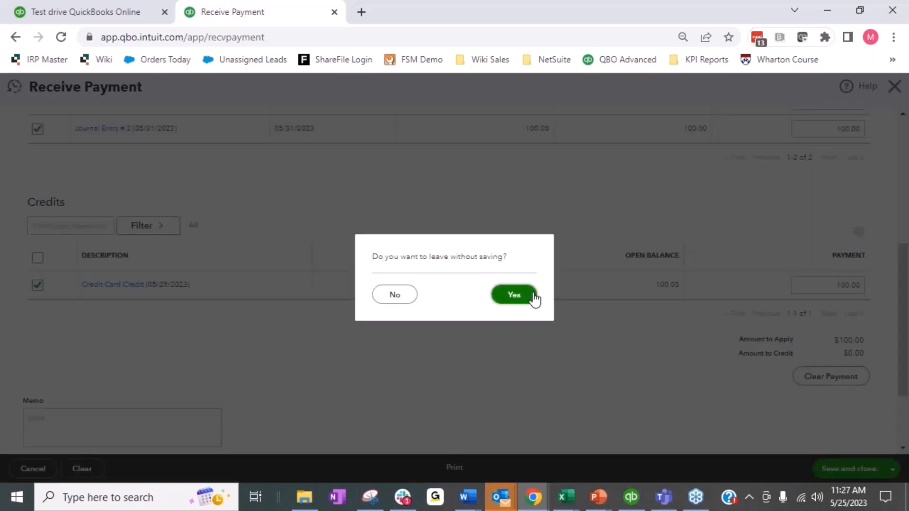
click(531, 297)
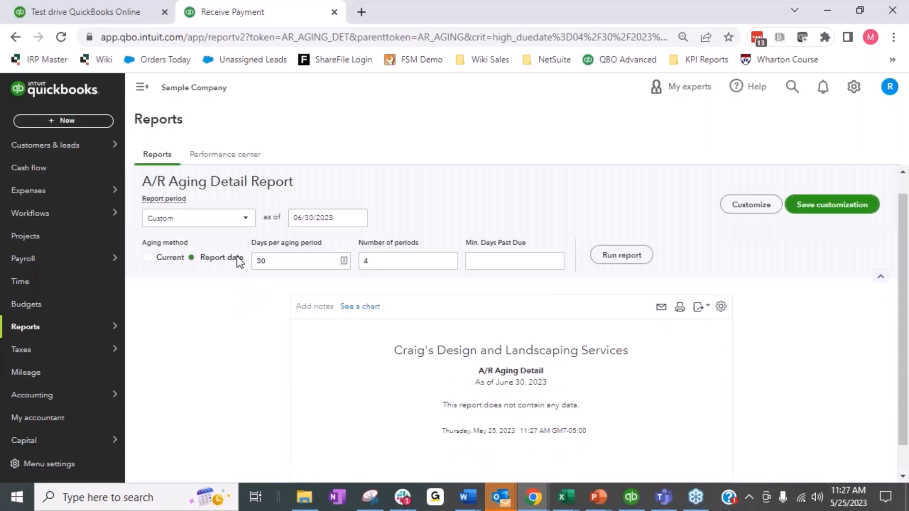
Start a received payment for the customer Fourlane and review its outstanding transactions and credits.
click(59, 120)
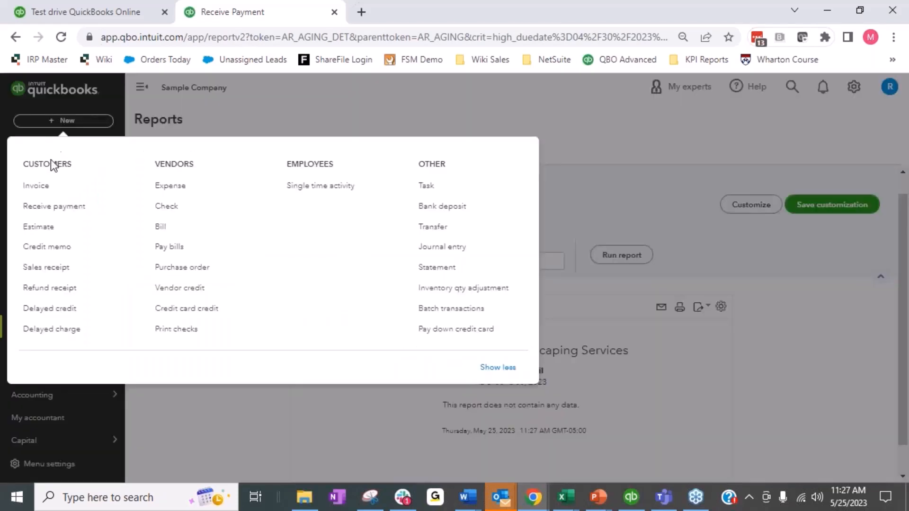
click(359, 104)
mouse_move(69, 211)
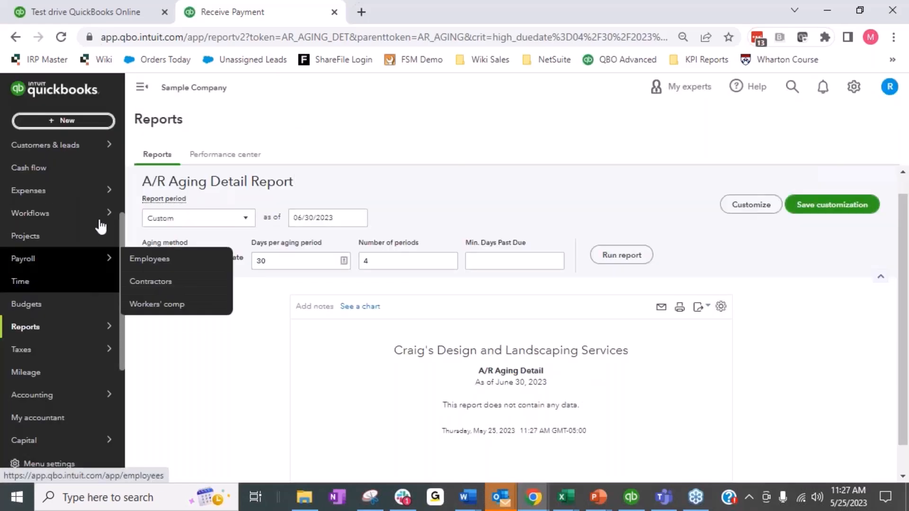
click(67, 124)
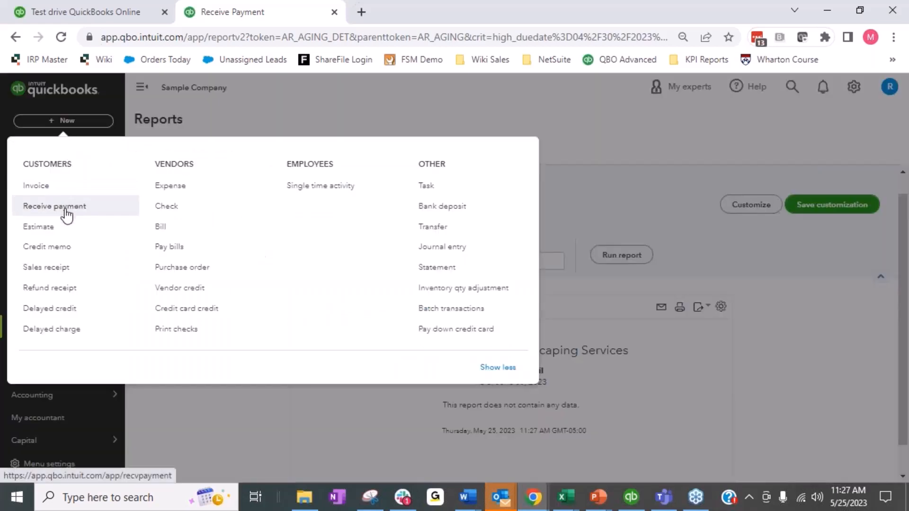
click(66, 216)
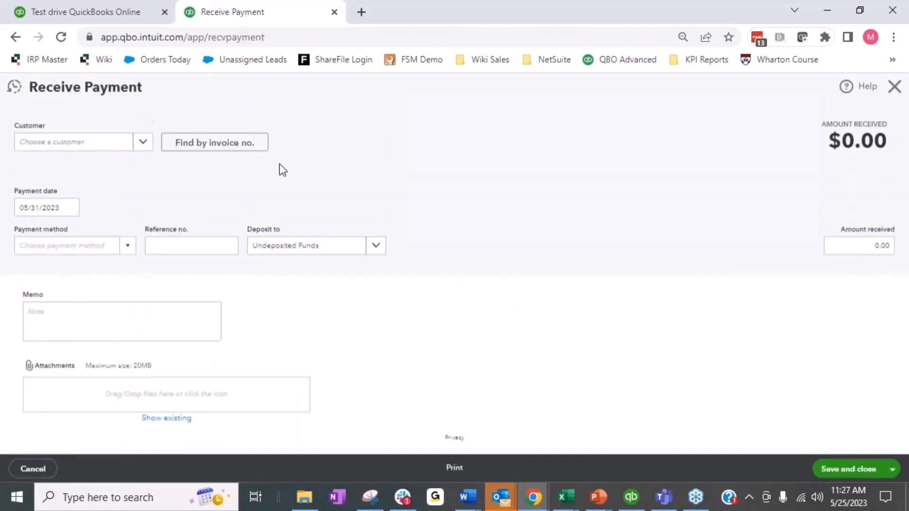
click(141, 145)
text(foul)
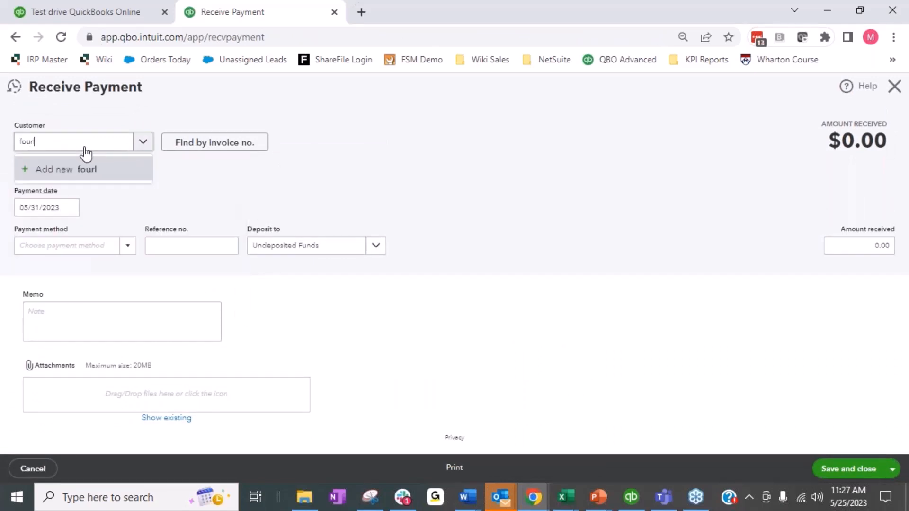
click(101, 190)
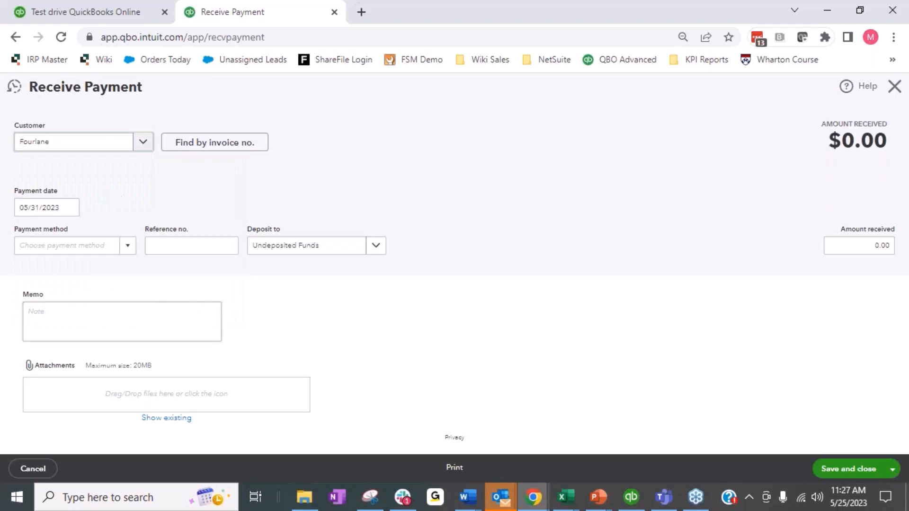
scroll(407, 217, down, 5)
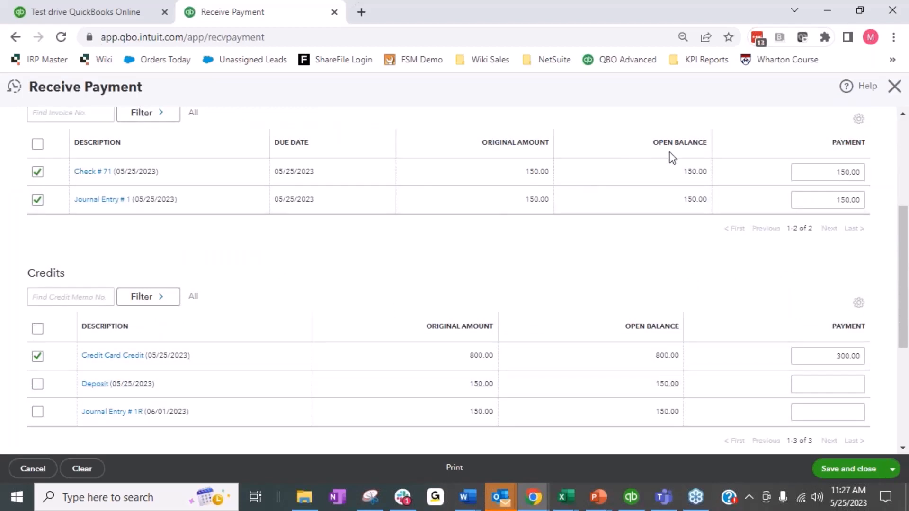
Clear the payment on Check # 71, set the Credit Card Credit payment to 150, and try to save and close.
click(829, 173)
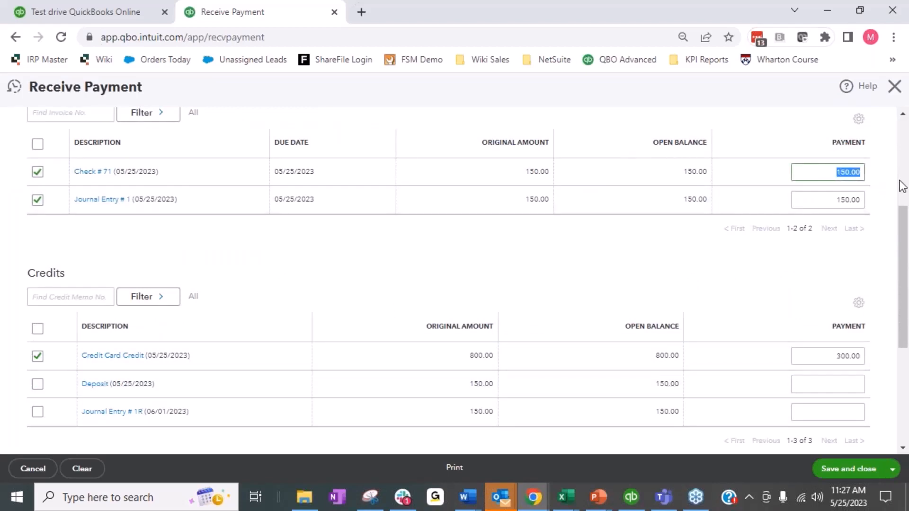
scroll(705, 204, up, 2)
scroll(759, 232, down, 3)
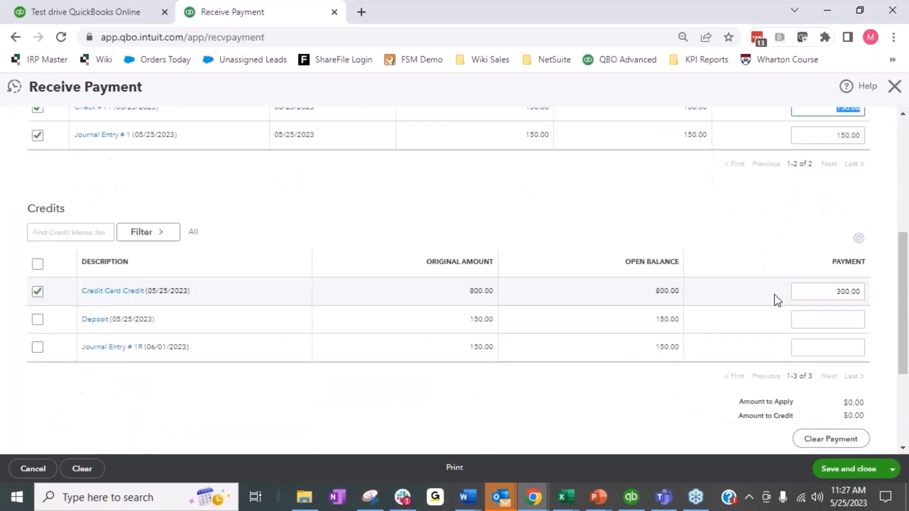
scroll(815, 178, up, 1)
click(815, 178)
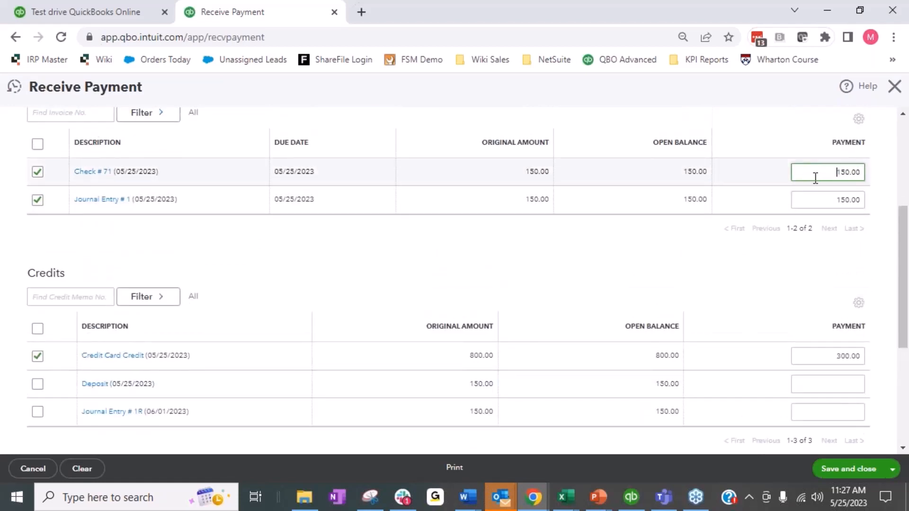
drag(809, 176, 852, 173)
key(BackSpace)
click(823, 199)
click(818, 345)
drag(818, 345, 874, 355)
text(150)
click(837, 469)
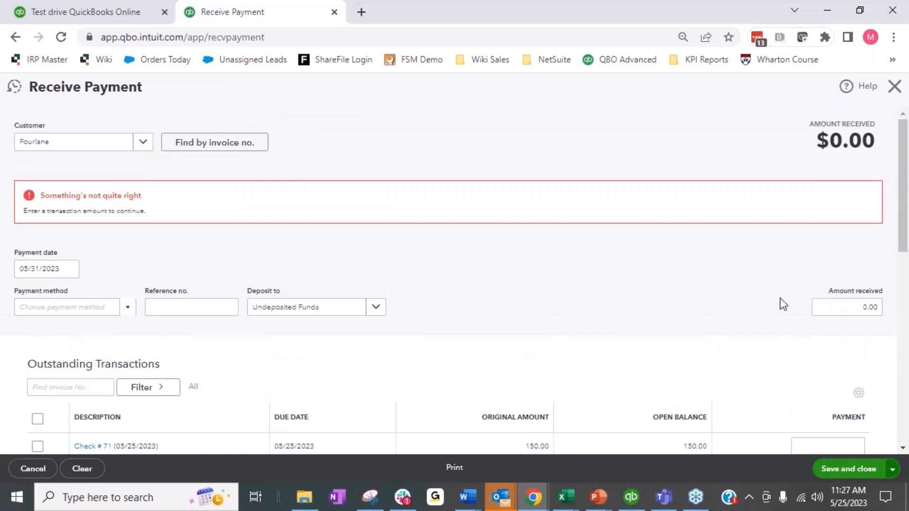
Try entering a payment amount for the Deposit credit, clear it again, and review the outstanding transactions.
scroll(783, 304, down, 5)
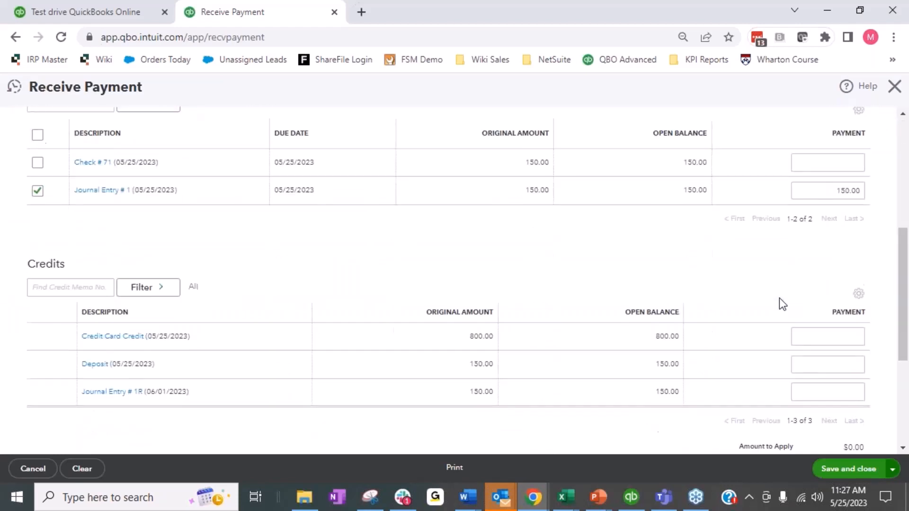
click(828, 162)
click(804, 365)
text(1)
key(BackSpace)
key(BackSpace)
key(BackSpace)
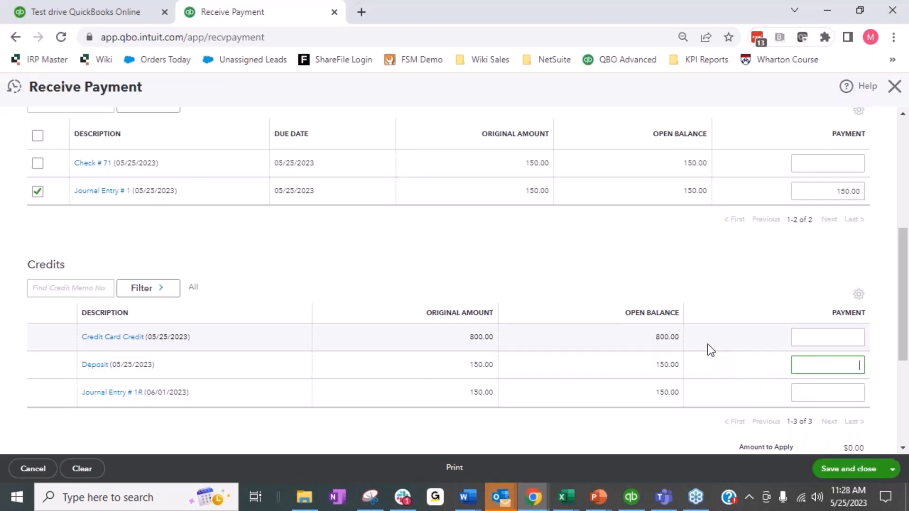
scroll(707, 344, up, 4)
scroll(712, 339, down, 3)
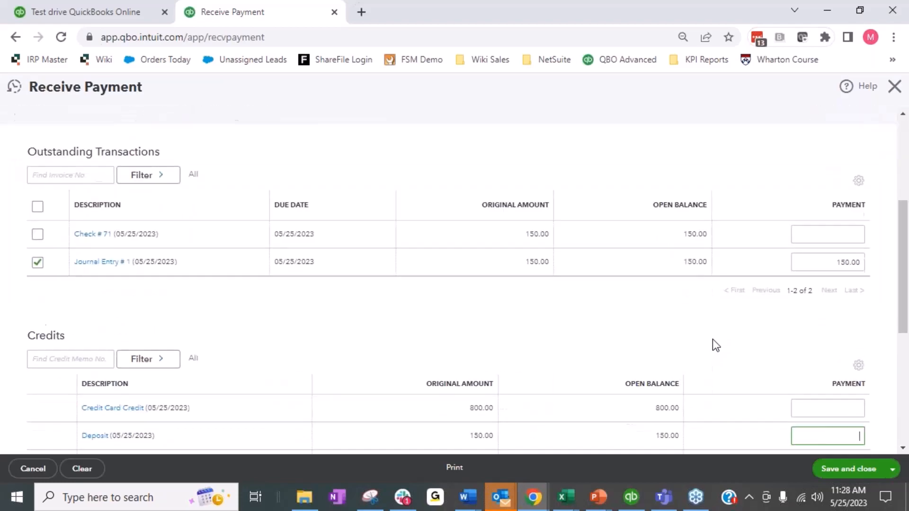
Open Check # 71 from the outstanding transactions, leaving the received payment without saving.
click(894, 88)
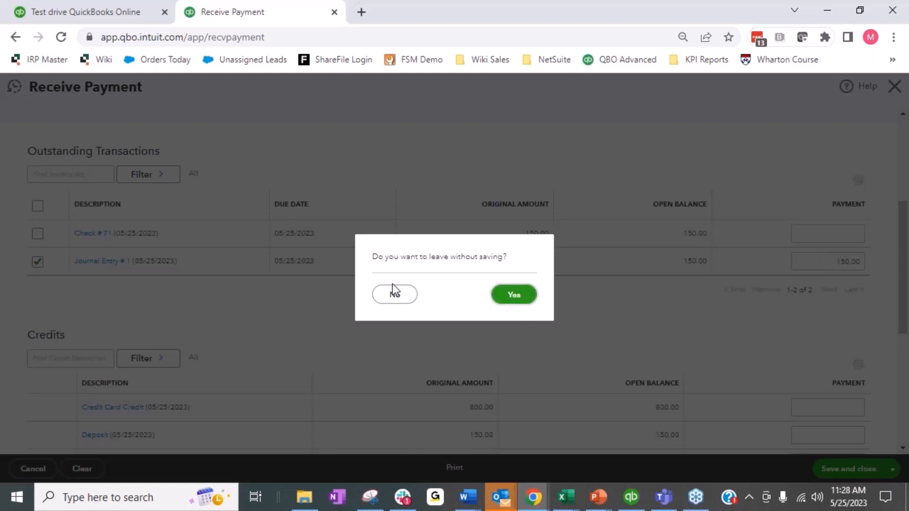
click(383, 296)
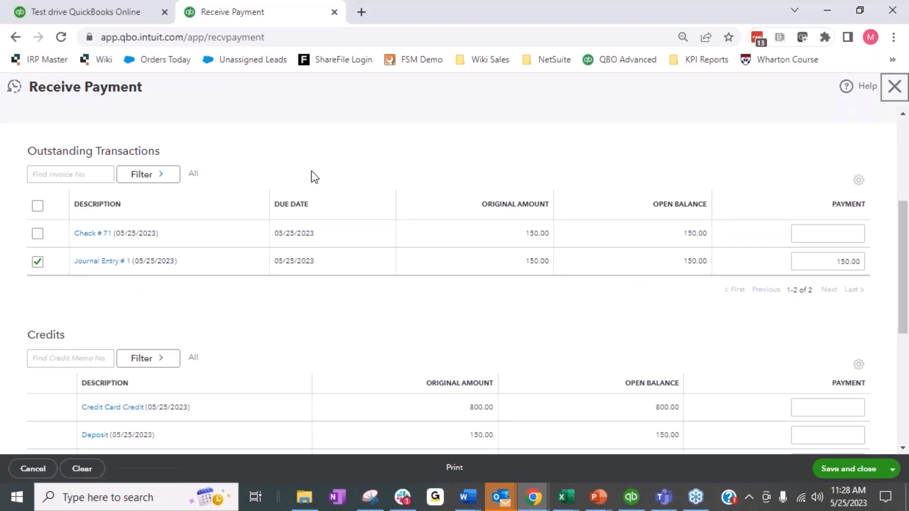
click(95, 234)
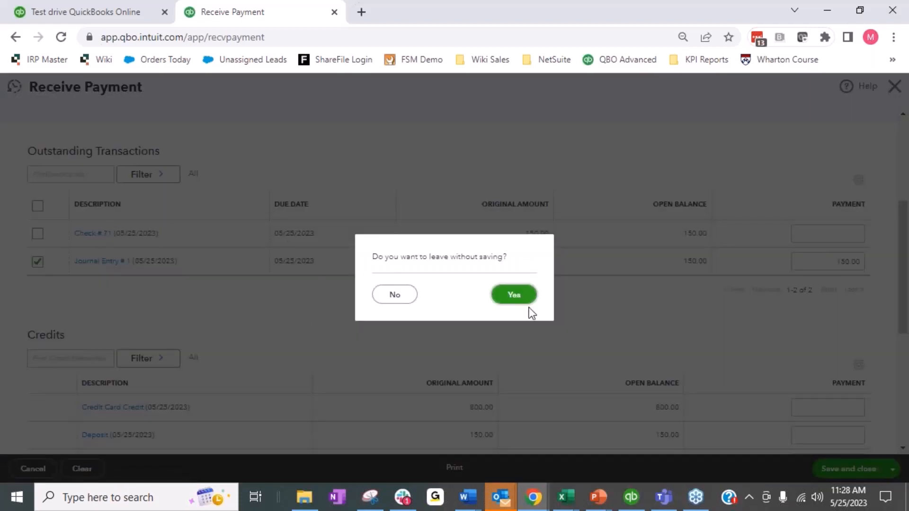
click(513, 295)
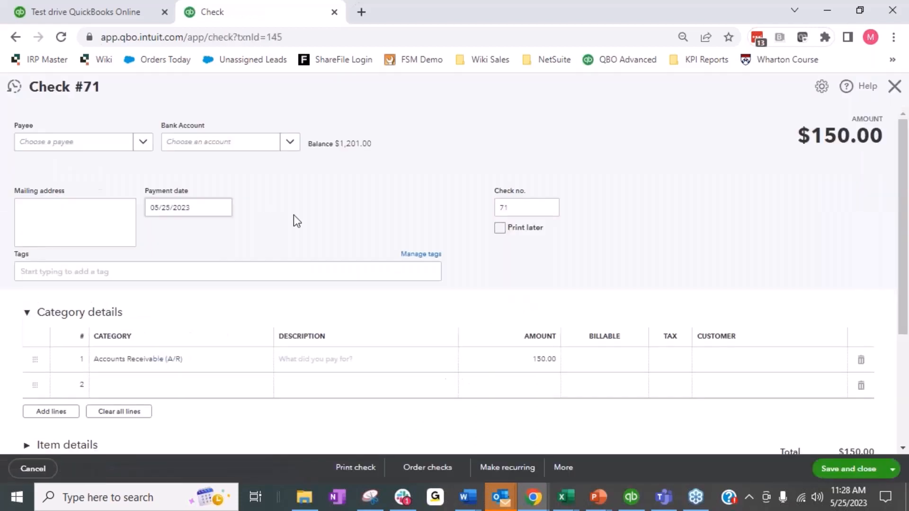
Set the payment date of Check # 71 to 05/26/2023, and save and close the check.
click(209, 208)
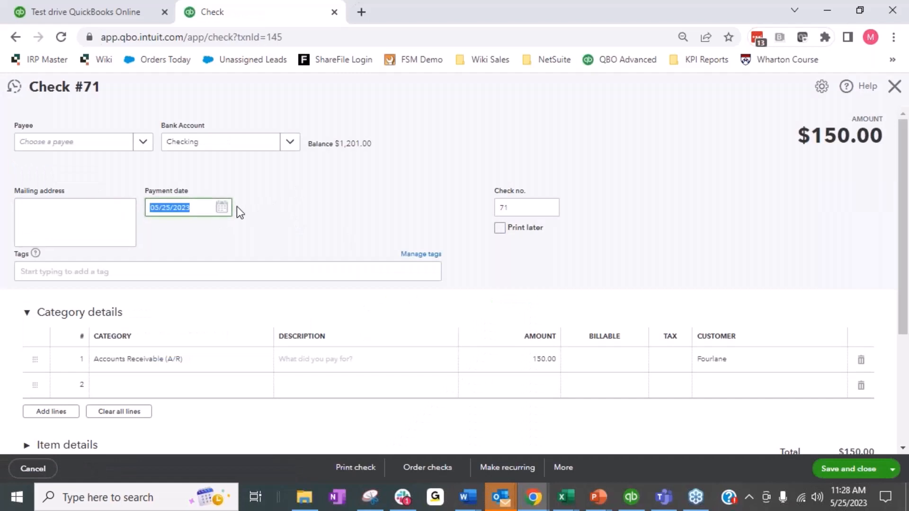
click(221, 208)
click(236, 309)
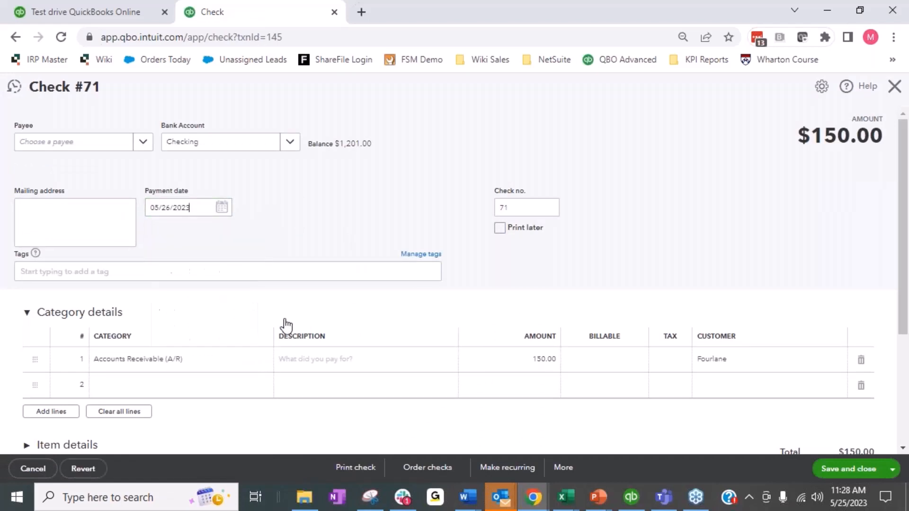
click(876, 470)
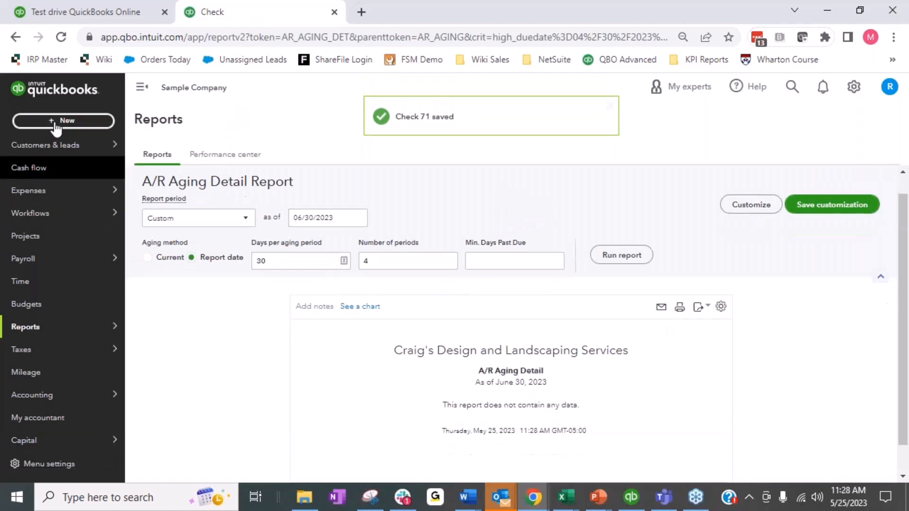
Start a new received payment and choose Fourlane as the customer.
click(56, 123)
click(37, 209)
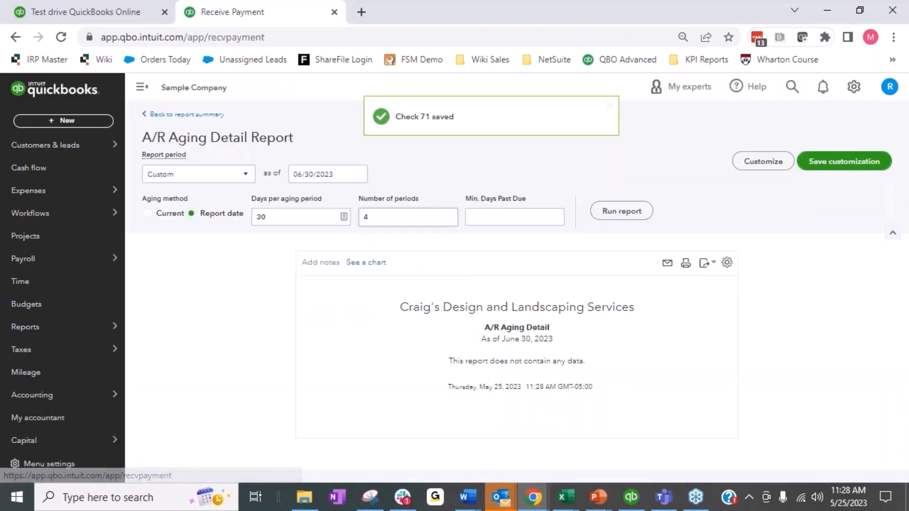
click(119, 142)
text(FOUR)
key(BackSpace)
key(BackSpace)
key(BackSpace)
text(r)
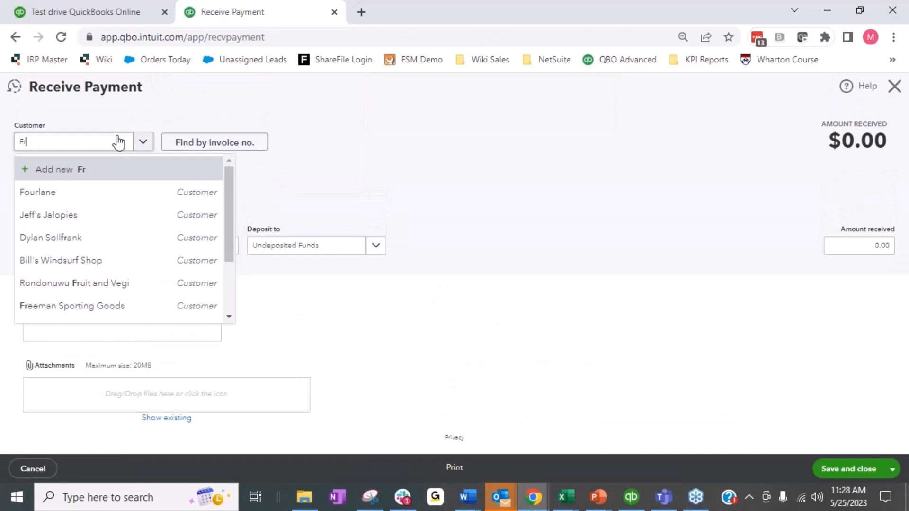
key(BackSpace)
text(ourl)
click(91, 199)
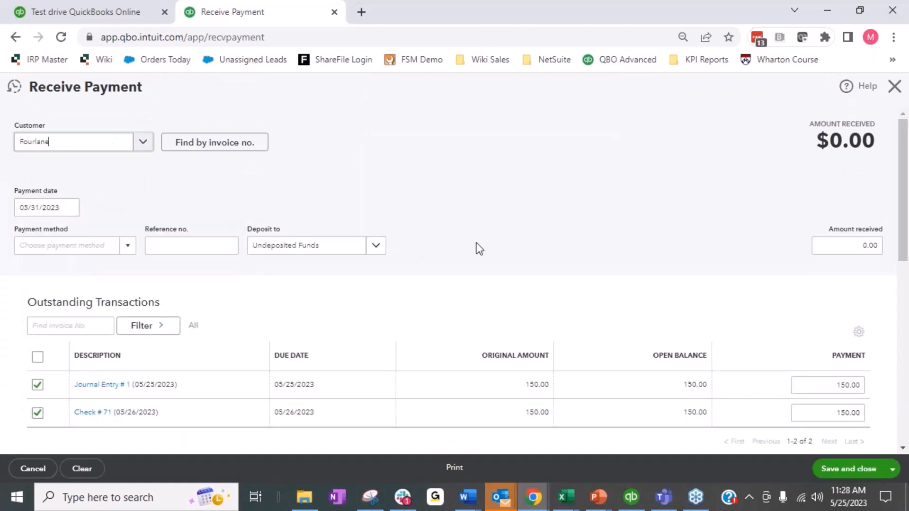
Exclude Check # 71 from the payment, try to change the Credit Card Credit payment amount, and attempt to save.
click(38, 413)
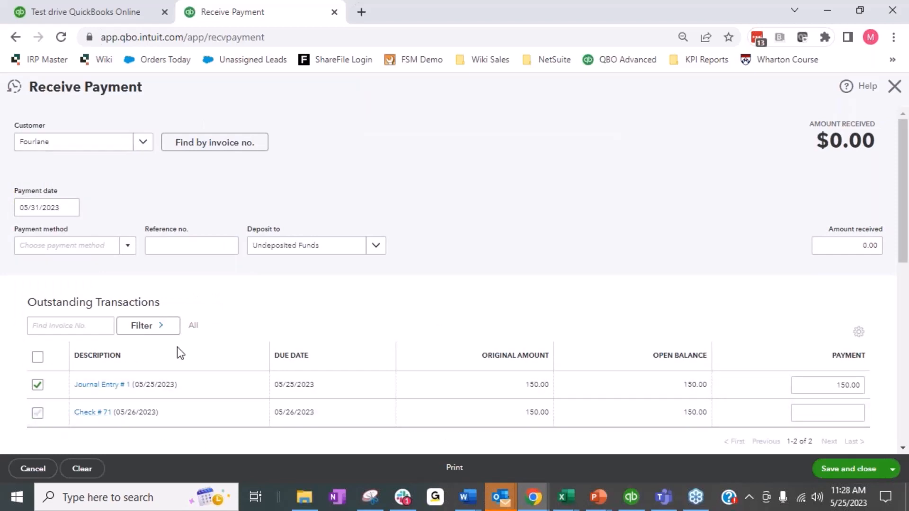
scroll(177, 347, down, 6)
click(861, 273)
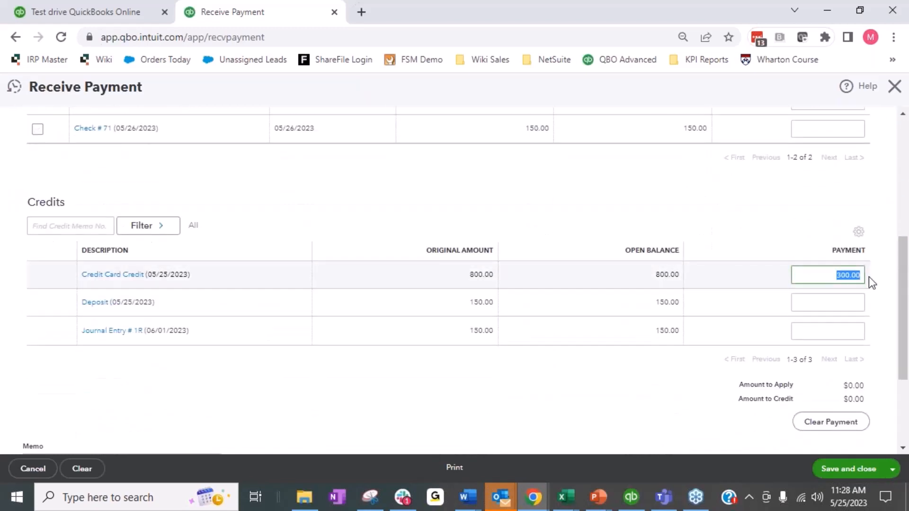
text(1520)
key(Tab)
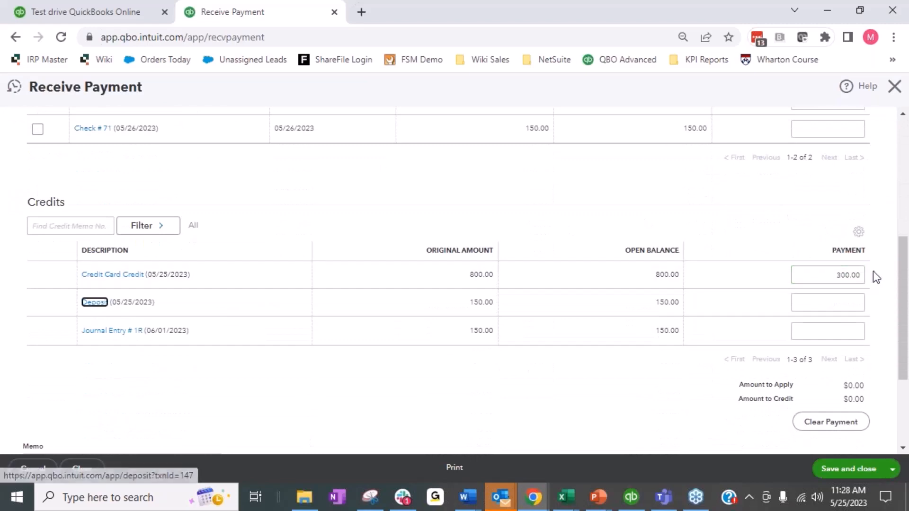
scroll(634, 331, up, 6)
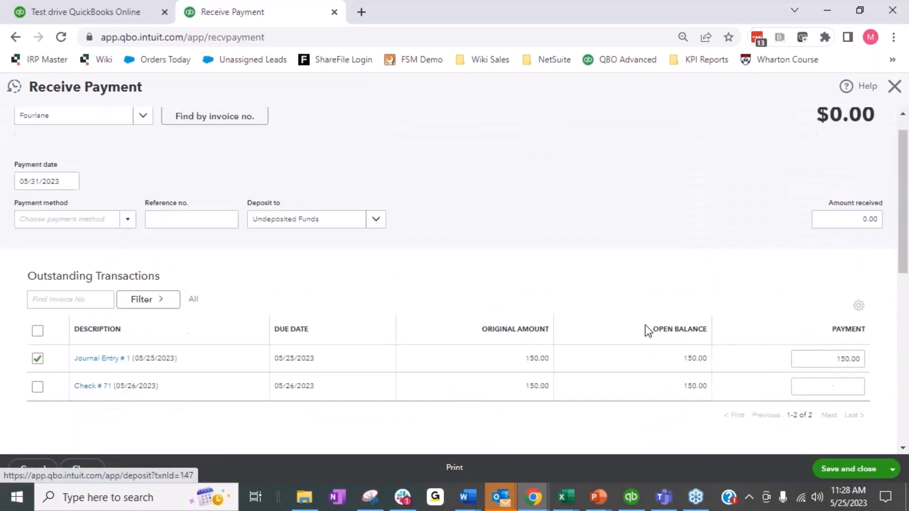
click(843, 470)
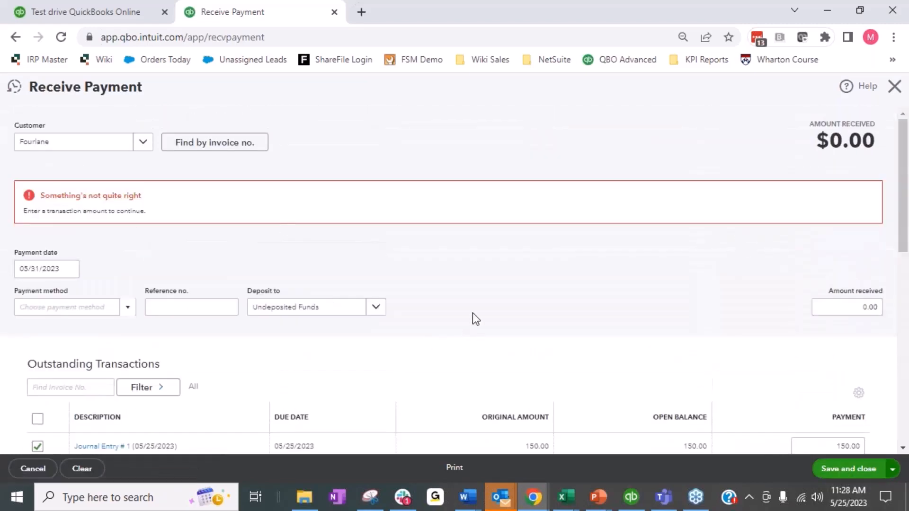
Deselect Journal Entry # 1 in the outstanding transactions and re-enter its payment as 150.
scroll(486, 300, down, 5)
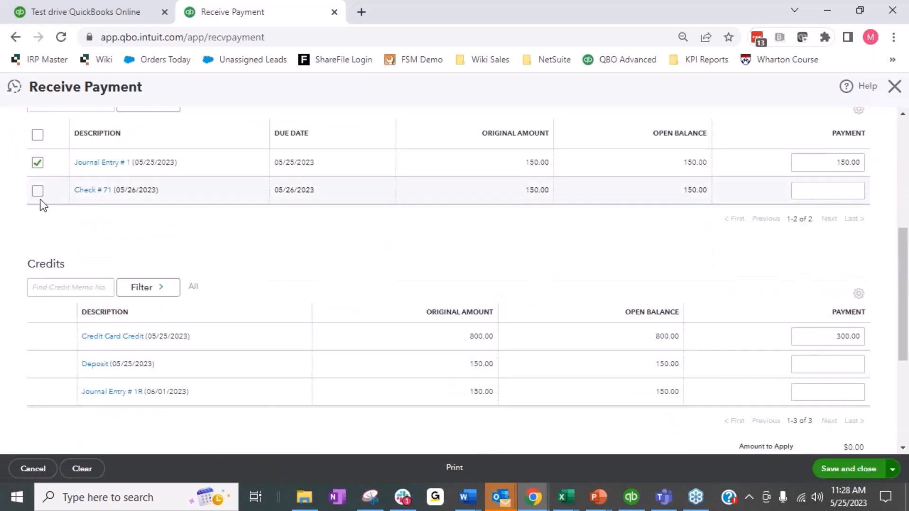
click(38, 163)
click(847, 163)
text(150)
Set the Credit Card Credit payment to 150, and save and close the received payment.
click(820, 340)
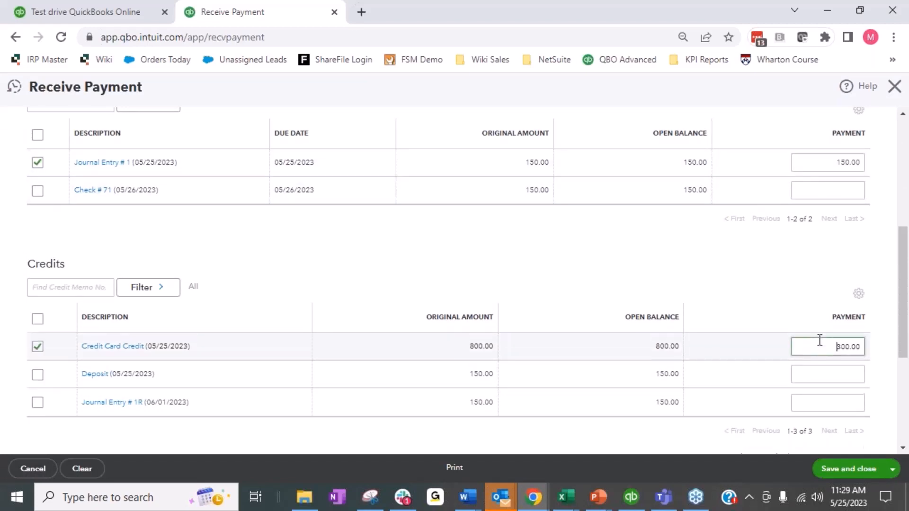
double_click(843, 349)
key(Left)
text(0)
drag(835, 347, 872, 345)
text(150)
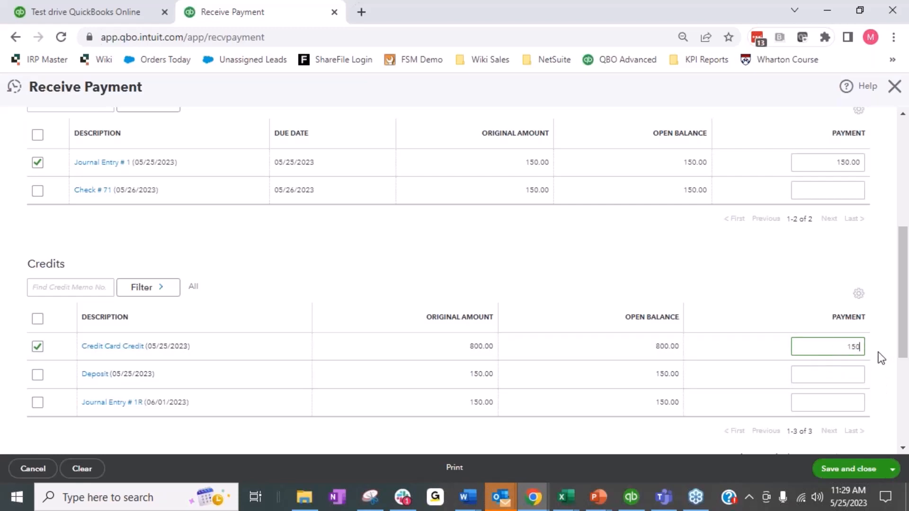
scroll(875, 350, down, 2)
click(857, 474)
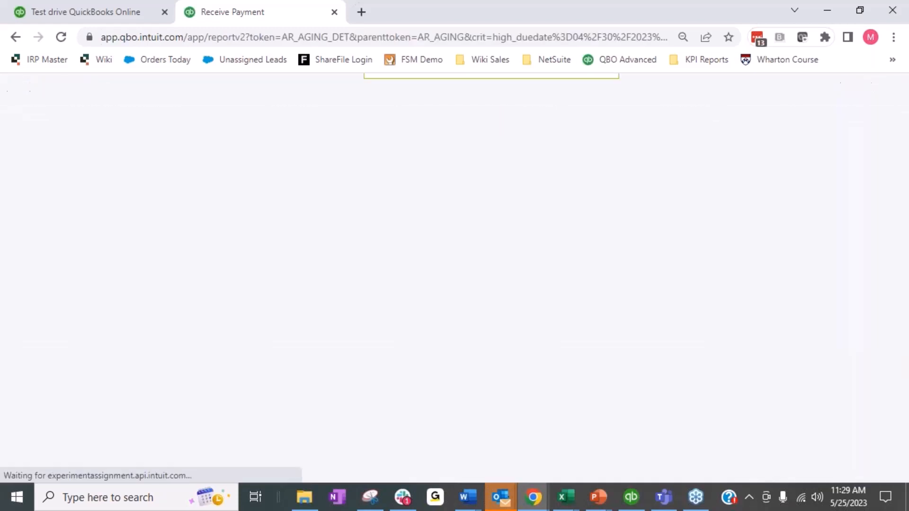
scroll(586, 240, down, 1)
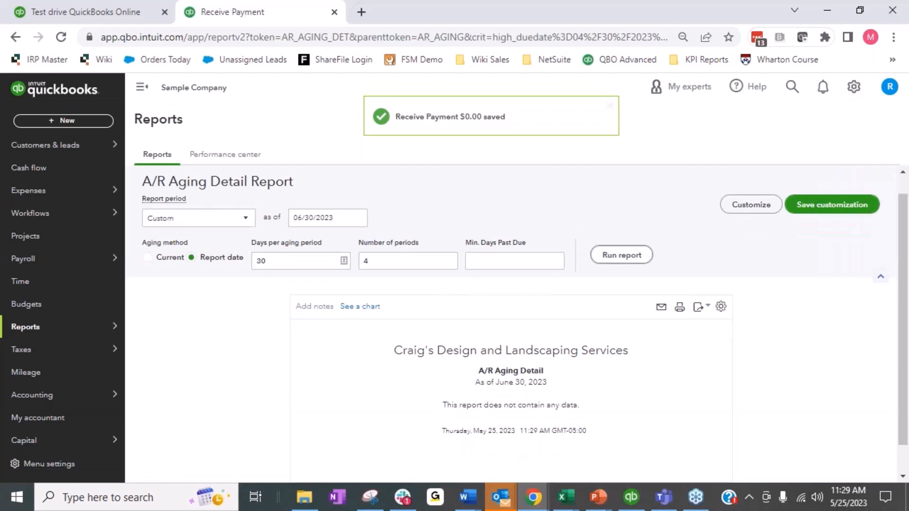